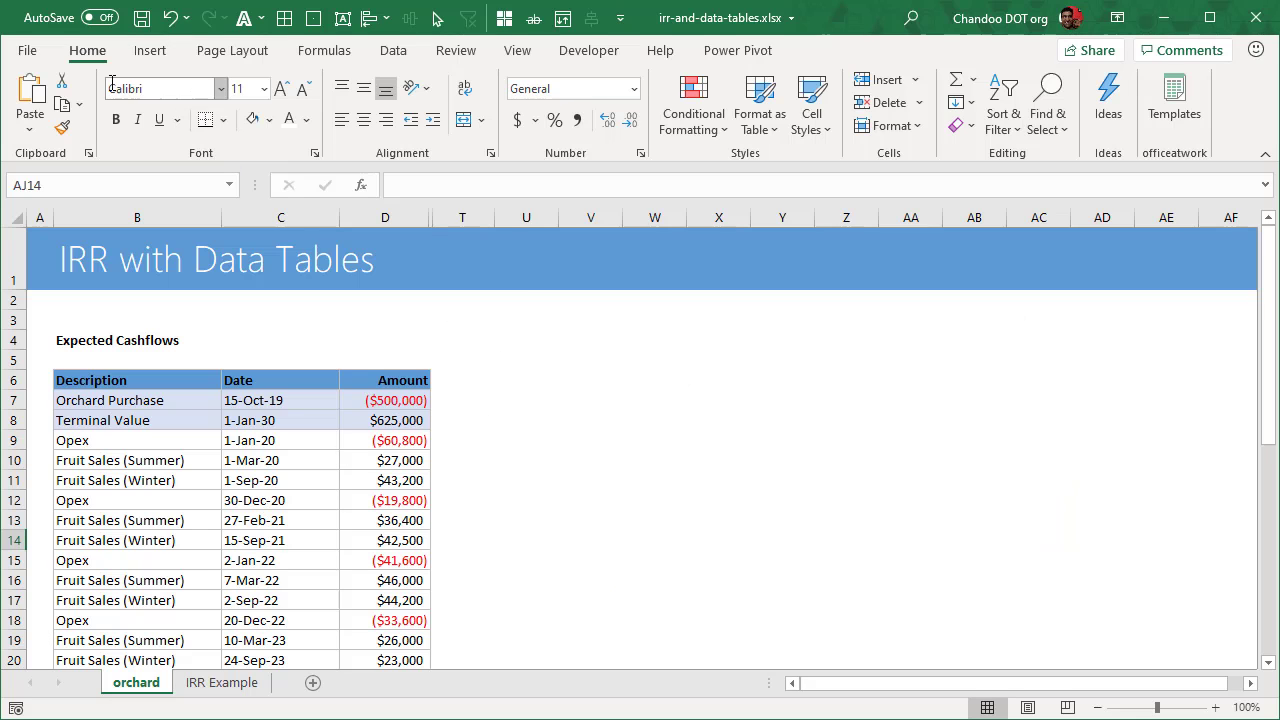
- Collapse the ribbon and check the Orchard Purchase row: 15-Oct-19 and ($500,000)
double_click(98, 52)
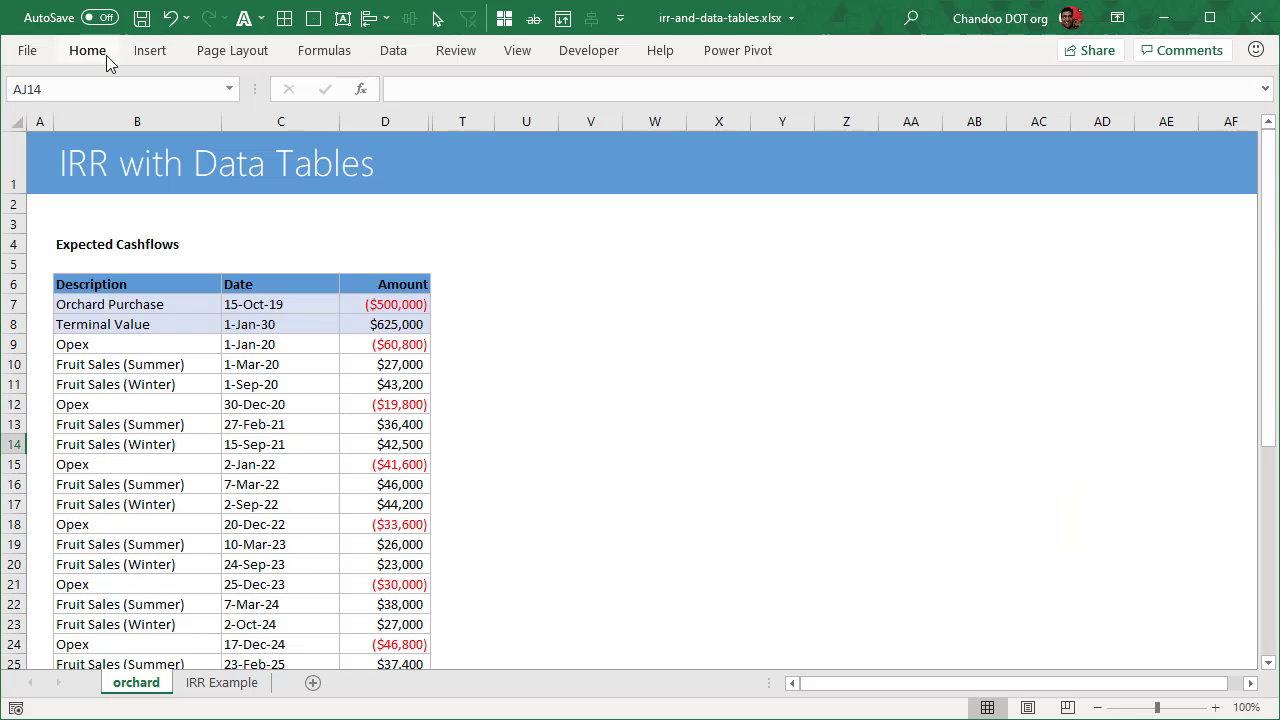
left_click(102, 312)
left_click(306, 311)
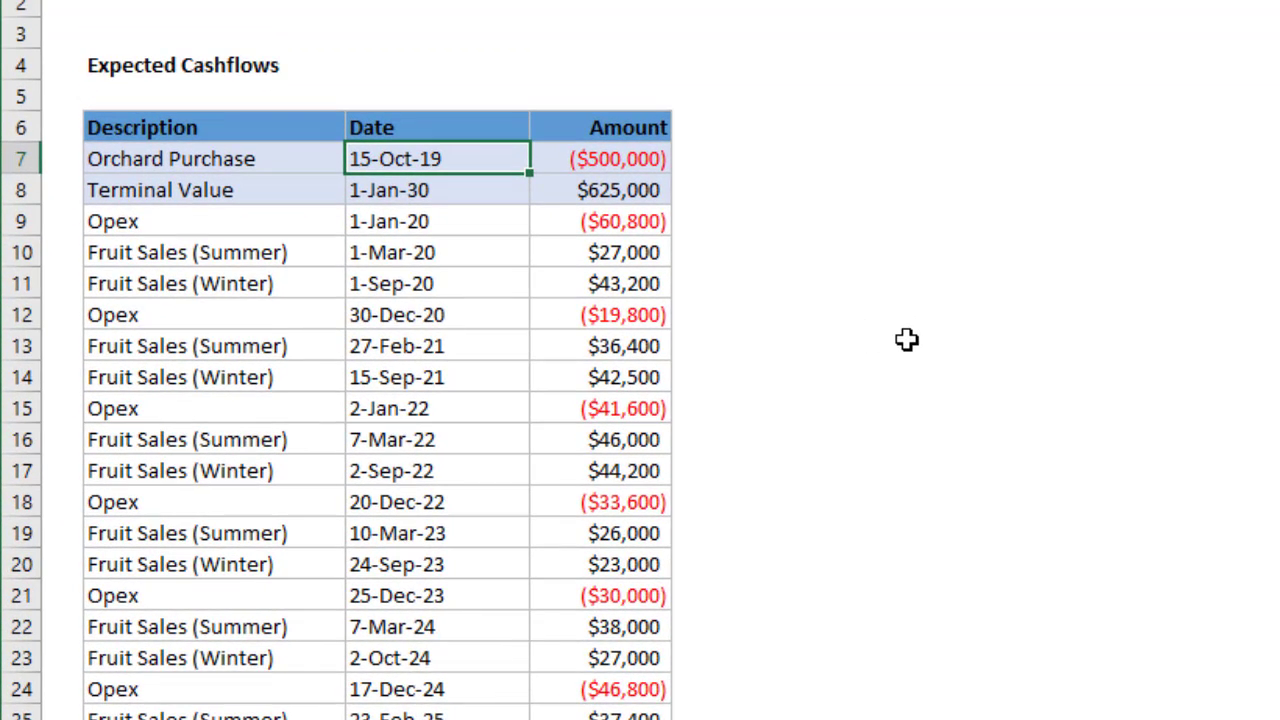
left_click(606, 168)
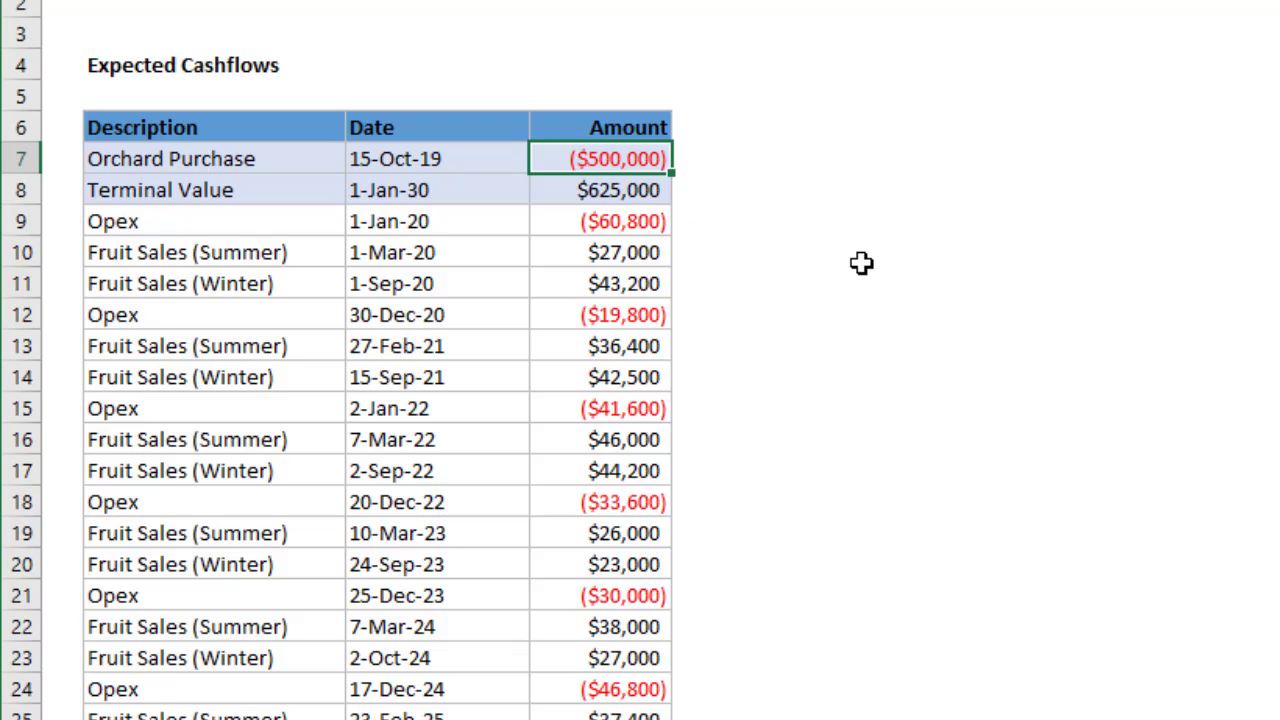
left_click(897, 199)
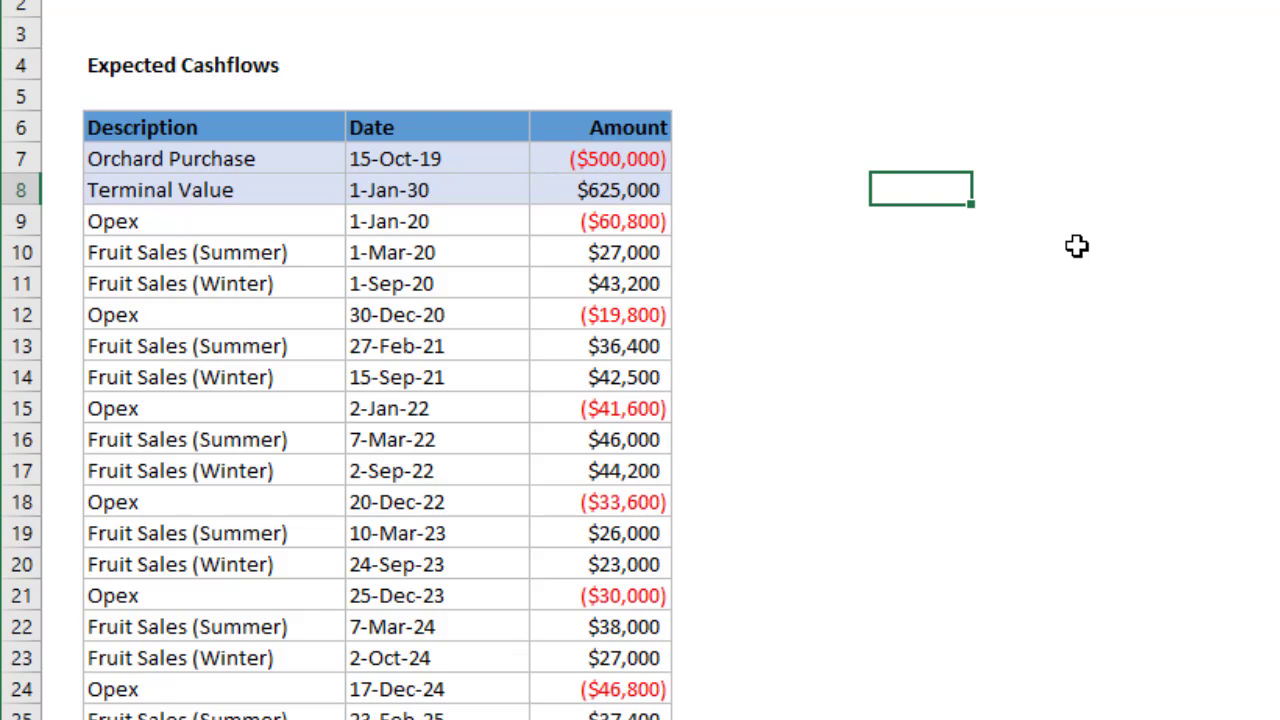
- Review the Terminal Value (1-Jan-30, $625,000) and first Opex (1-Jan-20, ($60,800)) rows
left_click(255, 195)
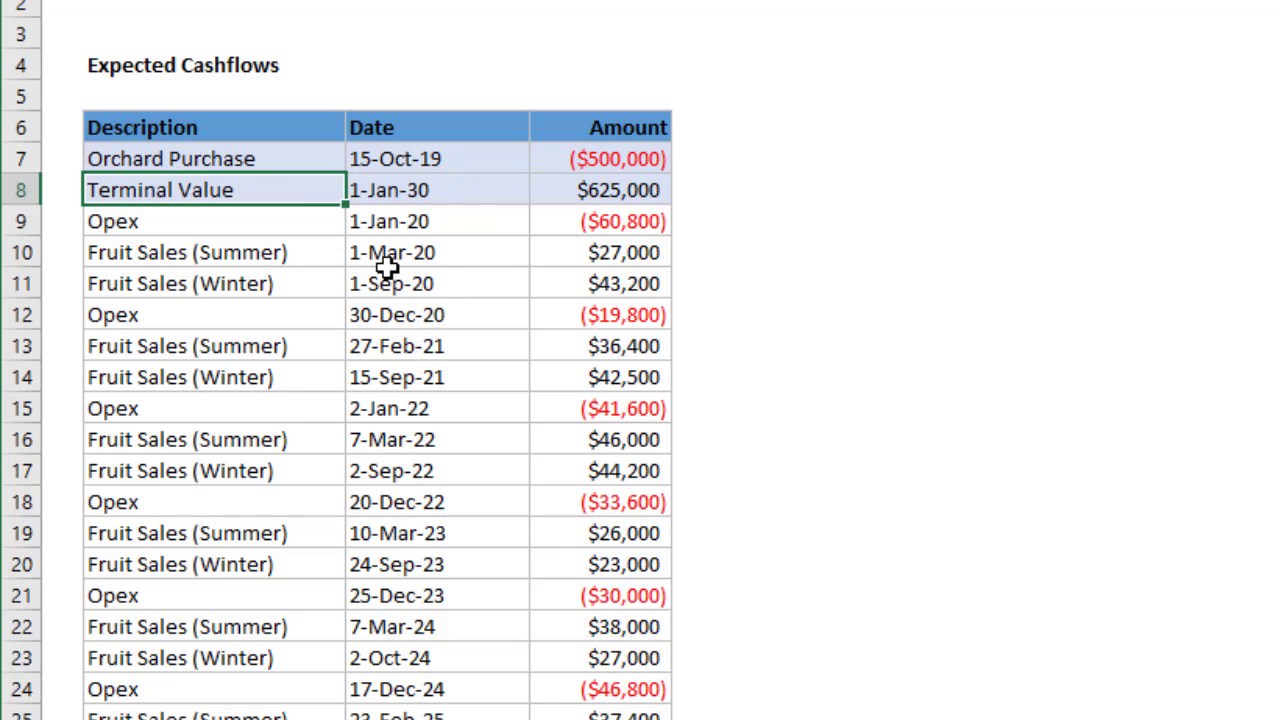
left_click(441, 198)
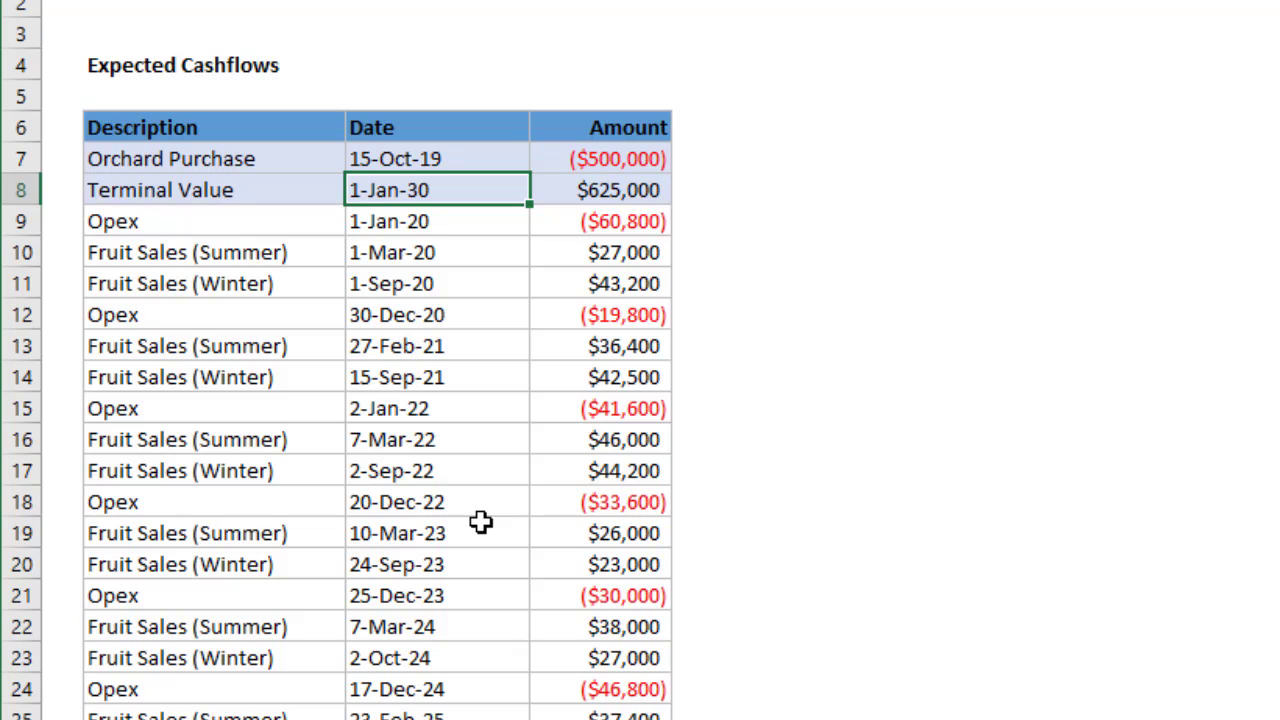
left_click(617, 190)
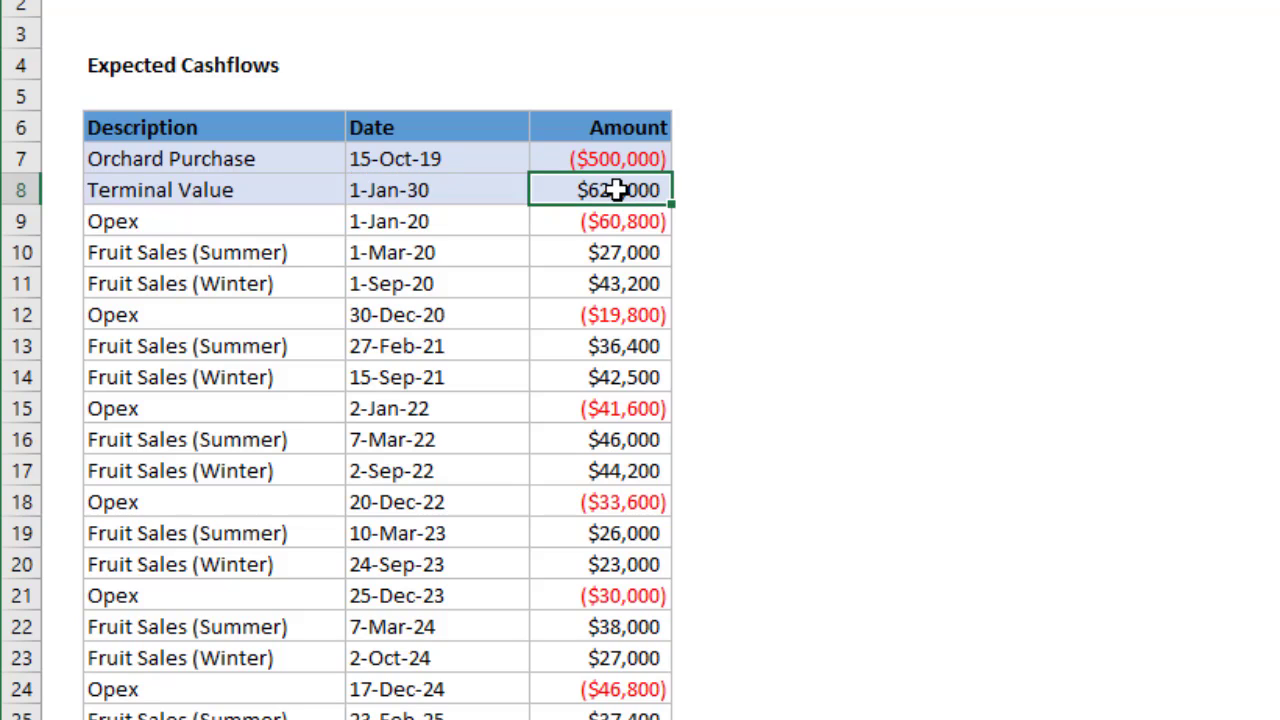
left_click(357, 232)
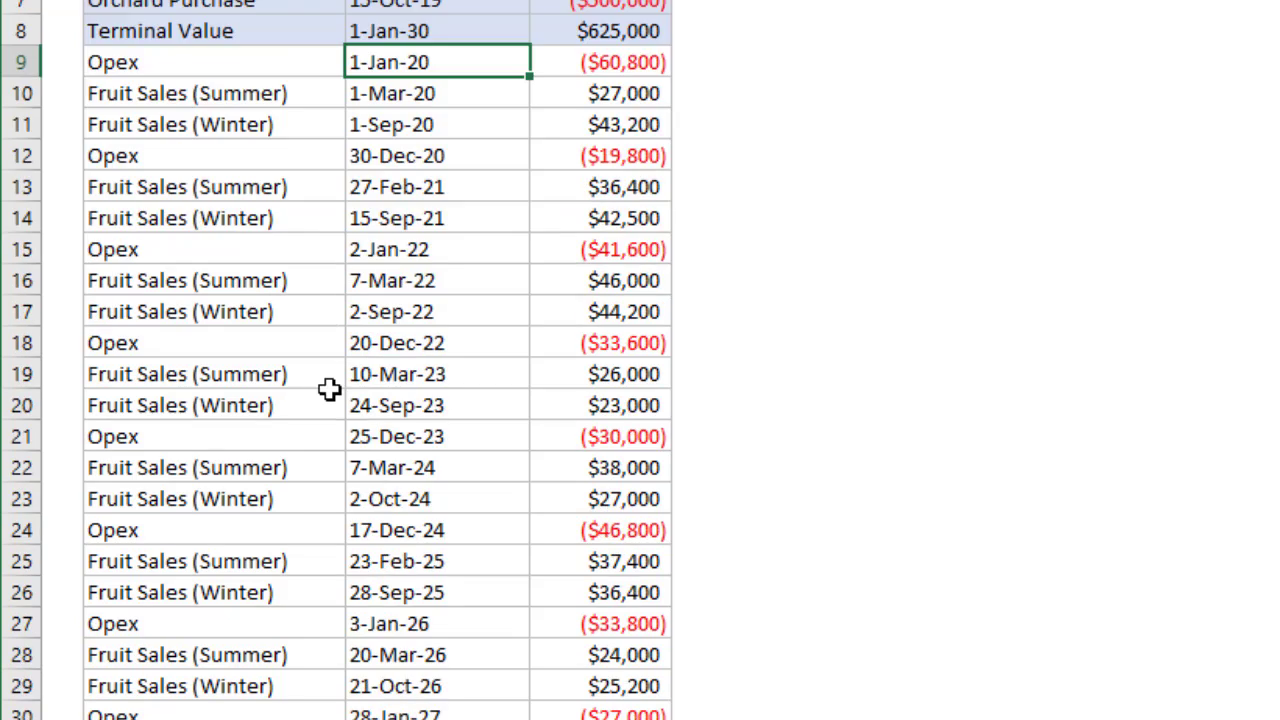
scroll(332, 392, "down", 3)
scroll(337, 423, "up", 6)
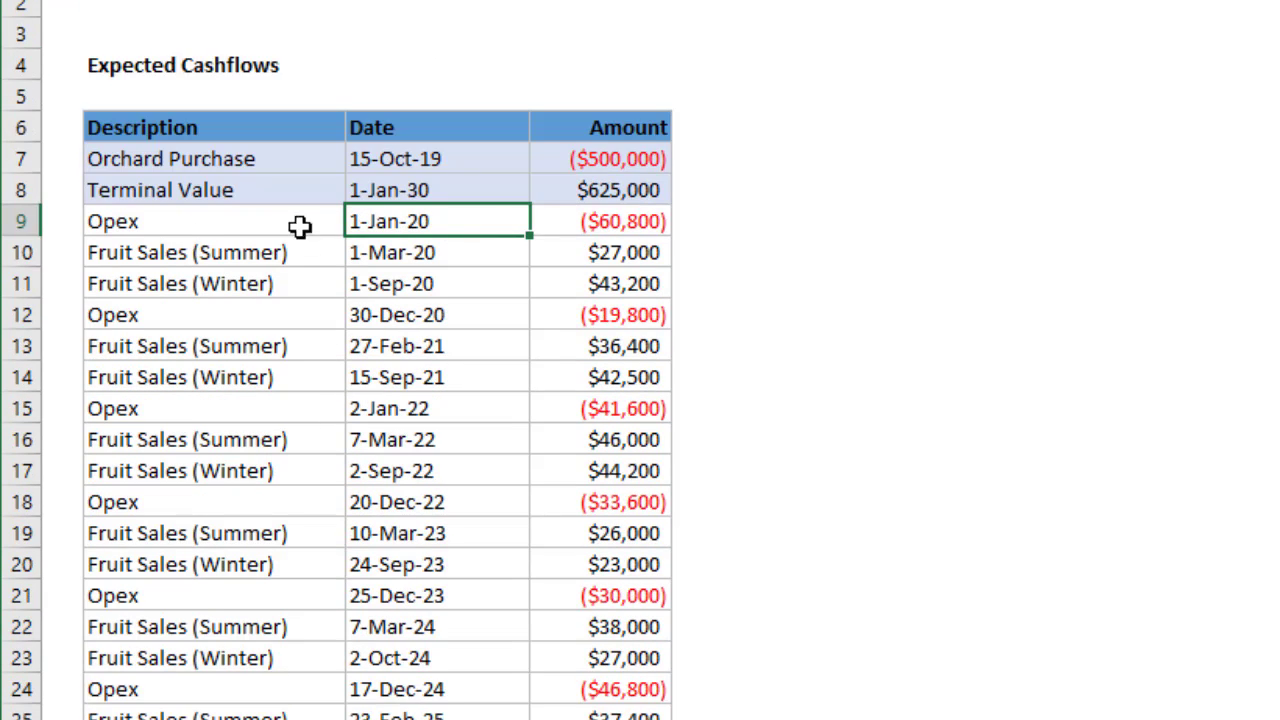
left_click(651, 231)
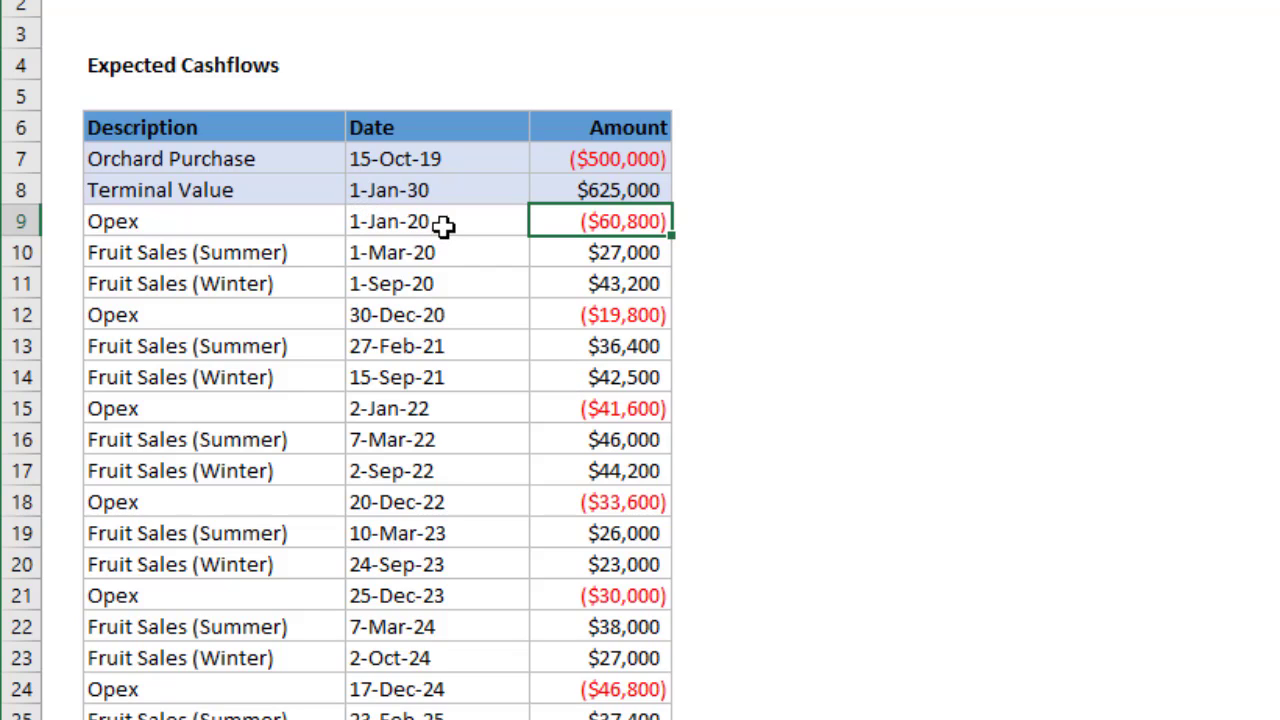
- Review the Fruit Sales amounts: $27,000 in summer and $43,200 in winter
left_click(265, 255)
left_click_drag(265, 255, 363, 253)
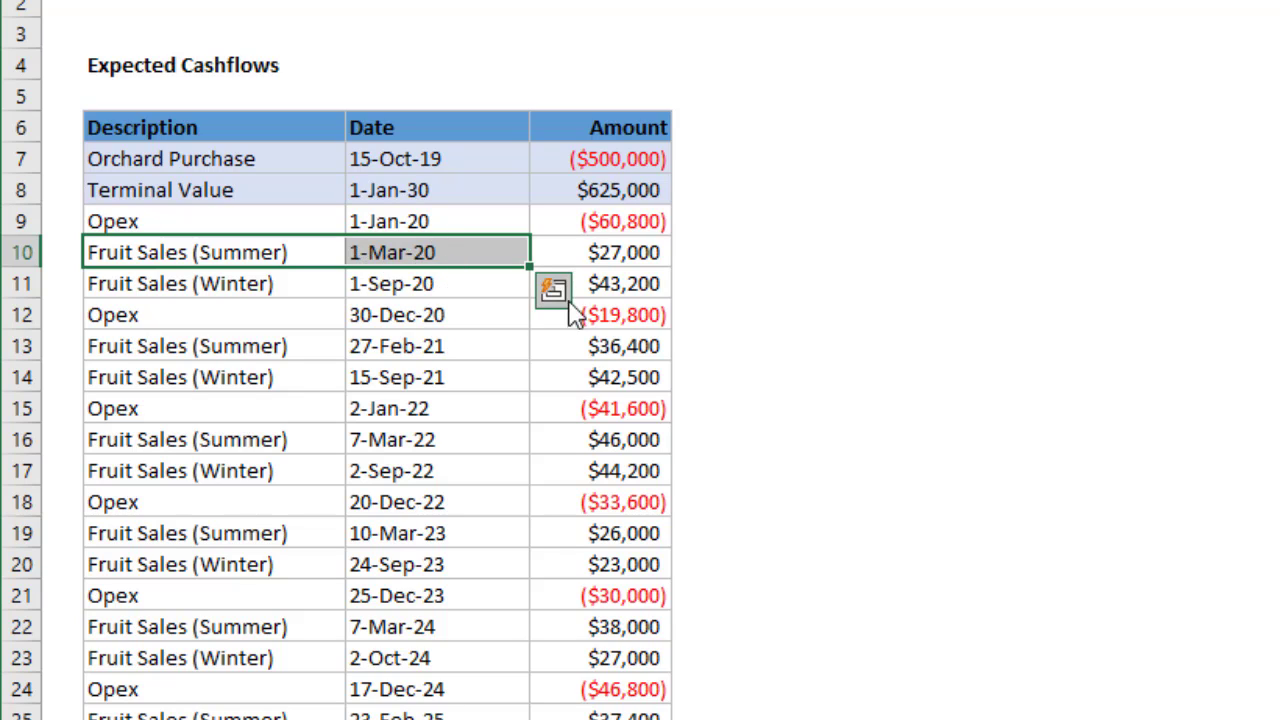
left_click(650, 252)
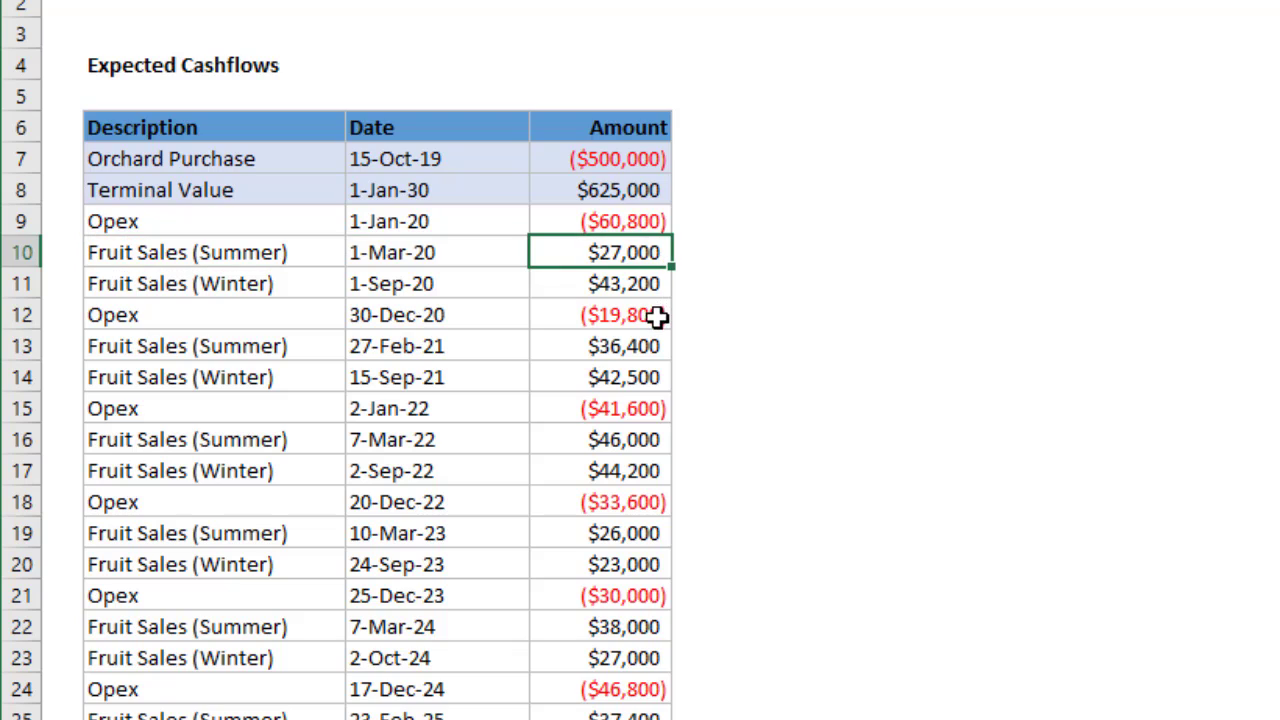
left_click(657, 288)
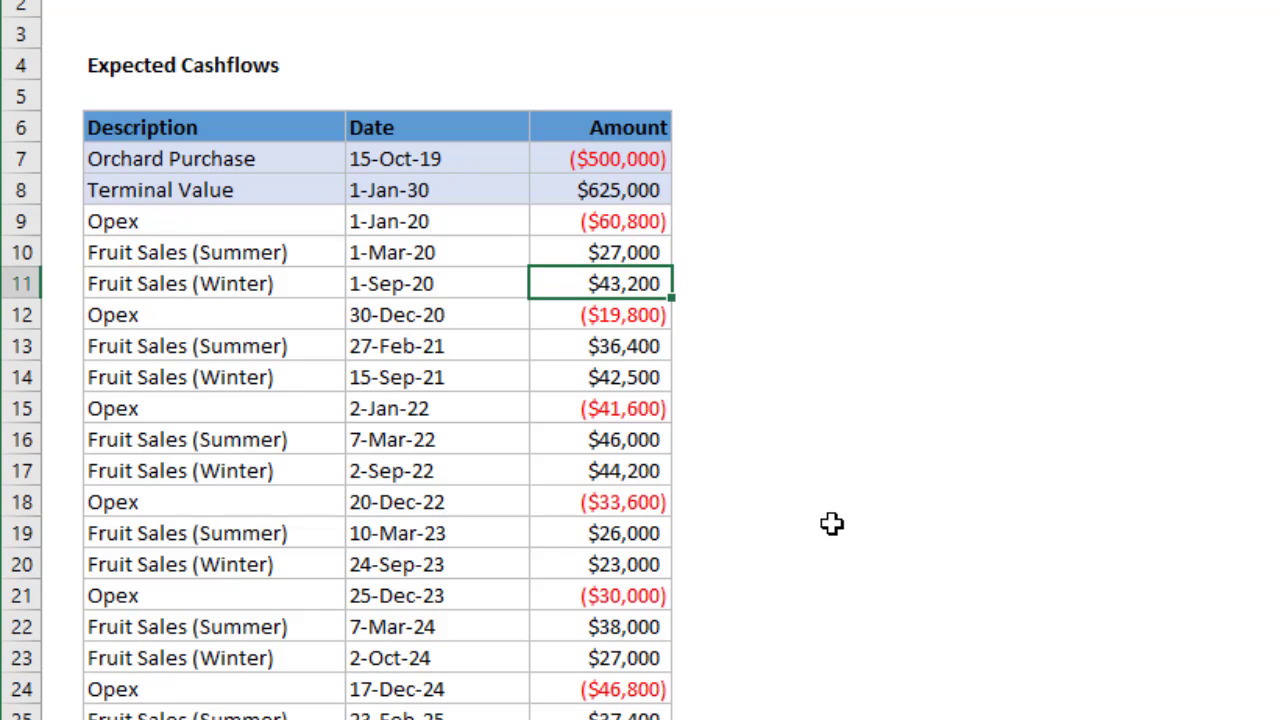
scroll(640, 340, "down", 8)
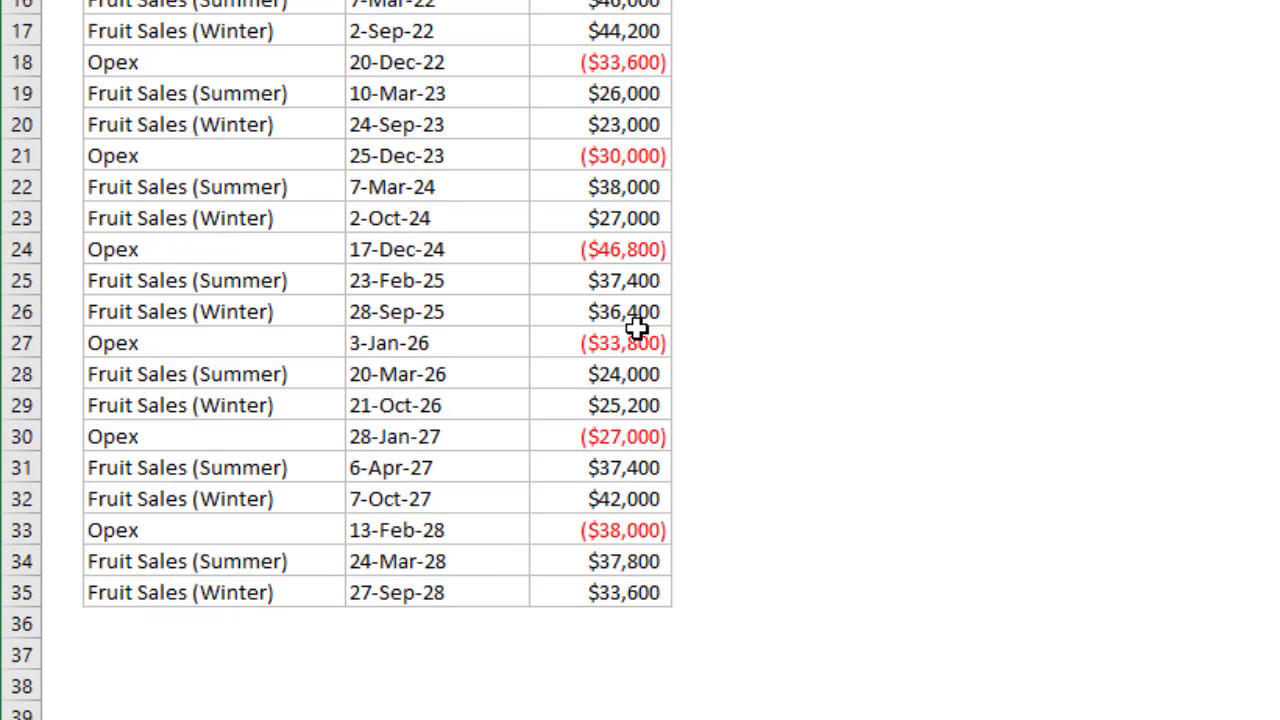
scroll(640, 320, "up", 6)
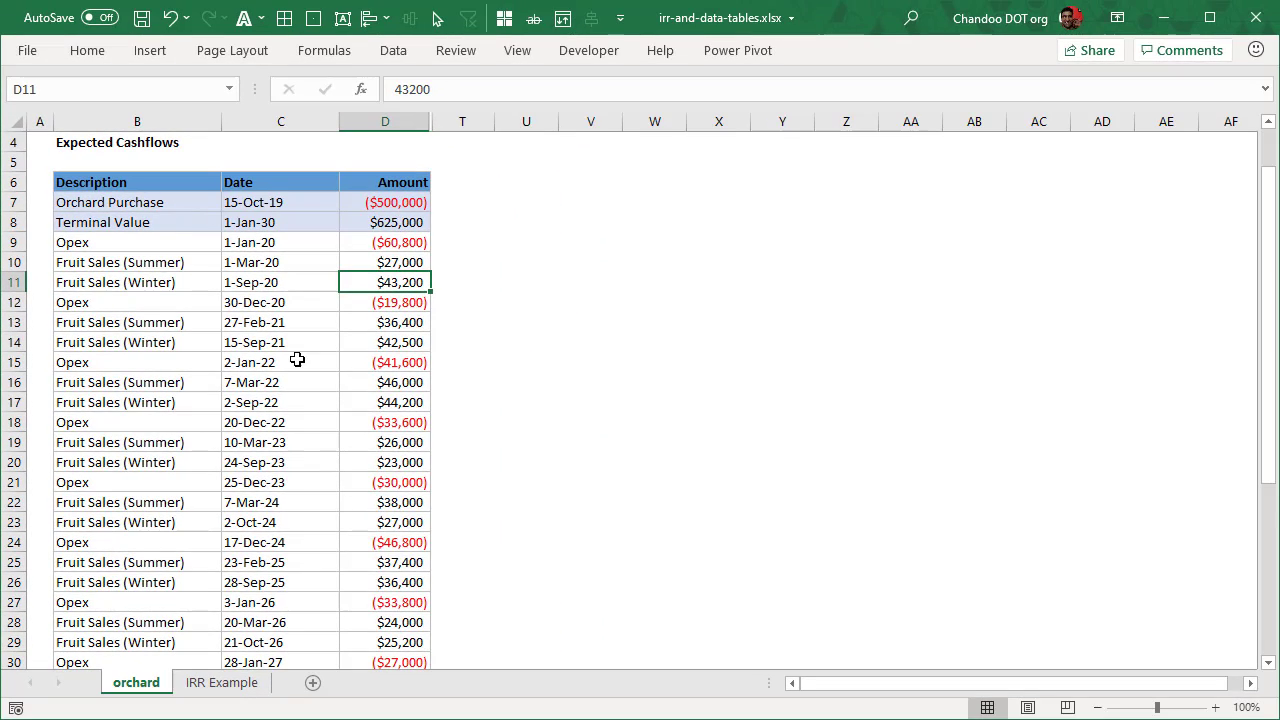
left_click(216, 688)
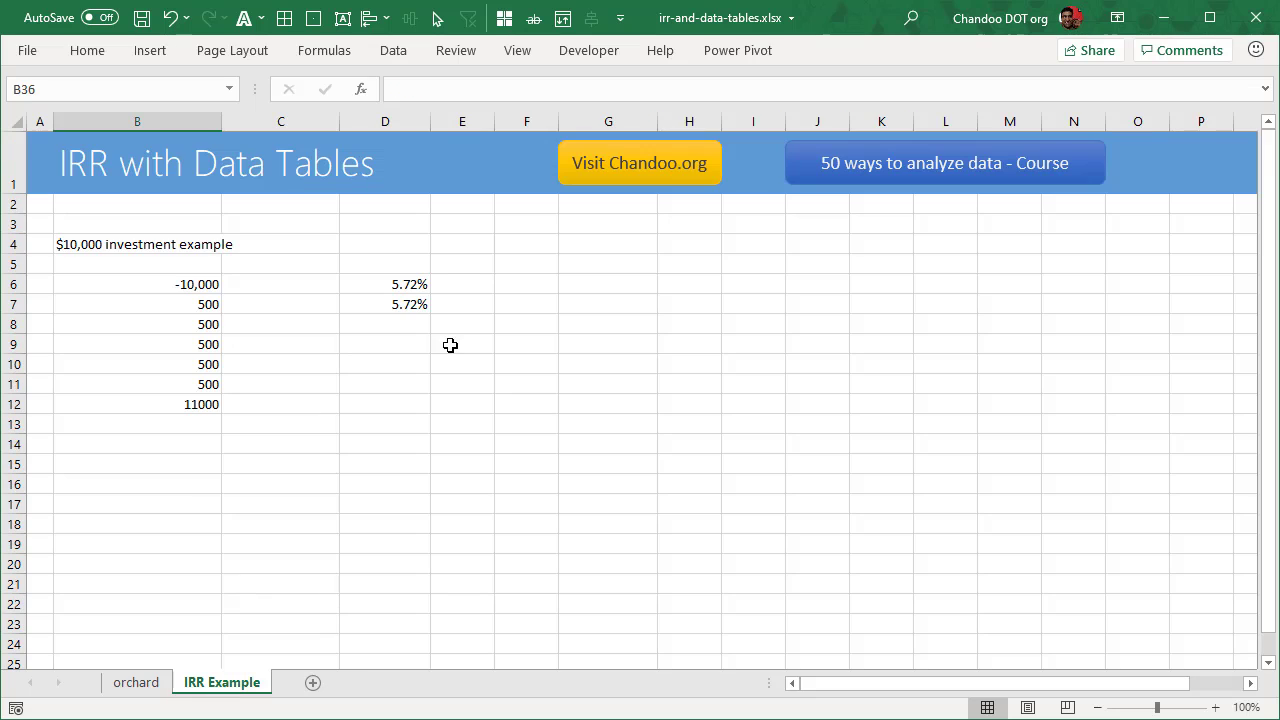
left_click(184, 288)
left_click(190, 398, "shift")
left_click(194, 280)
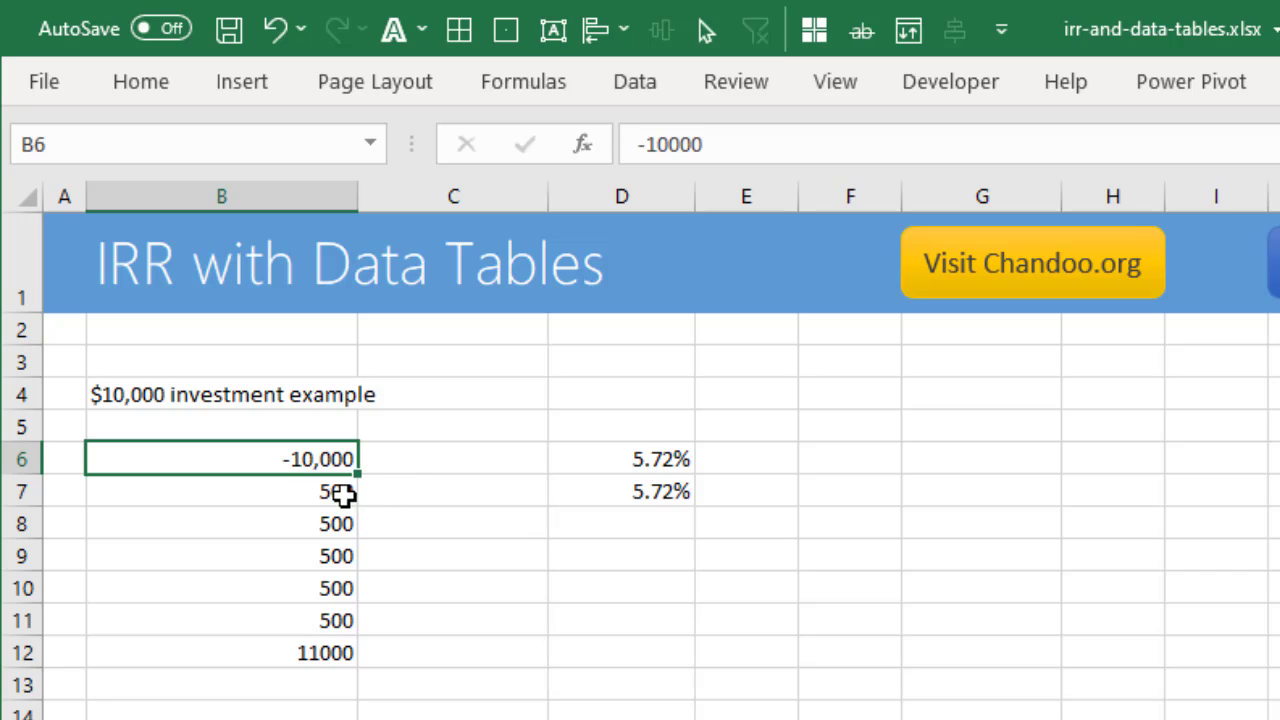
left_click(346, 491)
left_click(340, 523)
left_click(342, 563)
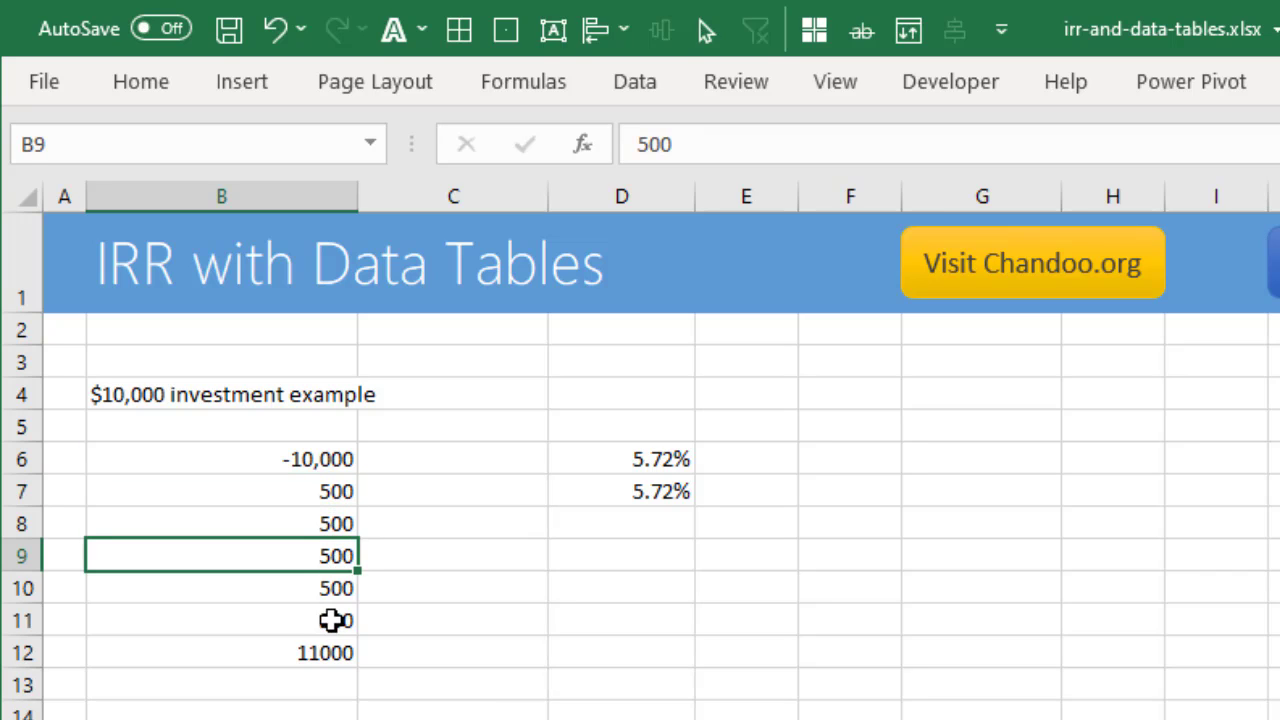
left_click(343, 586)
left_click(343, 620)
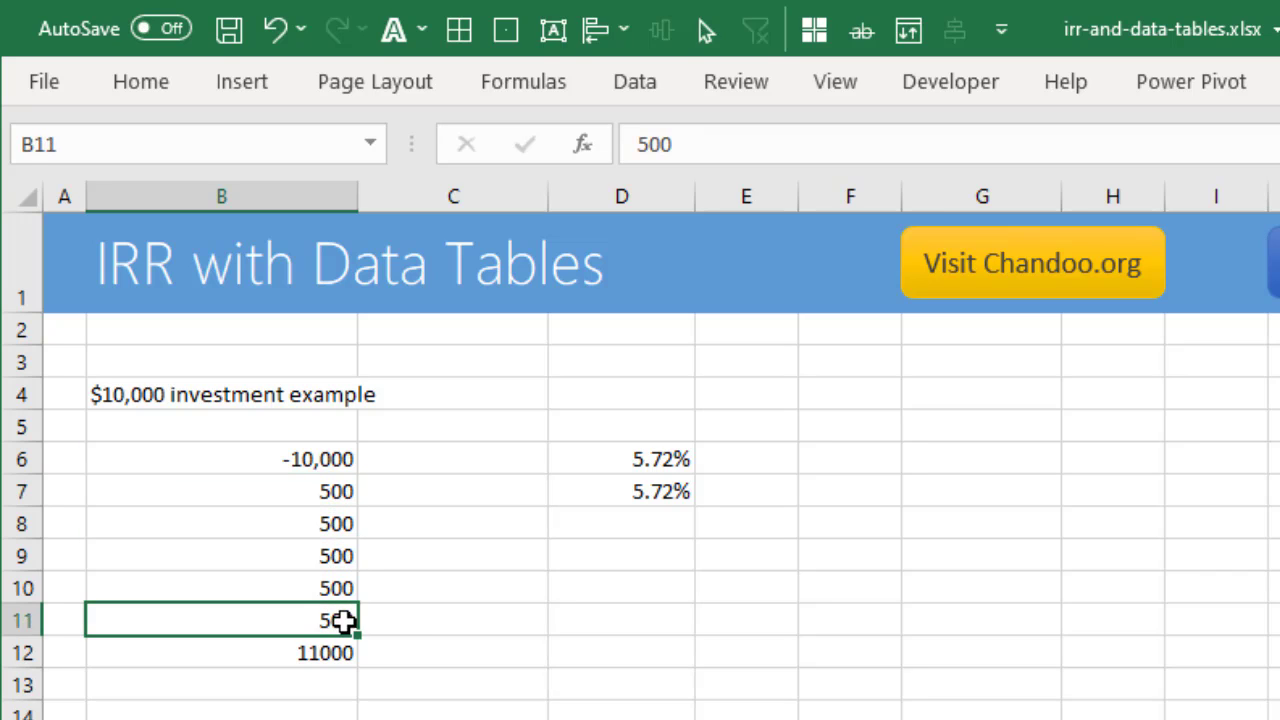
left_click(286, 655)
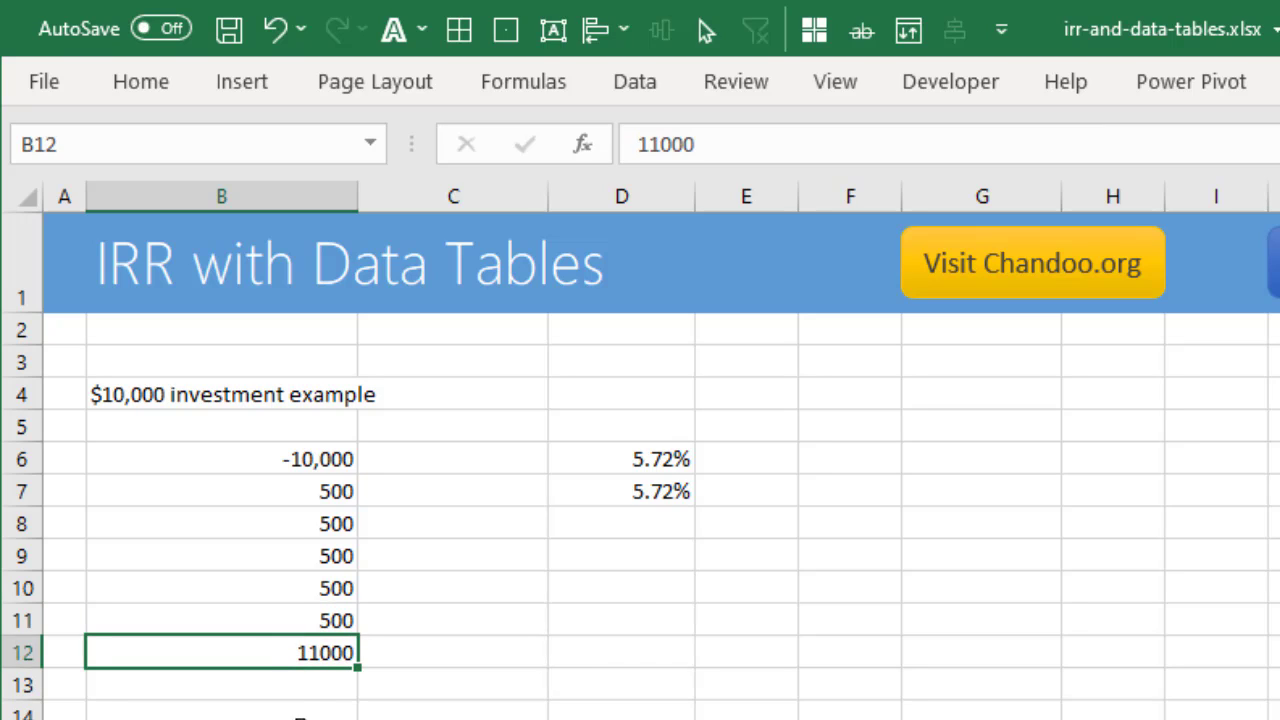
left_click_drag(274, 468, 258, 638)
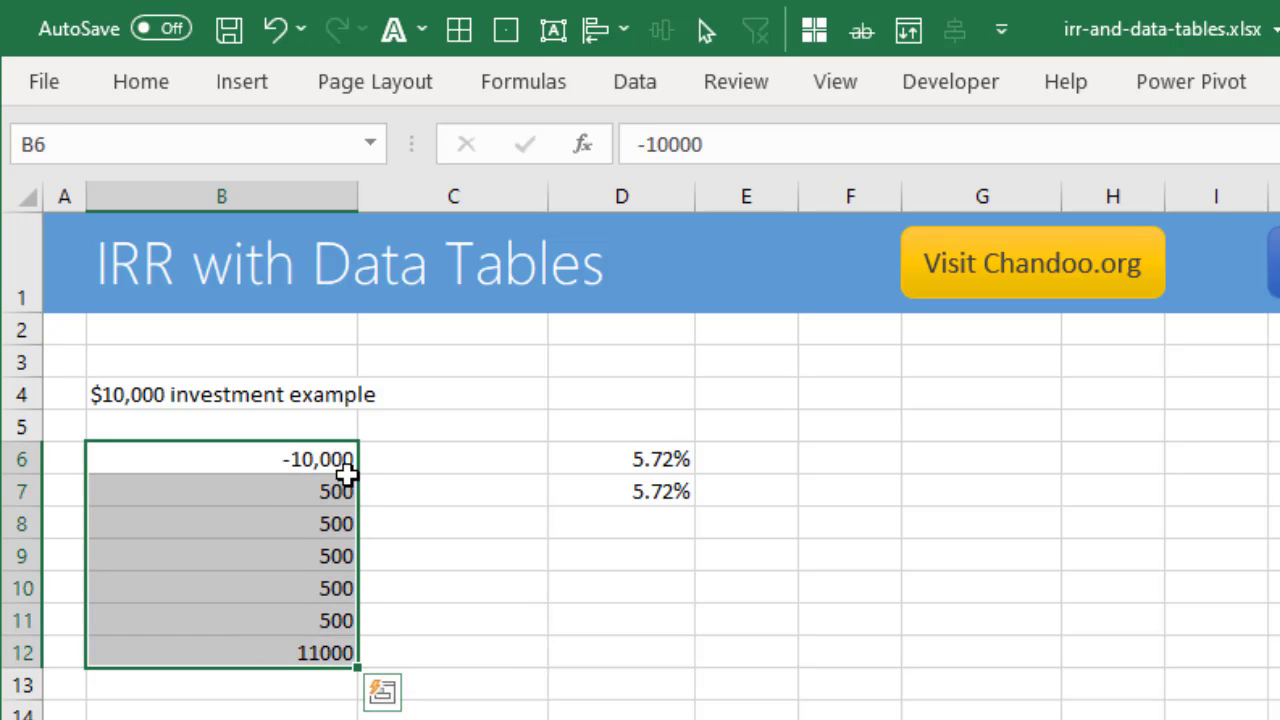
left_click(665, 460)
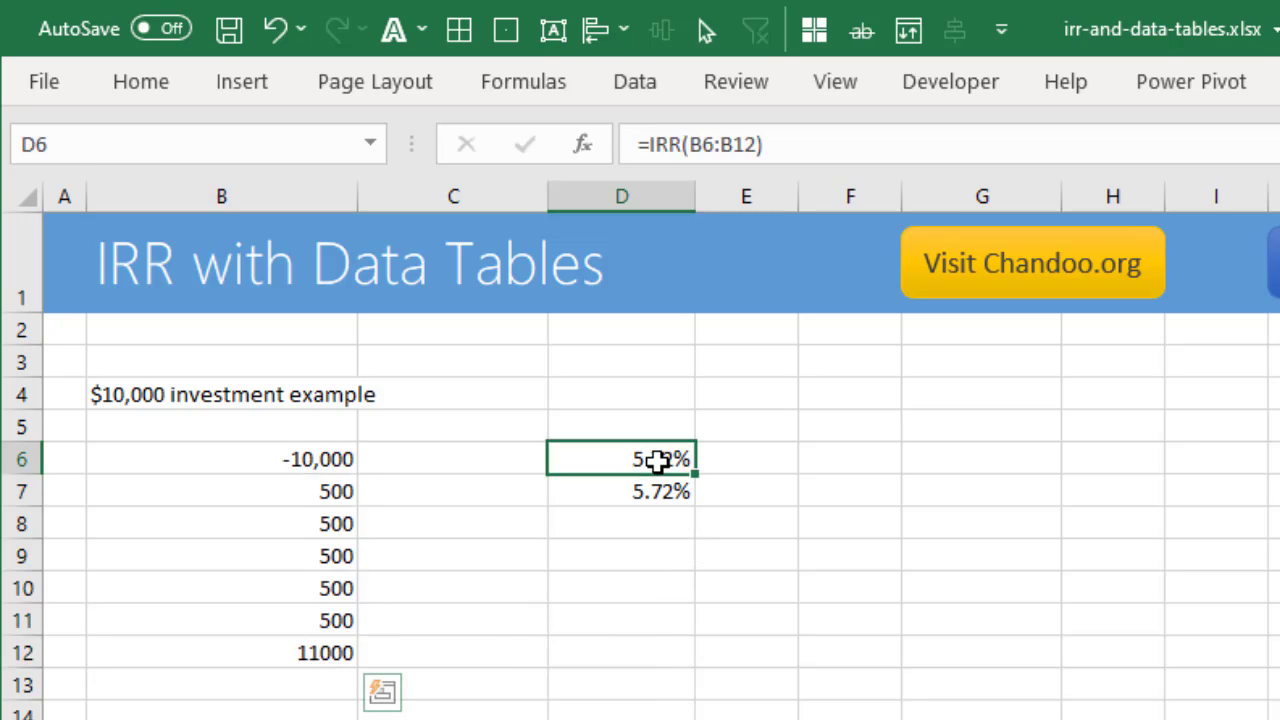
key("F2")
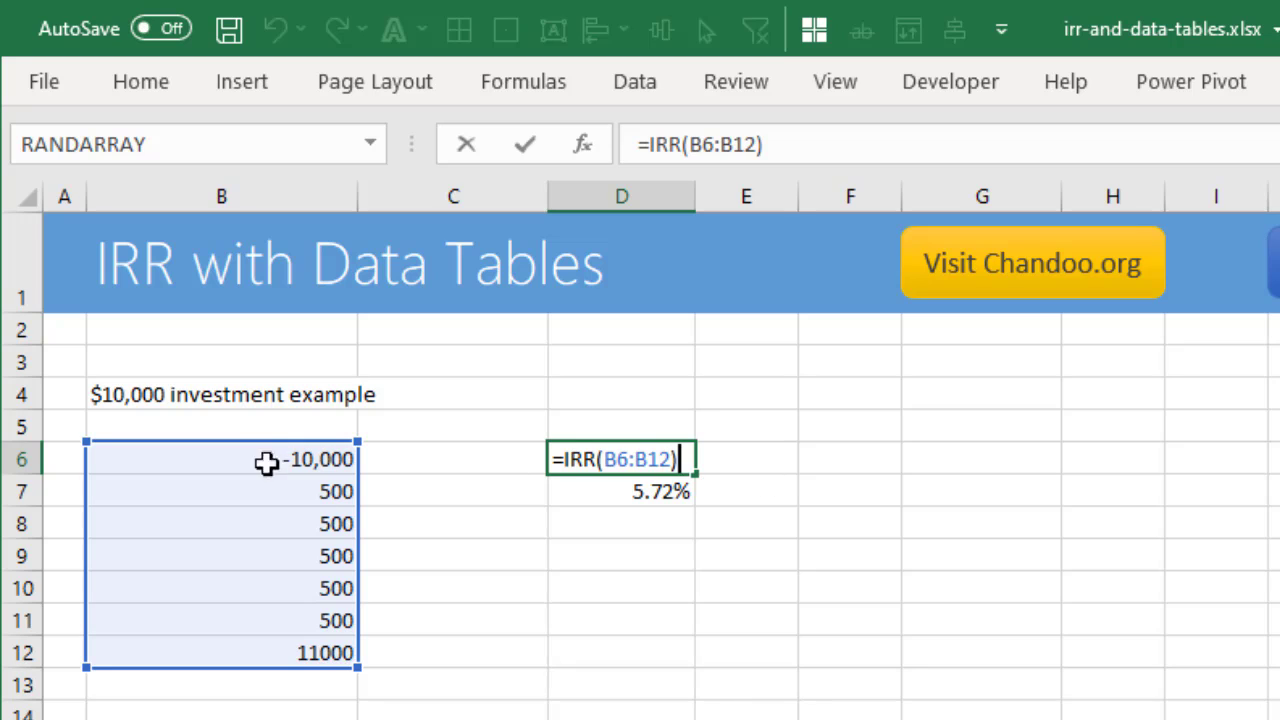
left_click(905, 496)
left_click(772, 458)
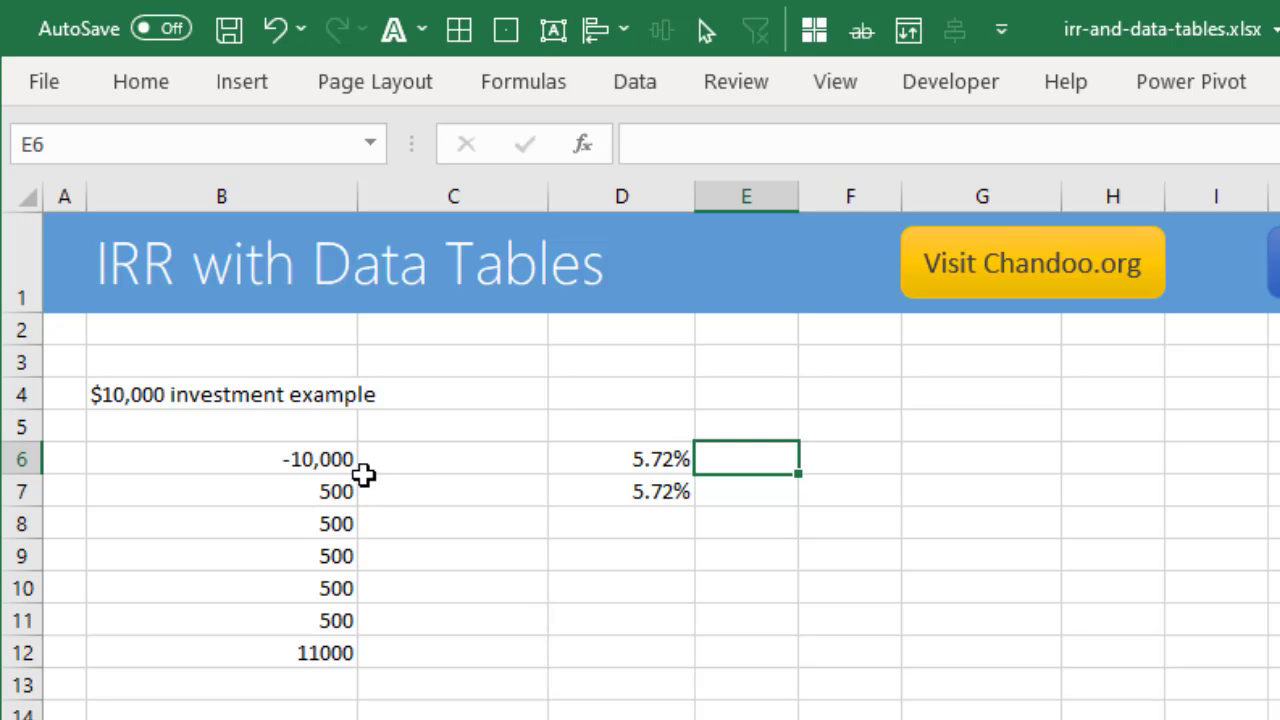
left_click(681, 458)
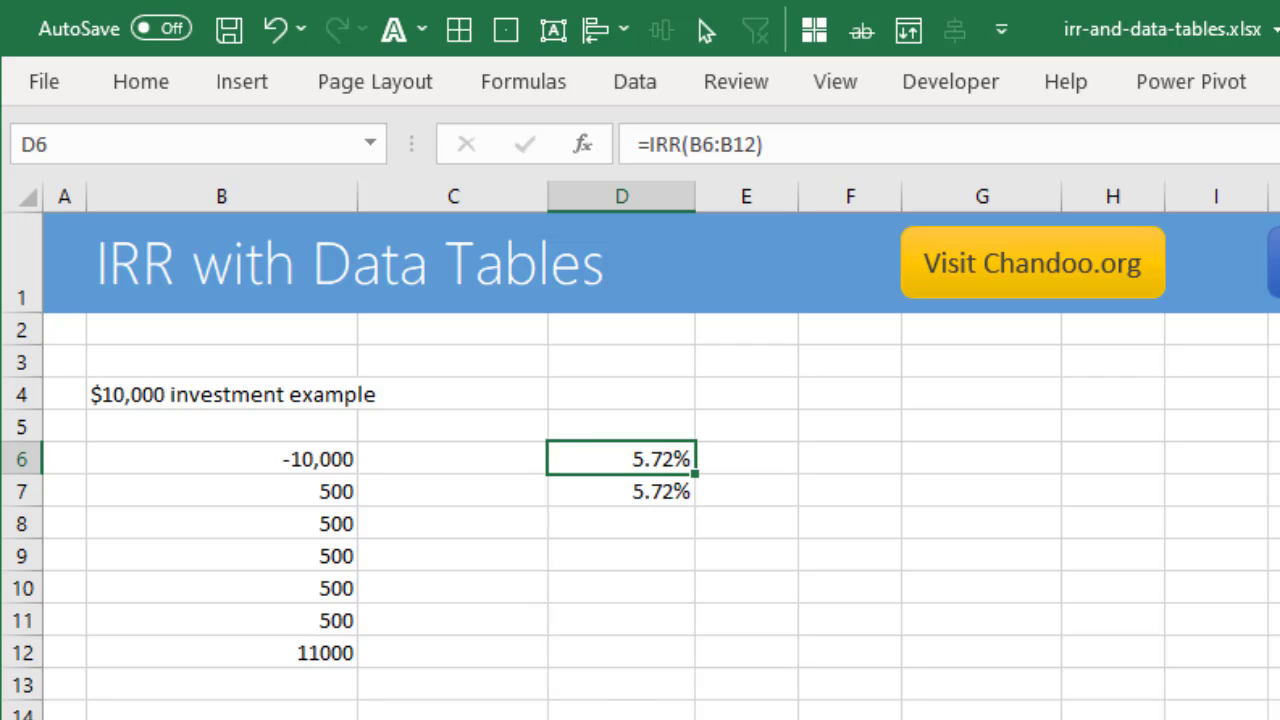
key("ctrl+Page_Down")
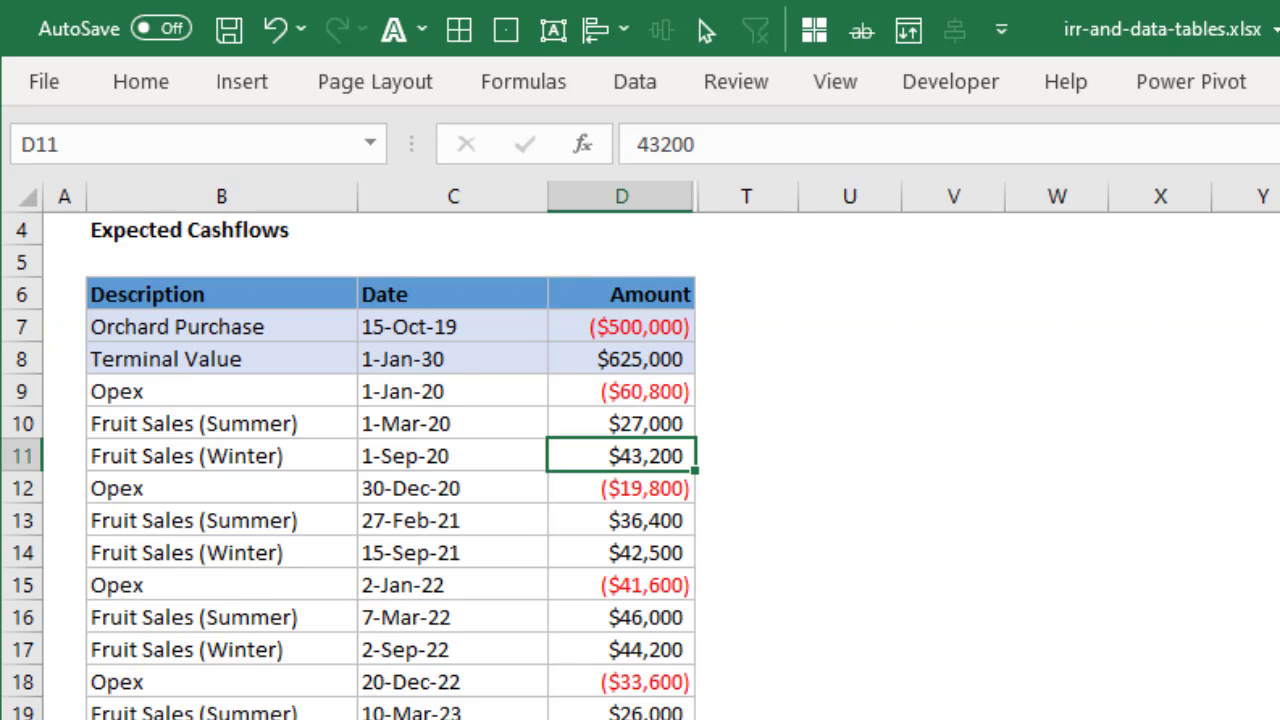
- Enter =XIRR(D7:D35,C7:C35) in V7 beside the cashflow table
left_click(449, 331)
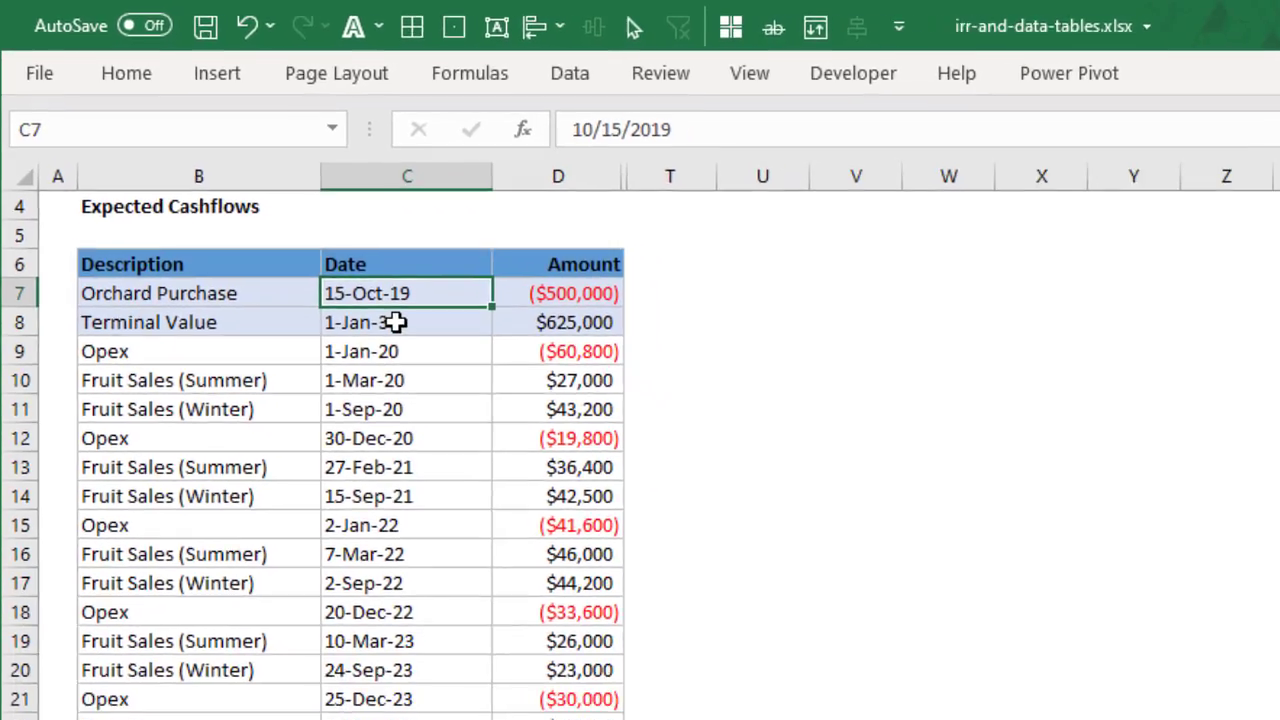
left_click(397, 322)
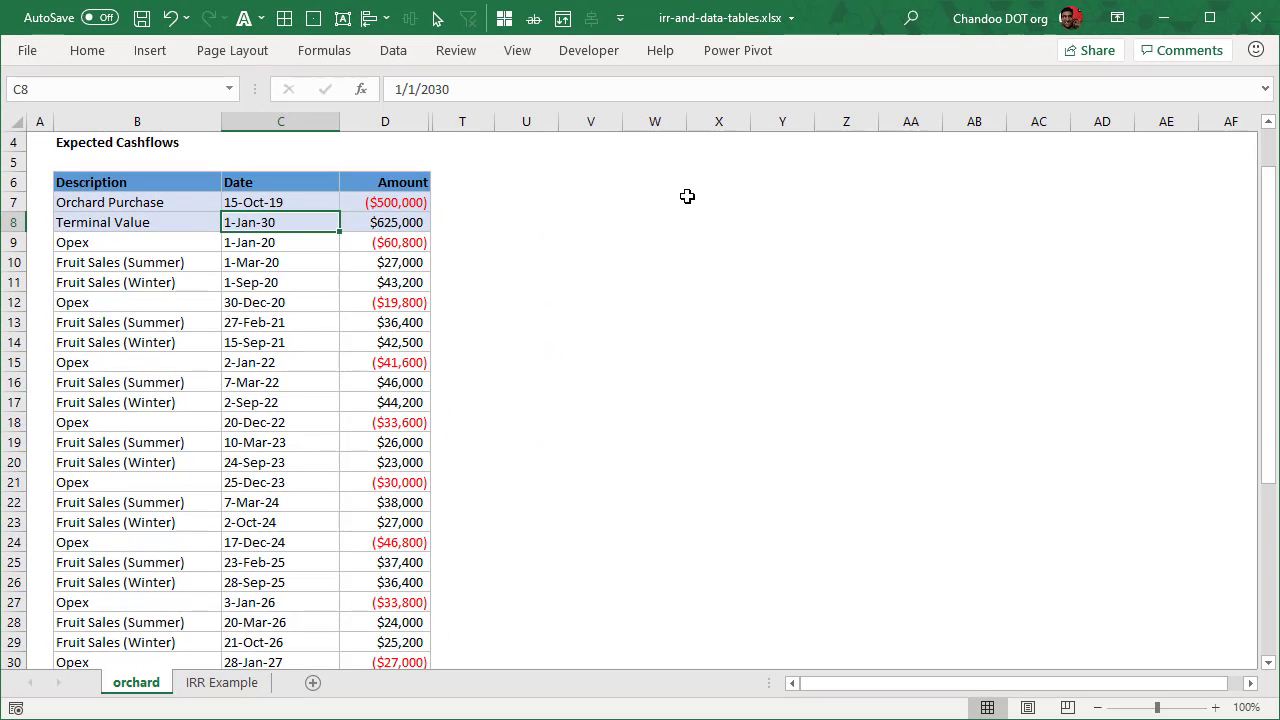
left_click(970, 288)
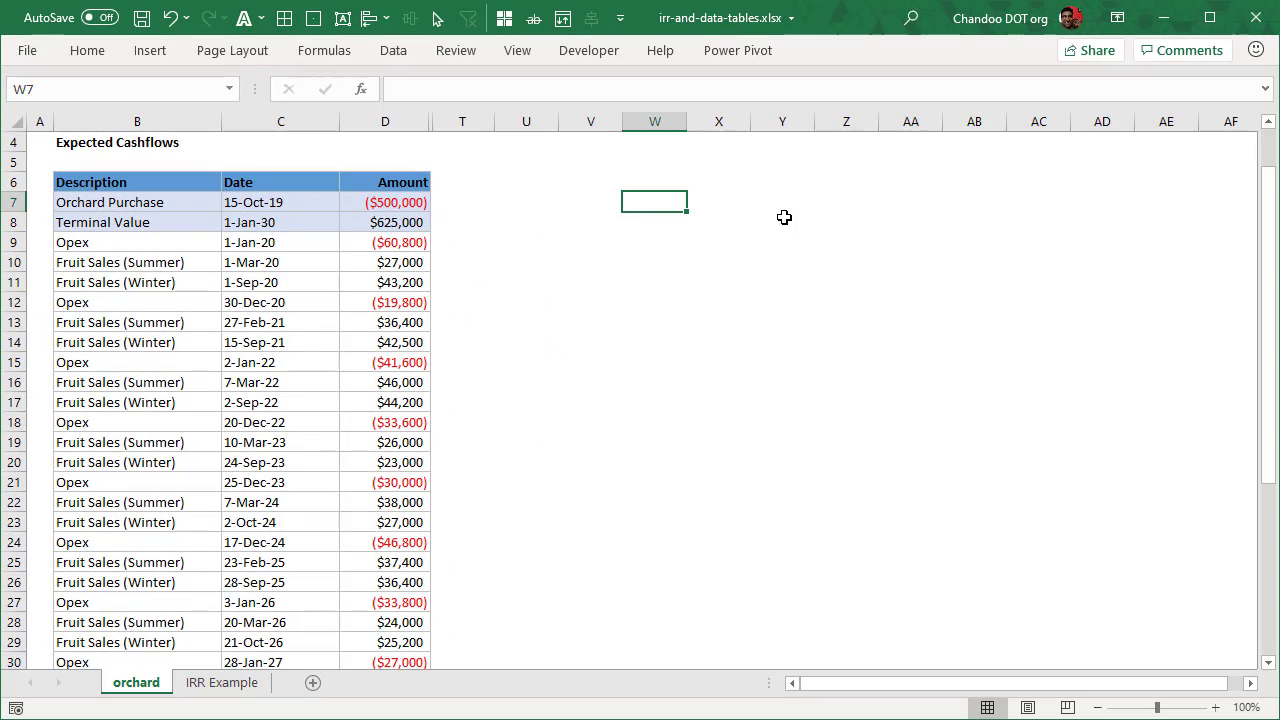
key("Left")
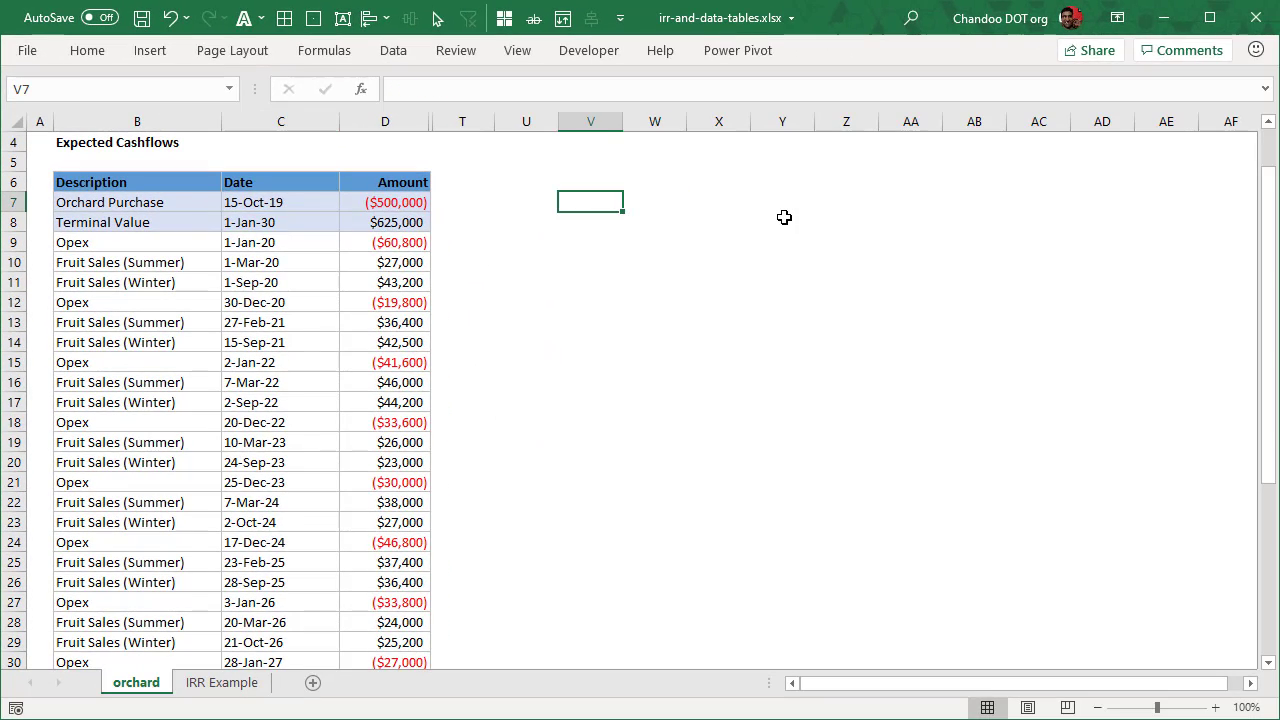
type("=xi")
key("Tab")
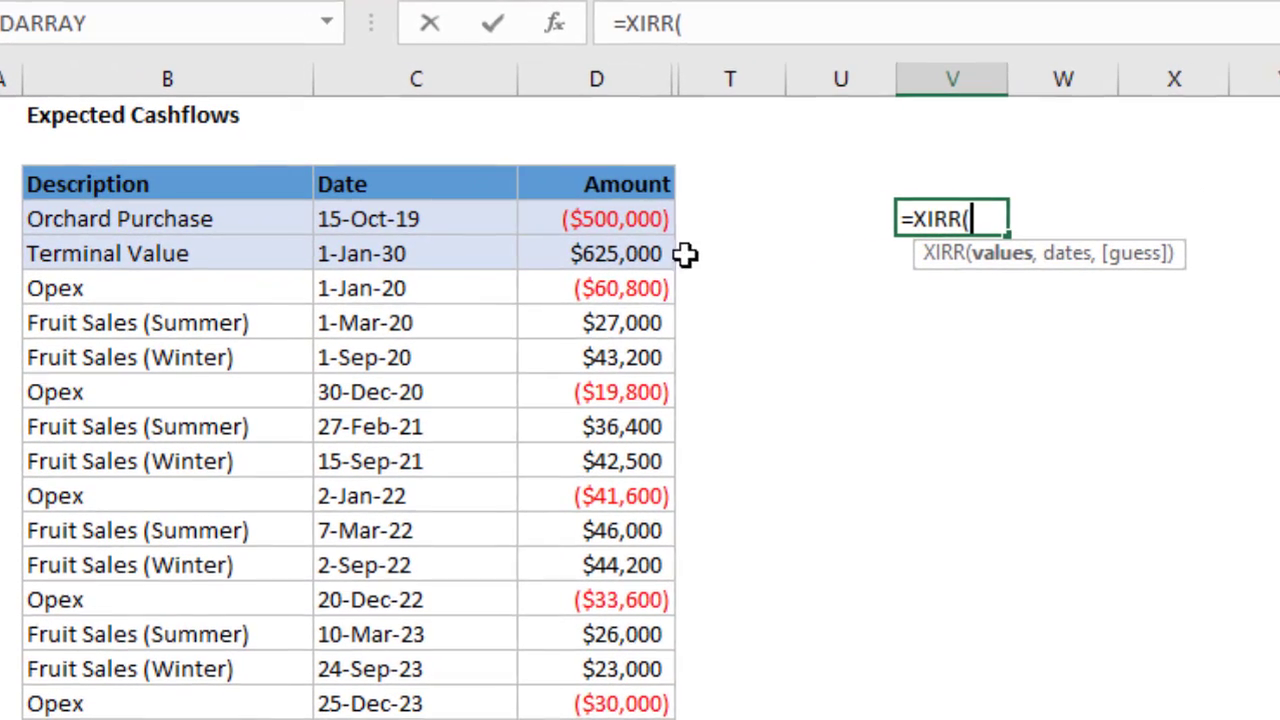
left_click(418, 205)
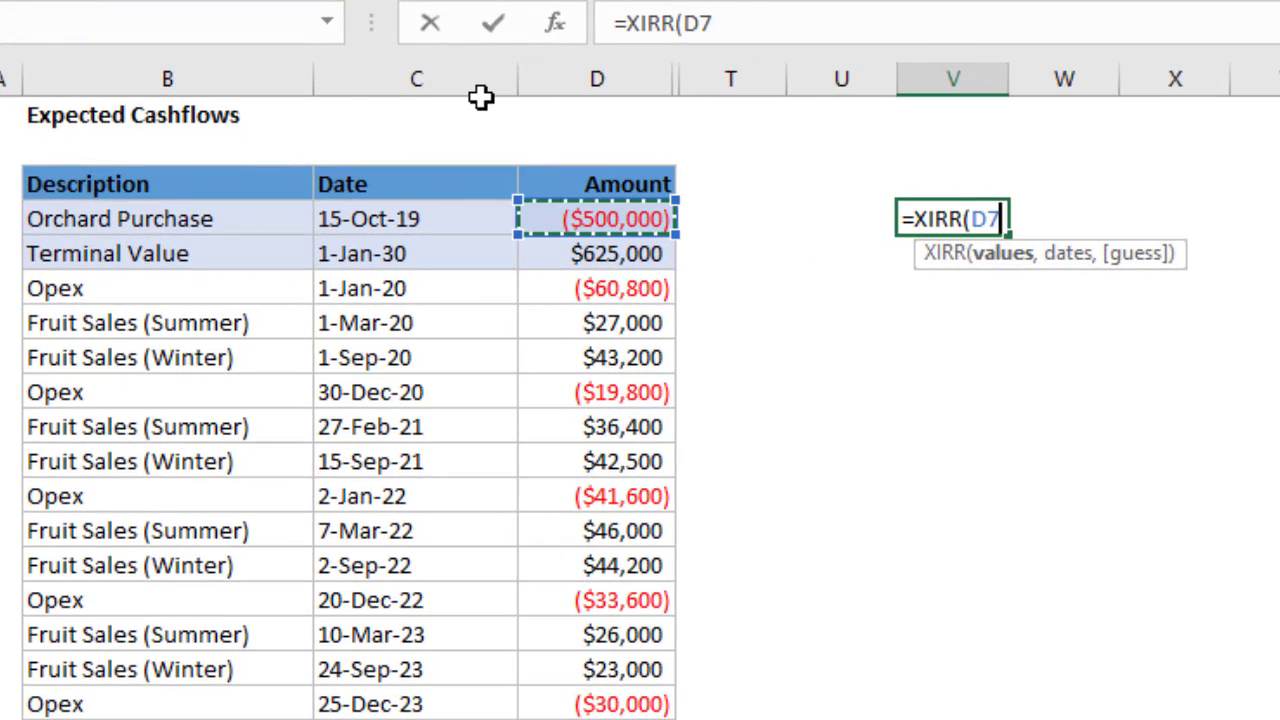
key("ctrl+shift+Down")
type(",")
scroll(500, 300, "up", 4)
left_click(448, 397)
key("ctrl+shift+Down")
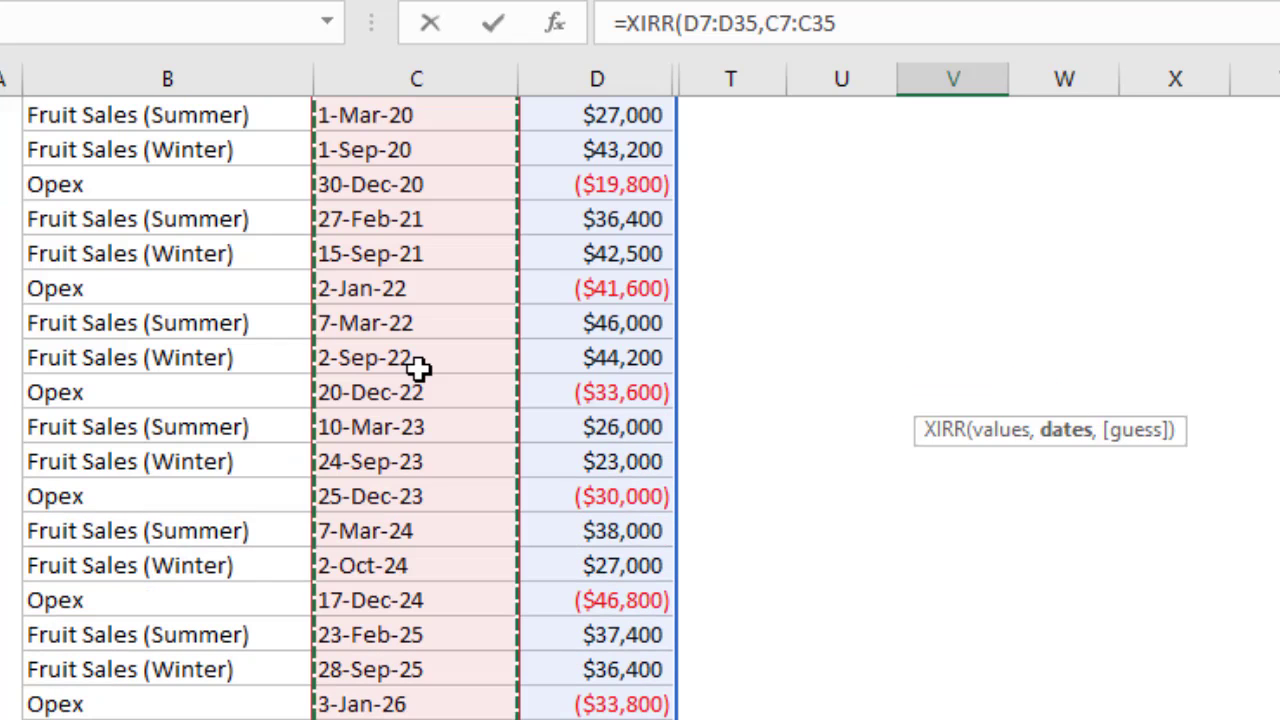
key("Return")
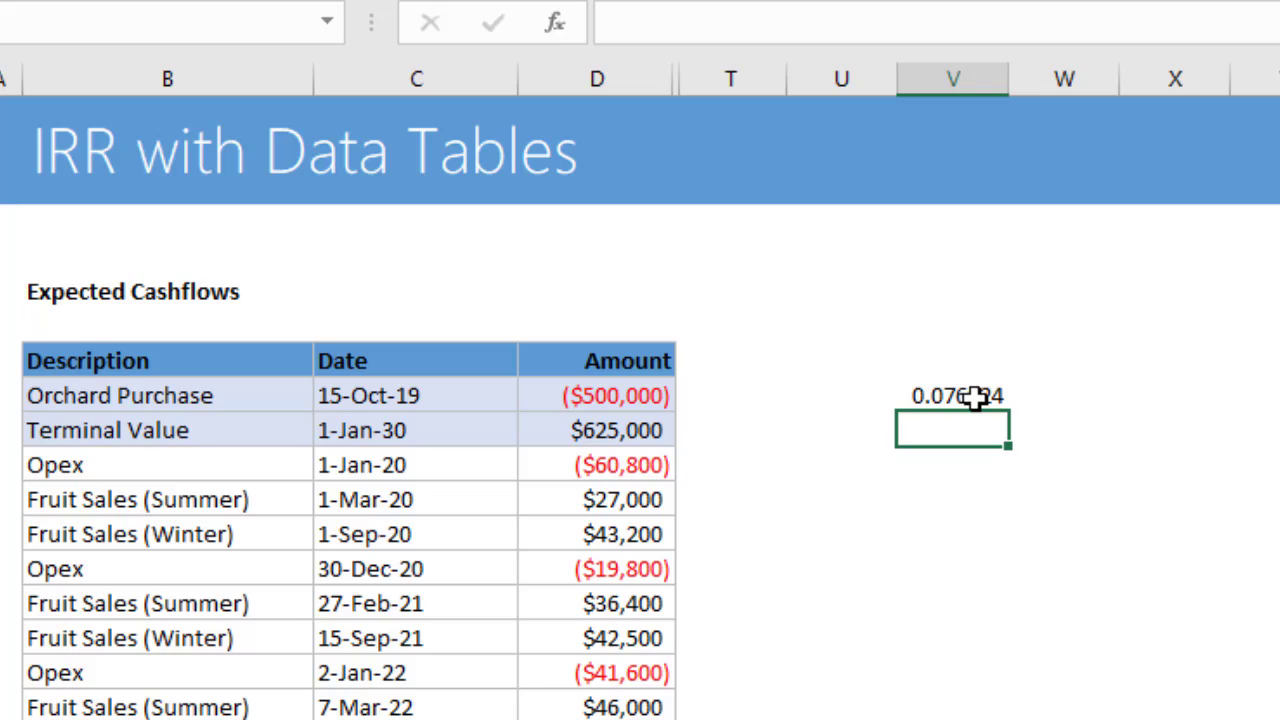
- Format the XIRR result as a two-decimal percentage, showing 7.60%
left_click(975, 397)
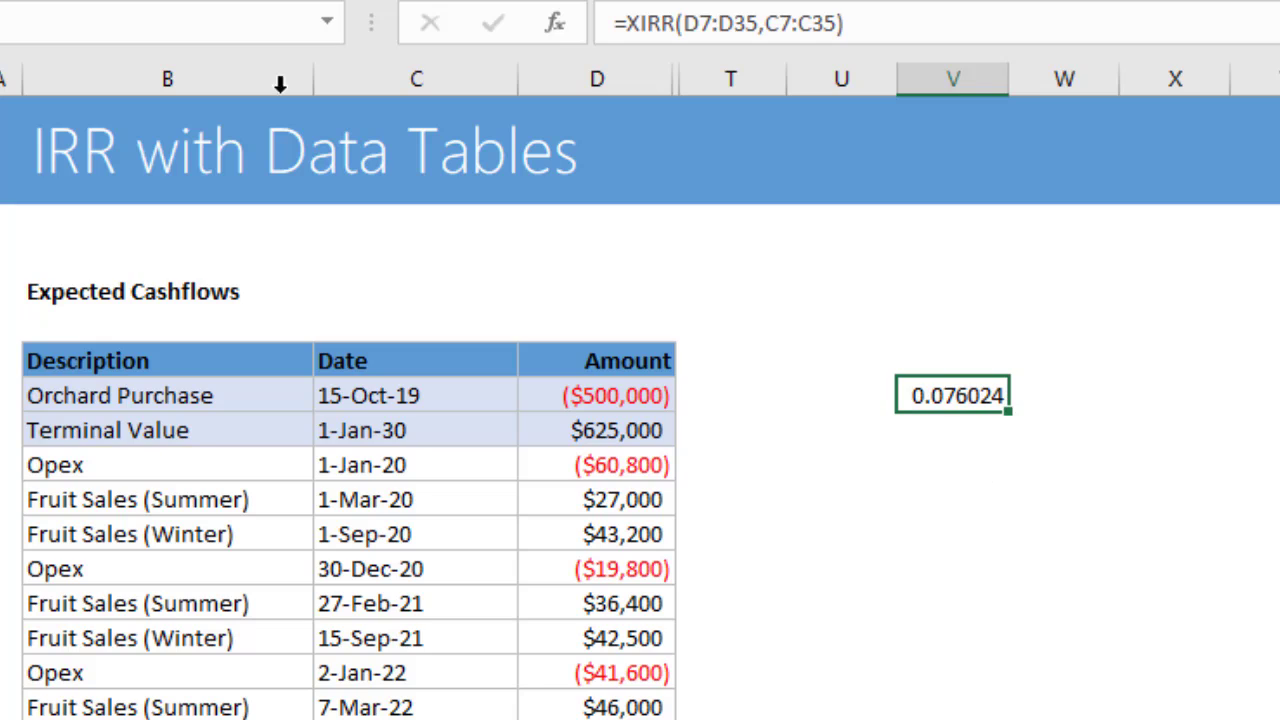
left_click(890, 78)
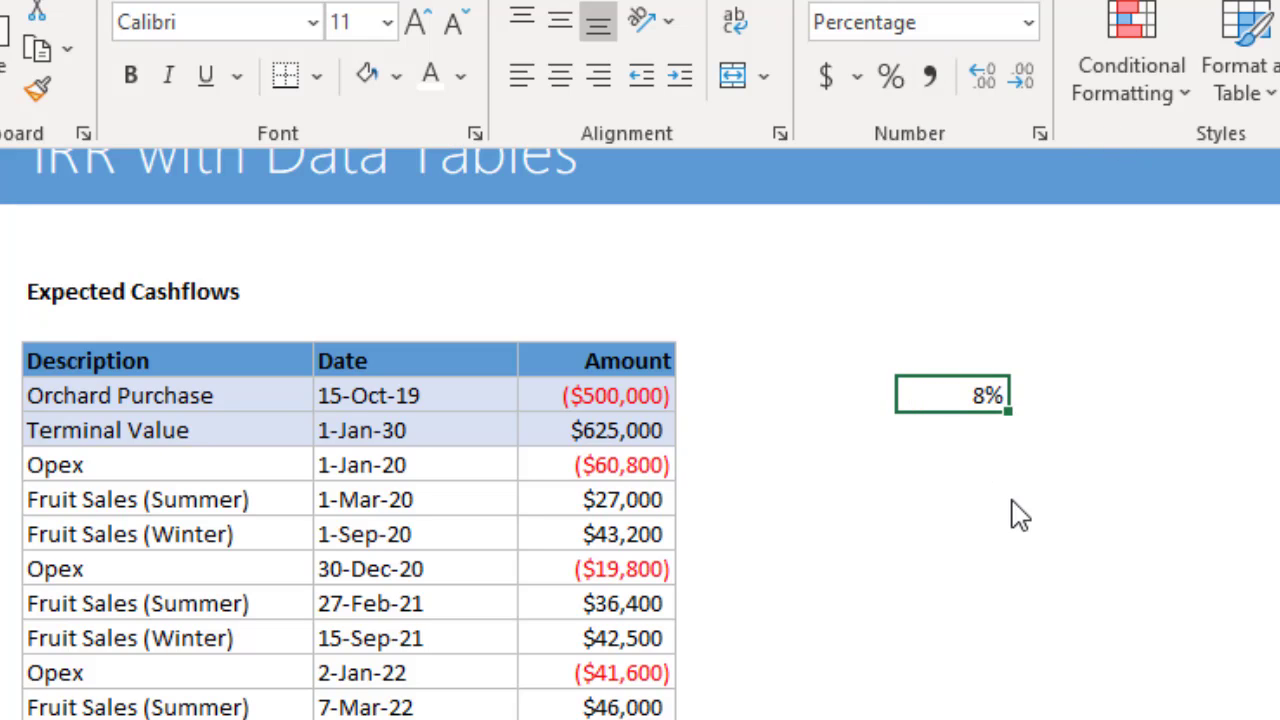
left_click(995, 85)
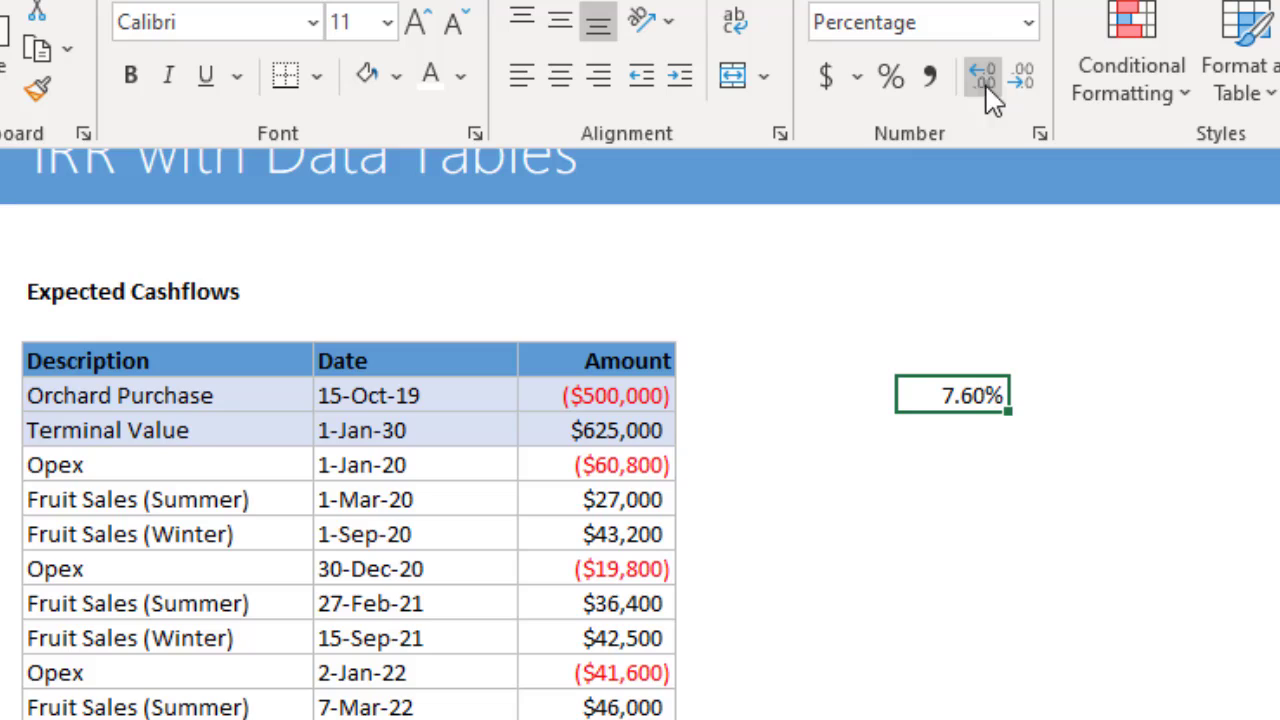
left_click(920, 565)
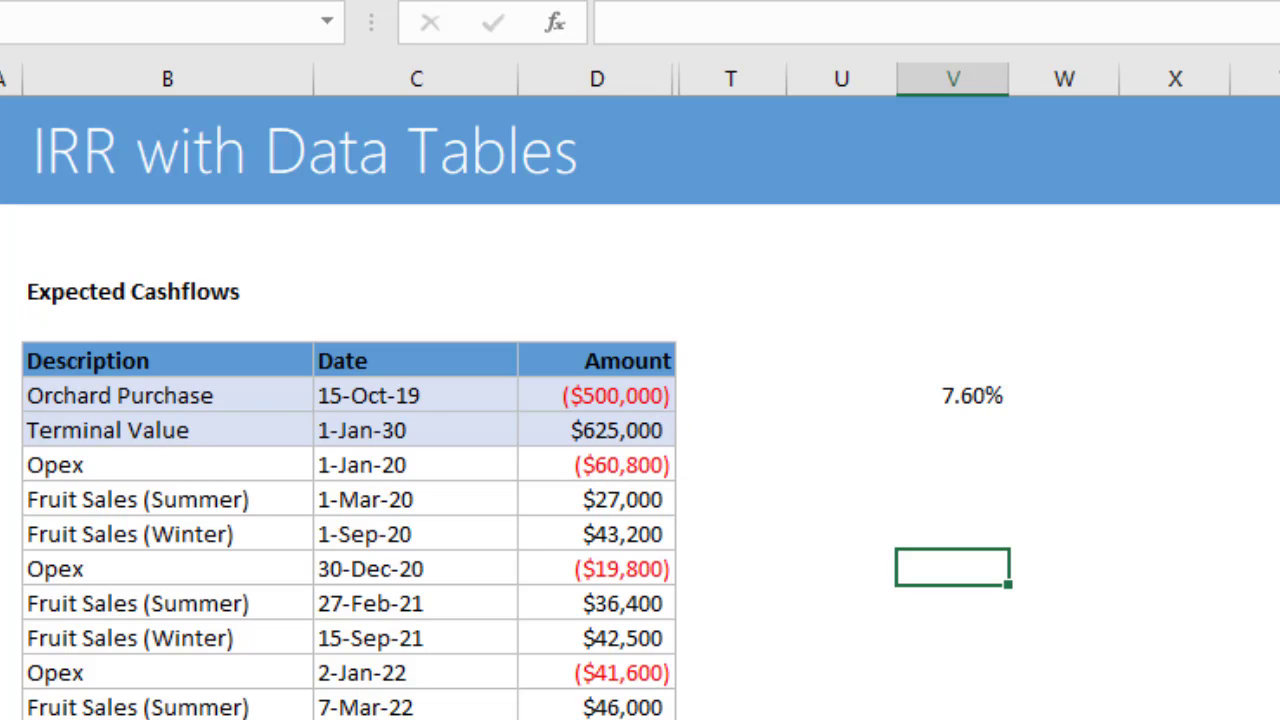
scroll(655, 571, "down", 3)
scroll(655, 571, "up", 3)
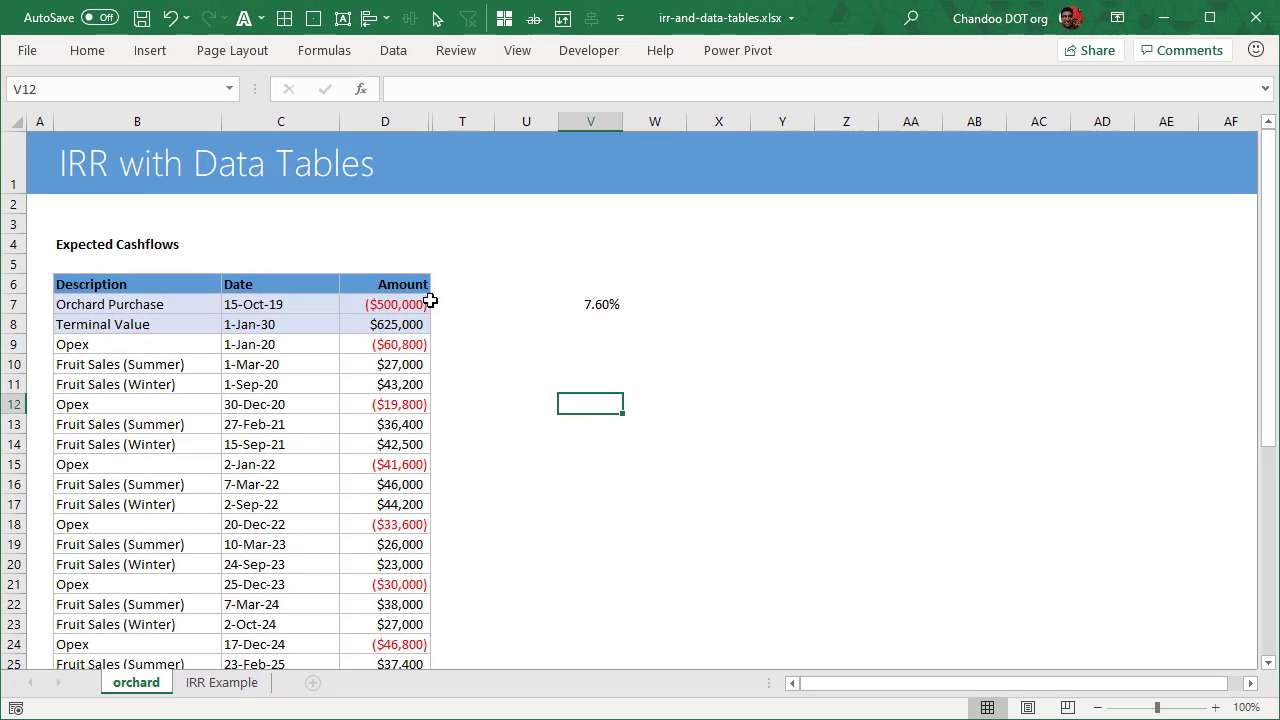
- Clear the XIRR result in V7 and inspect the purchase and terminal amount formulas
left_click(421, 306)
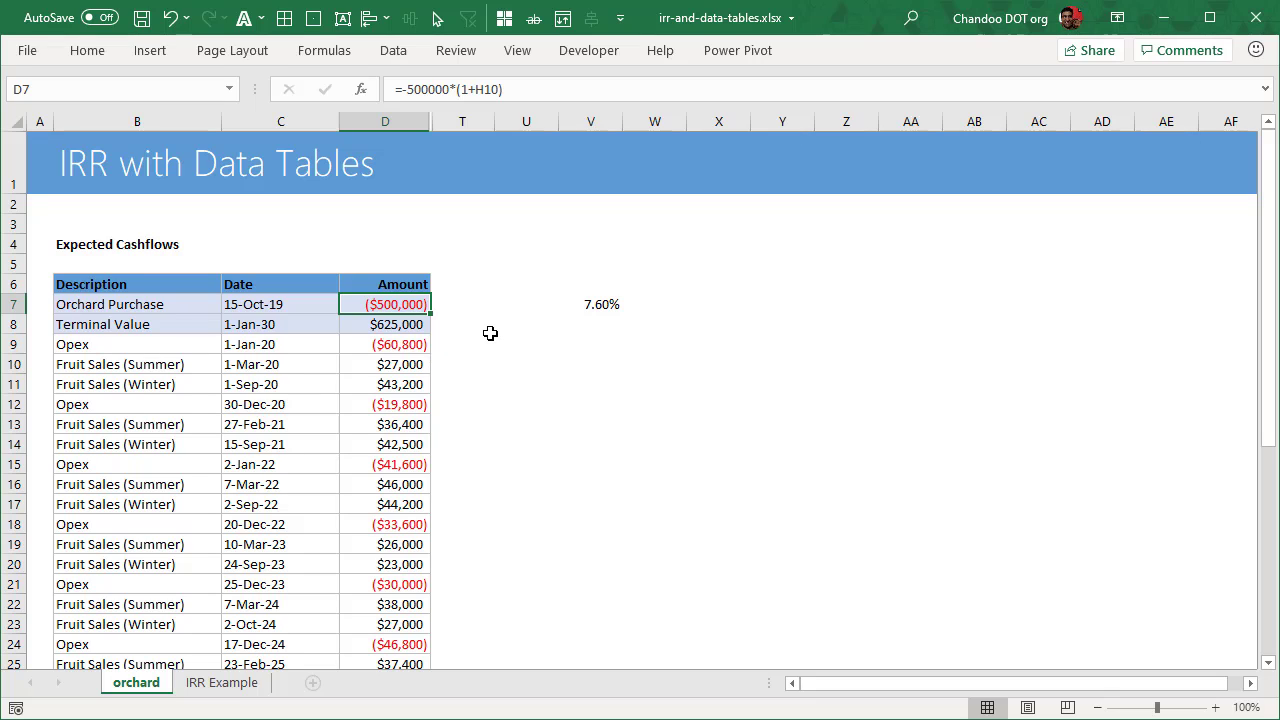
left_click(590, 302)
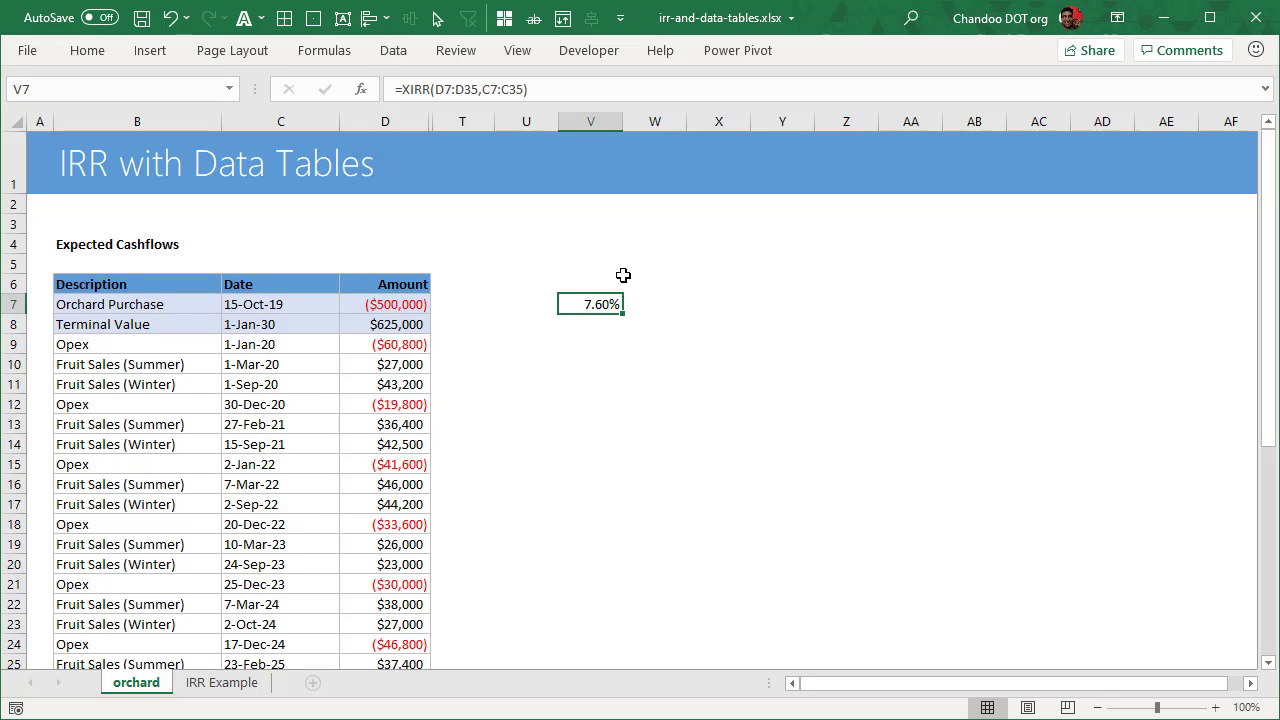
key("Delete")
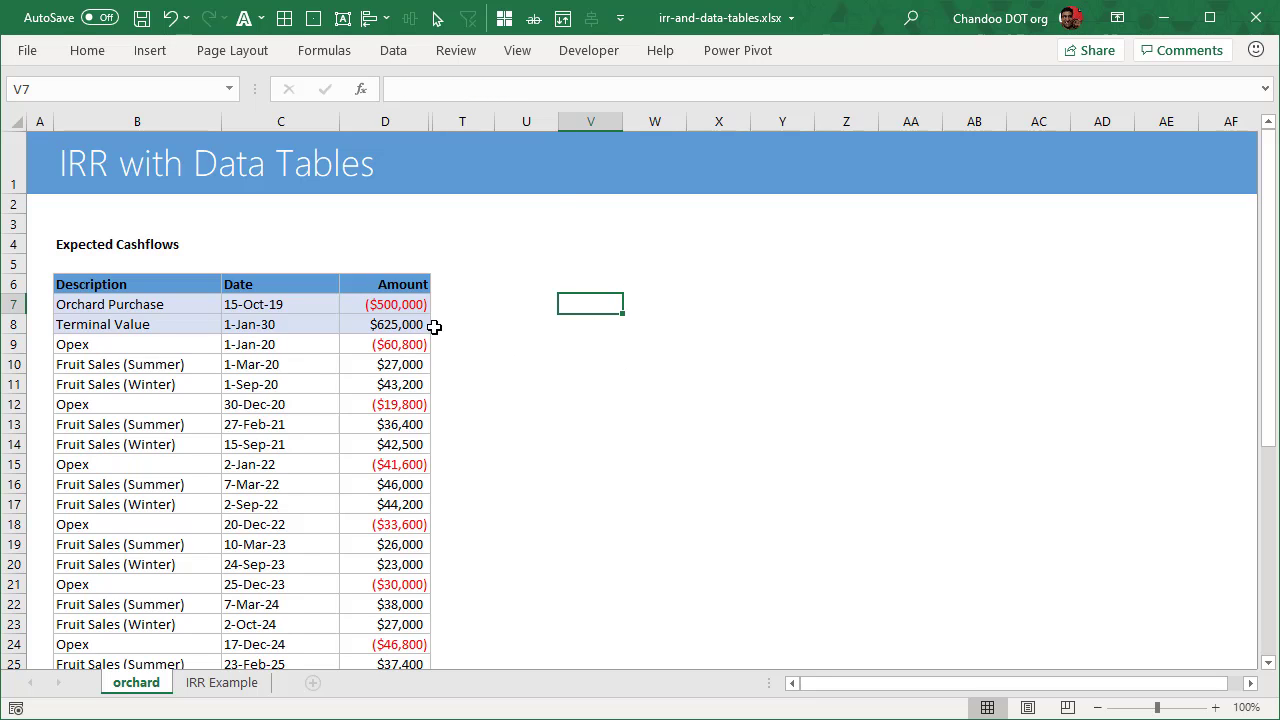
scroll(407, 401, "down", 4)
scroll(403, 403, "up", 4)
left_click_drag(385, 309, 380, 323)
left_click(380, 323)
left_click(418, 348)
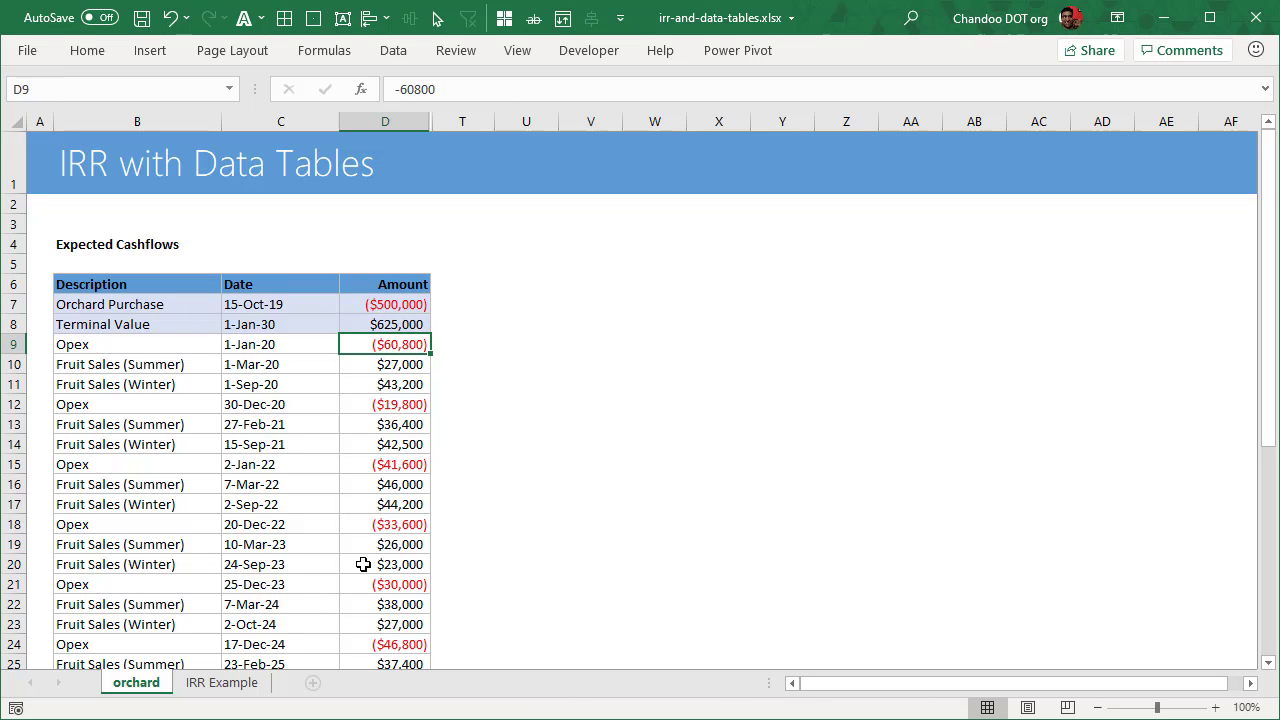
scroll(343, 650, "down", 4)
scroll(343, 648, "up", 4)
scroll(343, 648, "down", 1)
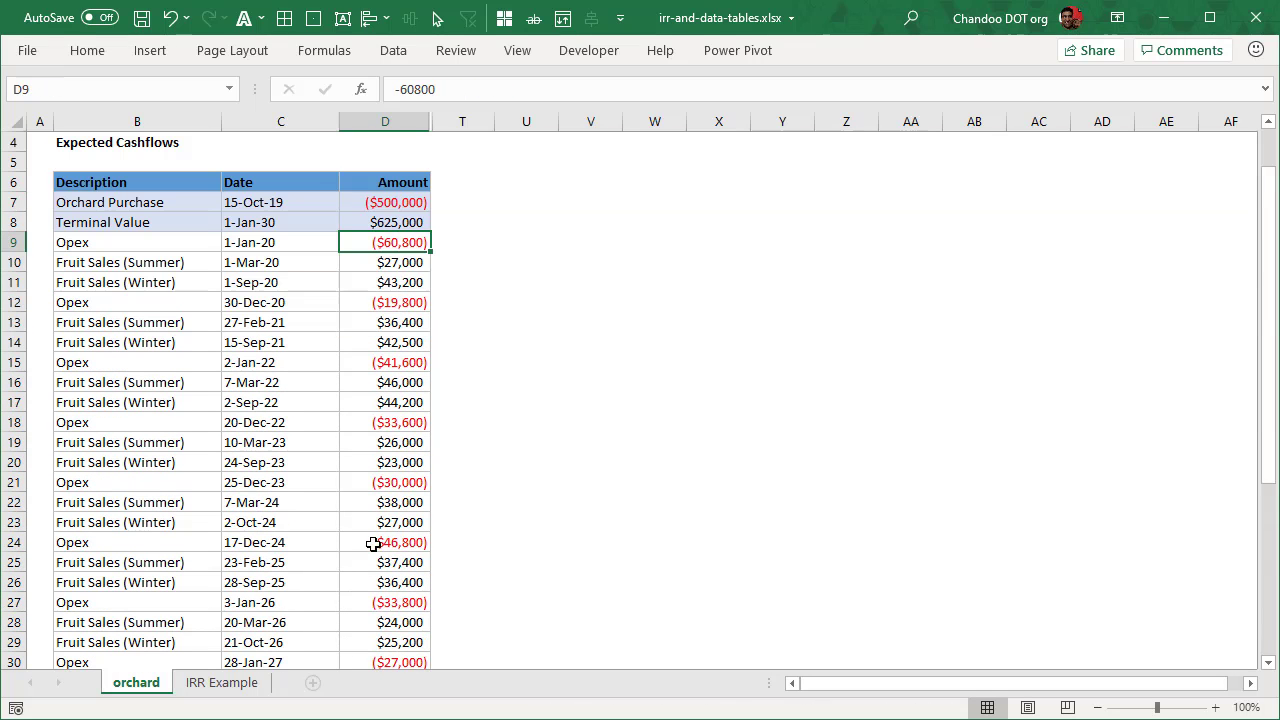
left_click_drag(409, 266, 396, 324)
scroll(470, 390, "up", 1)
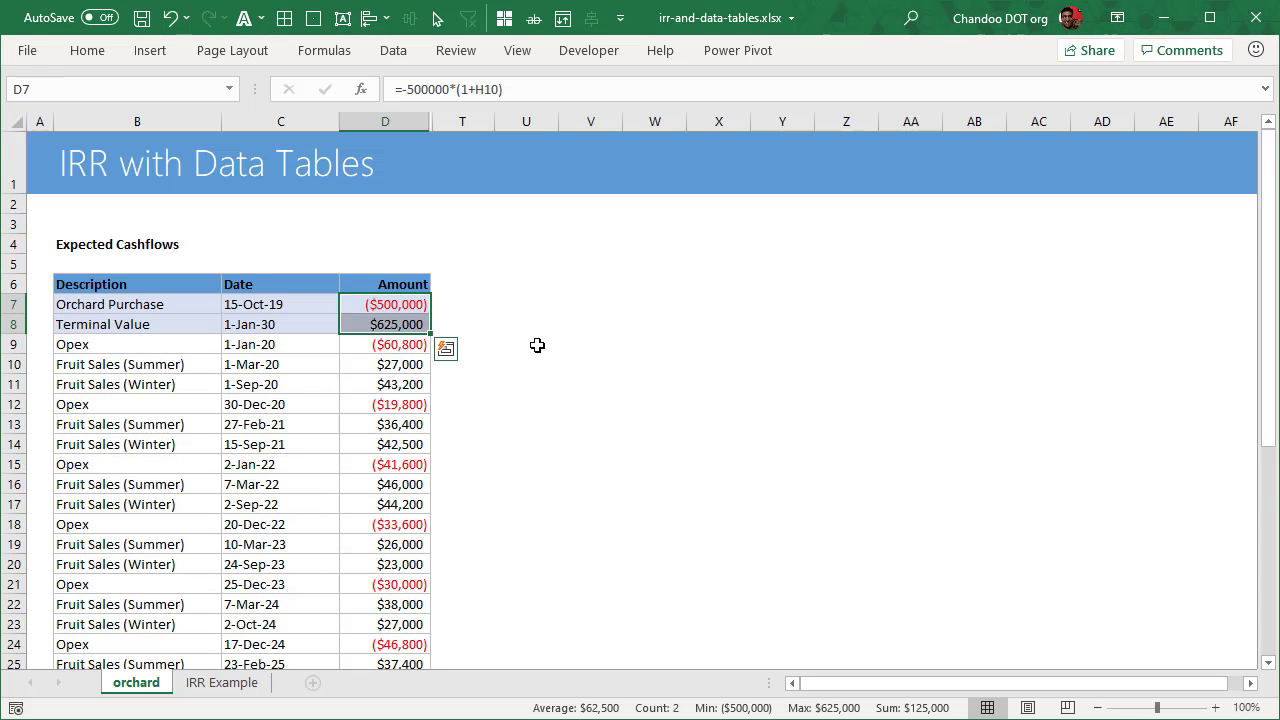
- Add 'Purchase Price Change' and 'Terminal Value Change' labels in V7:V8 and widen column V
left_click(598, 286)
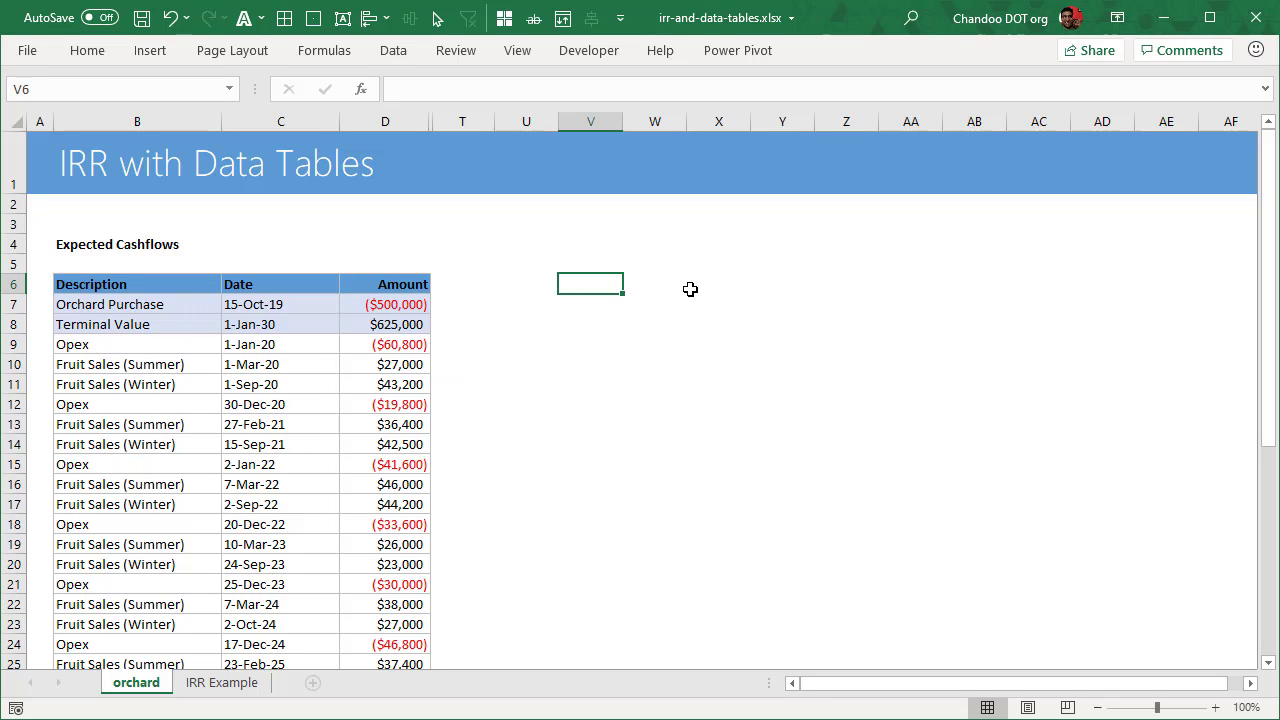
key("Down")
key("Up")
key("Down")
type("P")
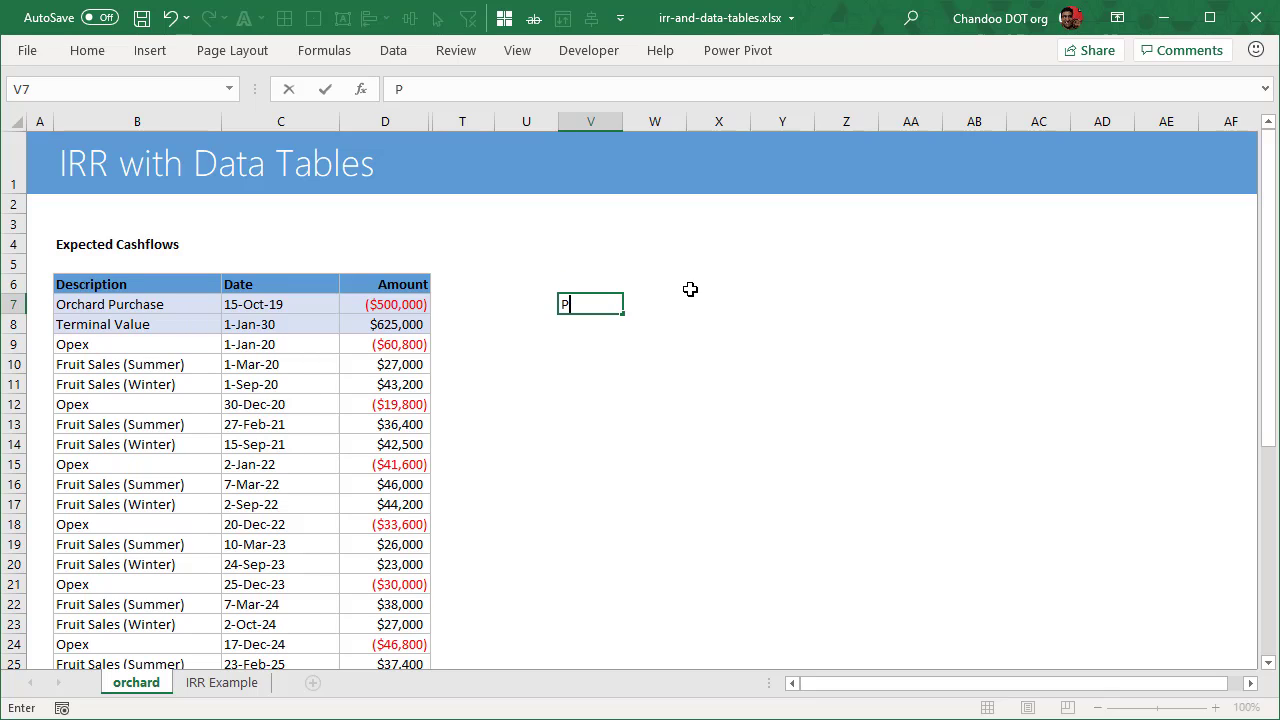
type("urchase Price Change")
key("Return")
type("Terminal Va")
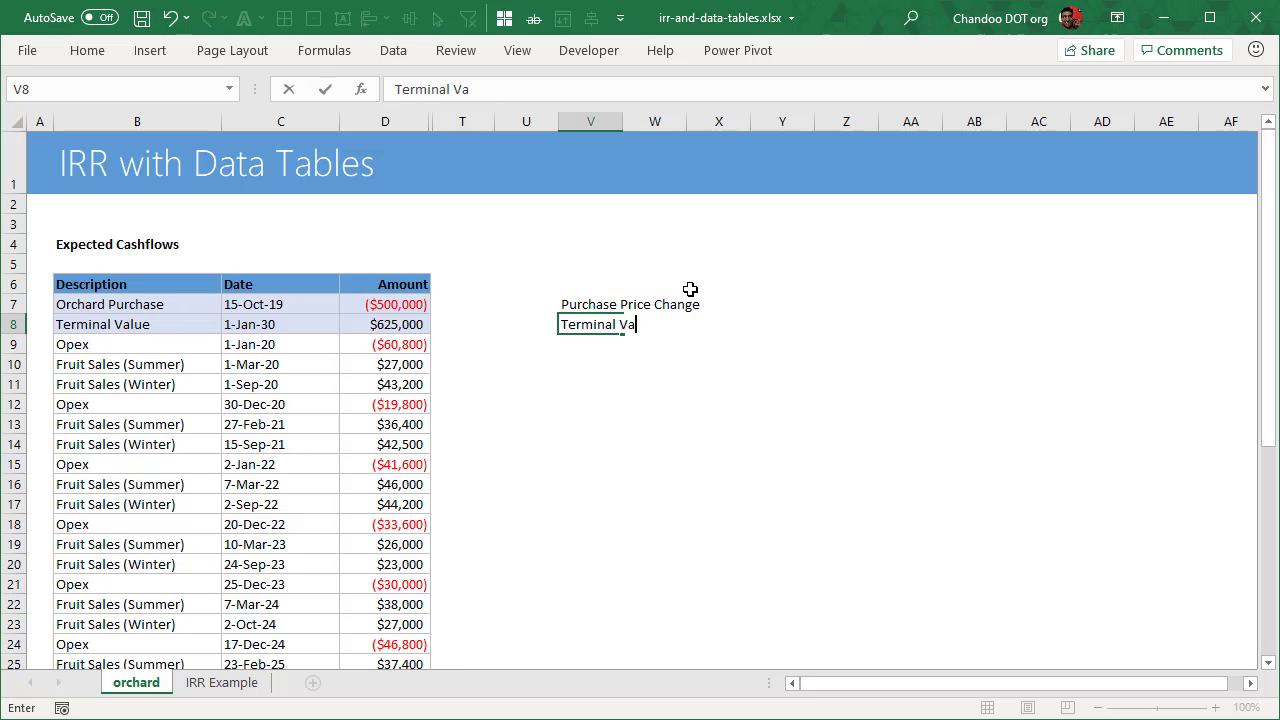
type("lue Change")
key("Return")
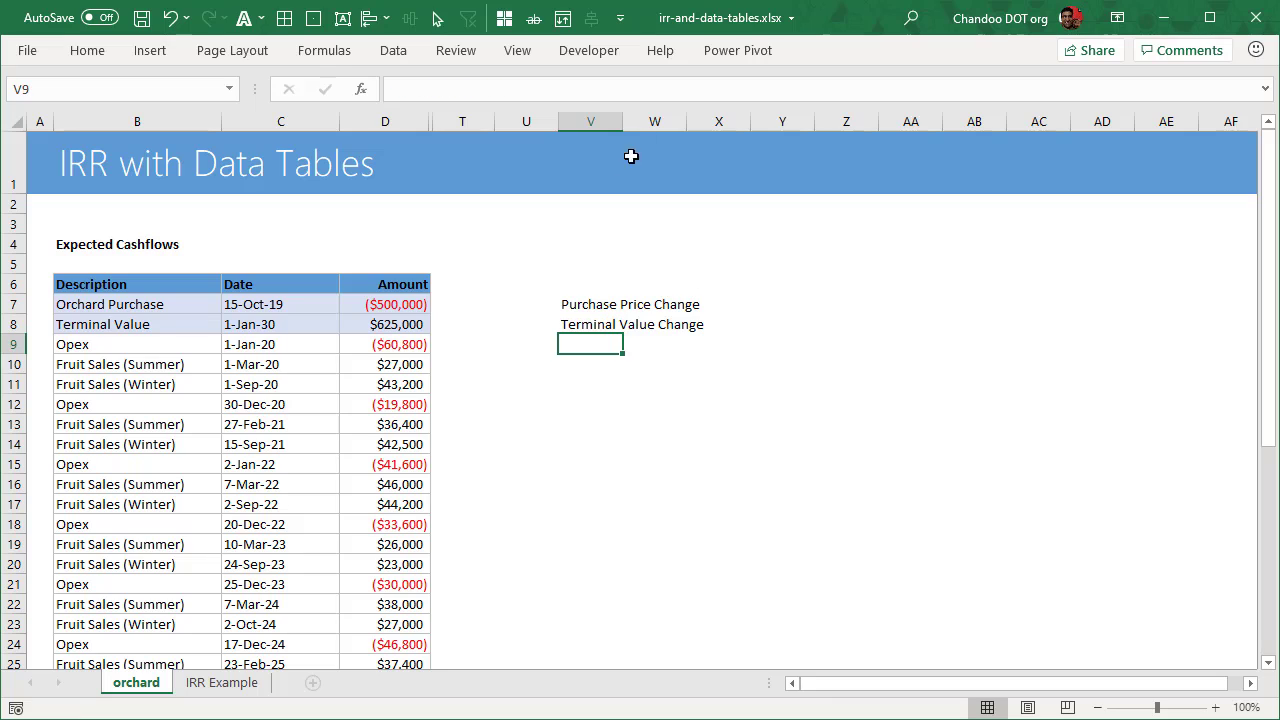
left_click_drag(623, 125, 728, 140)
- Enter 0% in W7 and W8 as the two change inputs
left_click(758, 304)
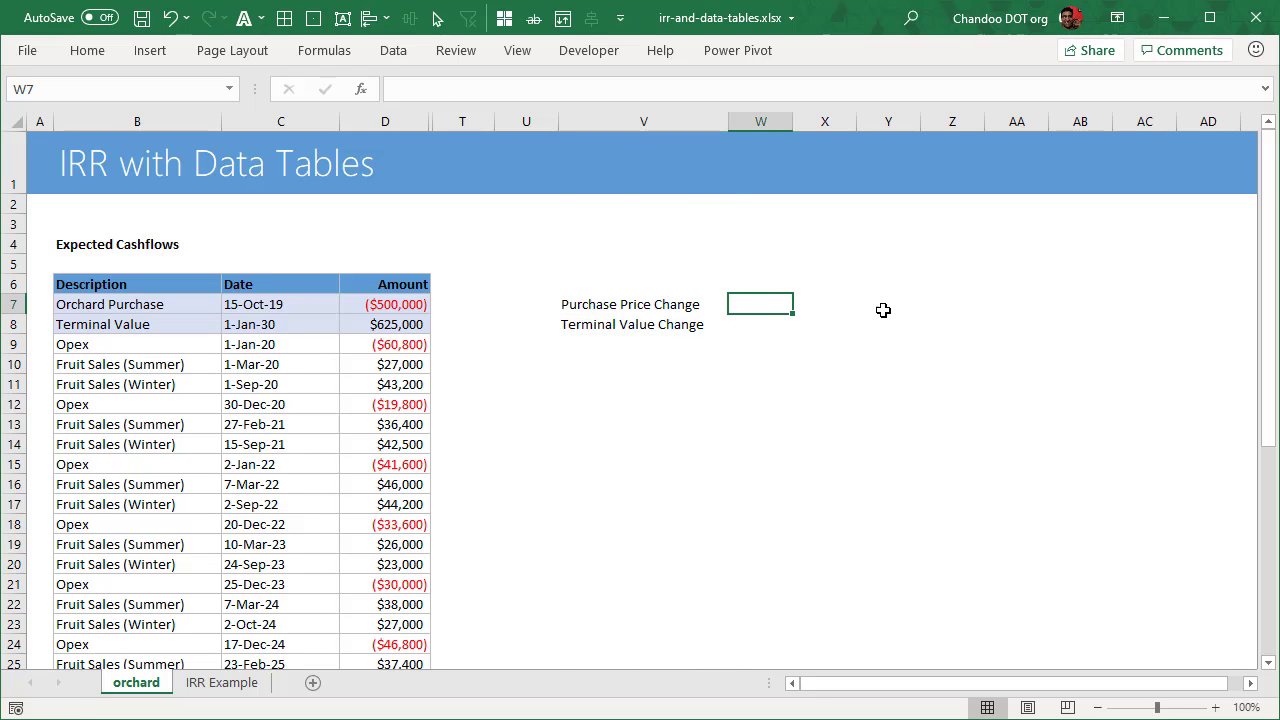
type("0%")
key("Return")
type("0%")
key("Return")
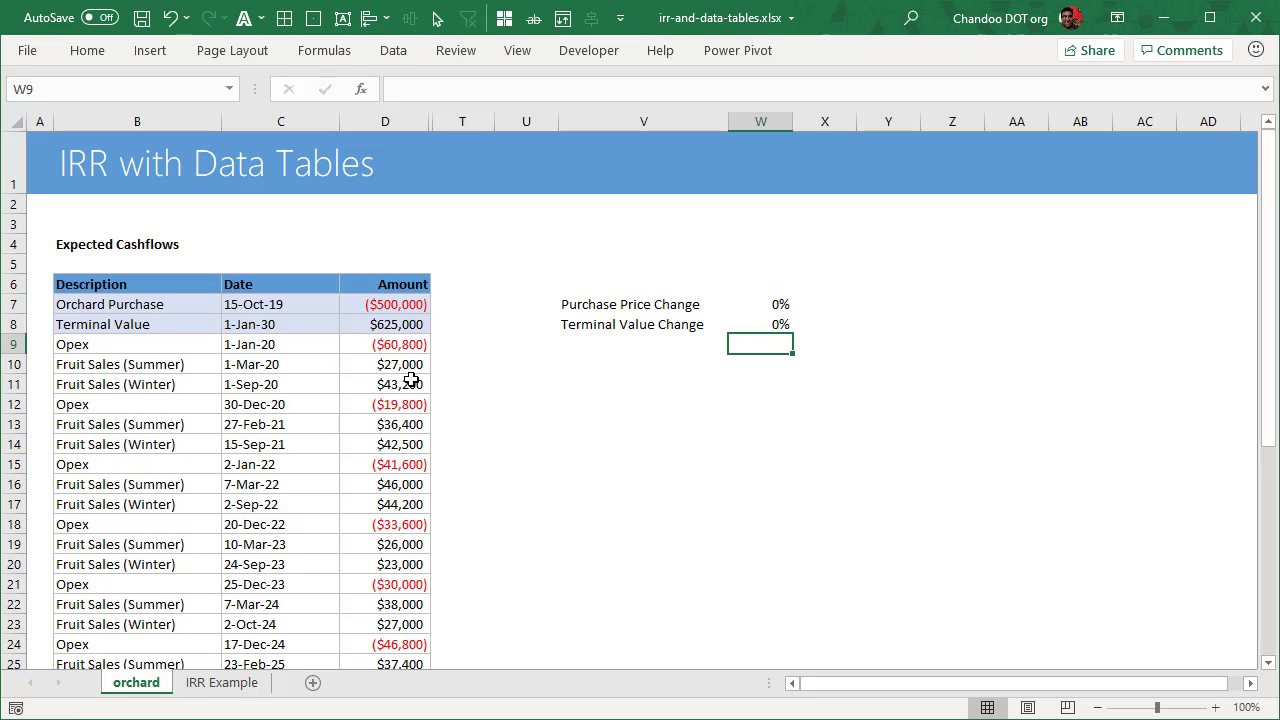
- Make the D7 and D8 amount formulas reference W7 and W8
left_click(411, 304)
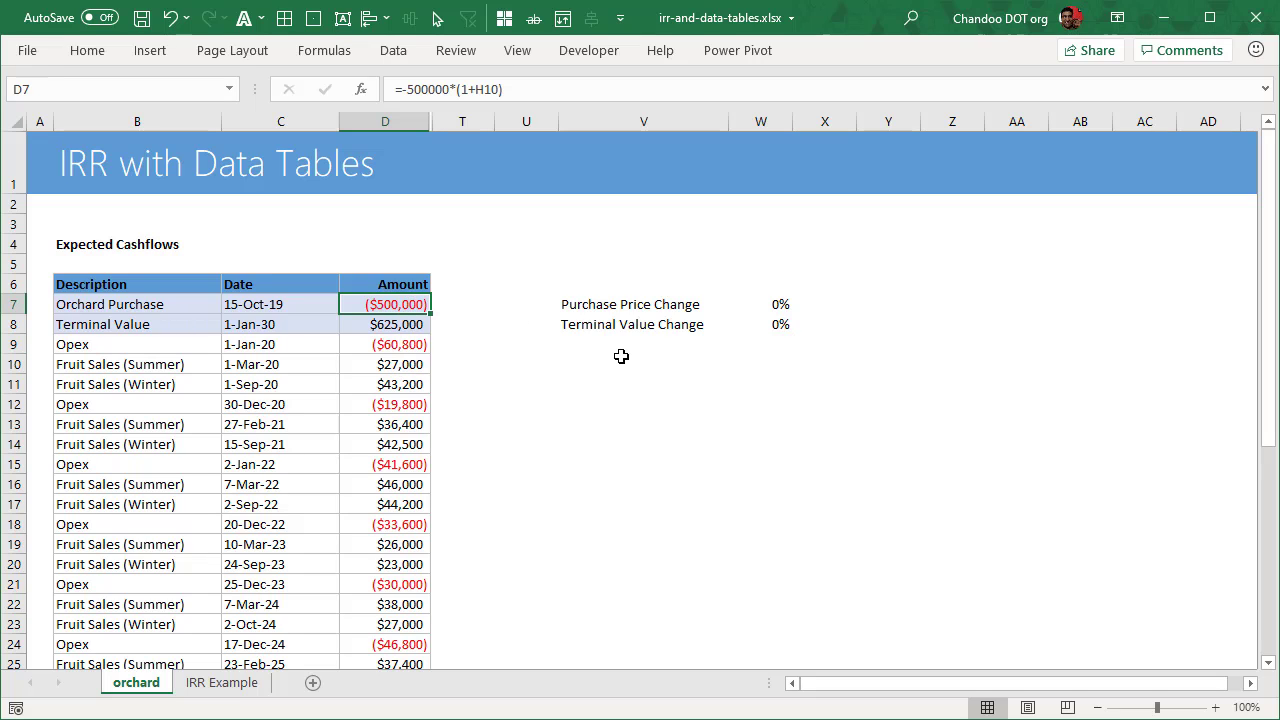
key("F2")
key("BackSpace")
key("BackSpace")
key("BackSpace")
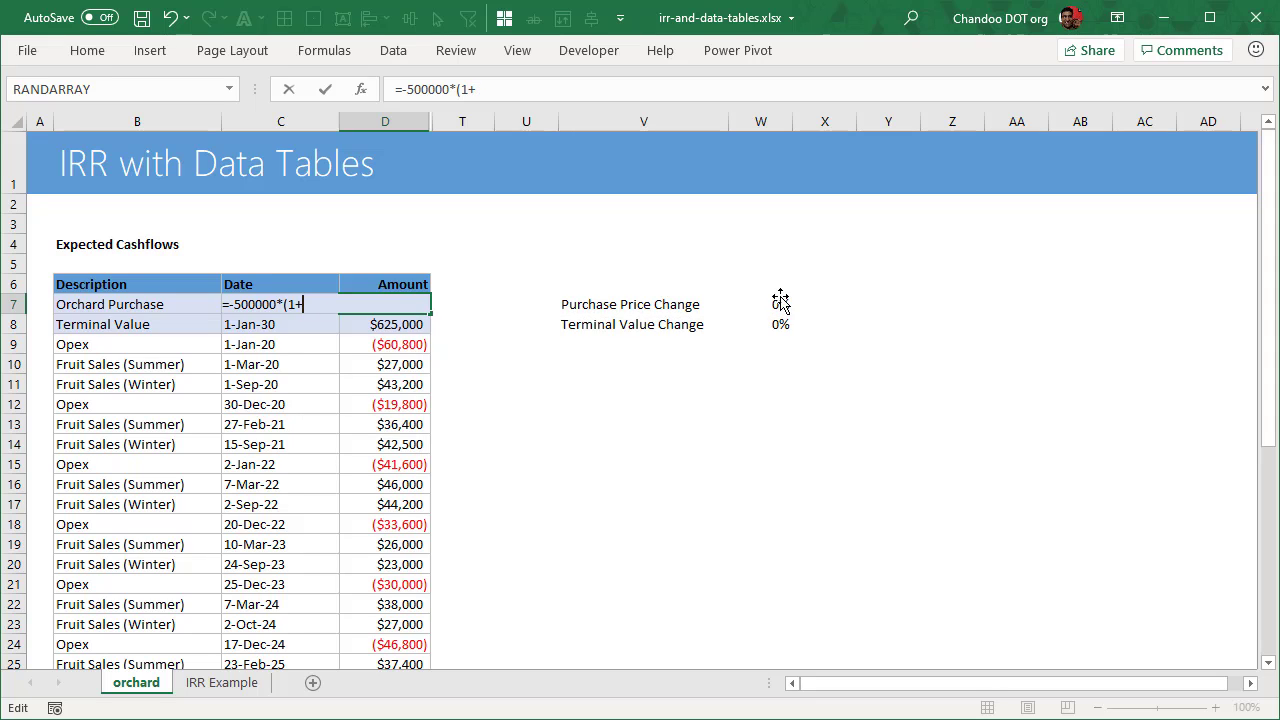
left_click(780, 304)
key("Return")
key("F2")
key("BackSpace")
key("BackSpace")
key("BackSpace")
key("BackSpace")
left_click(784, 324)
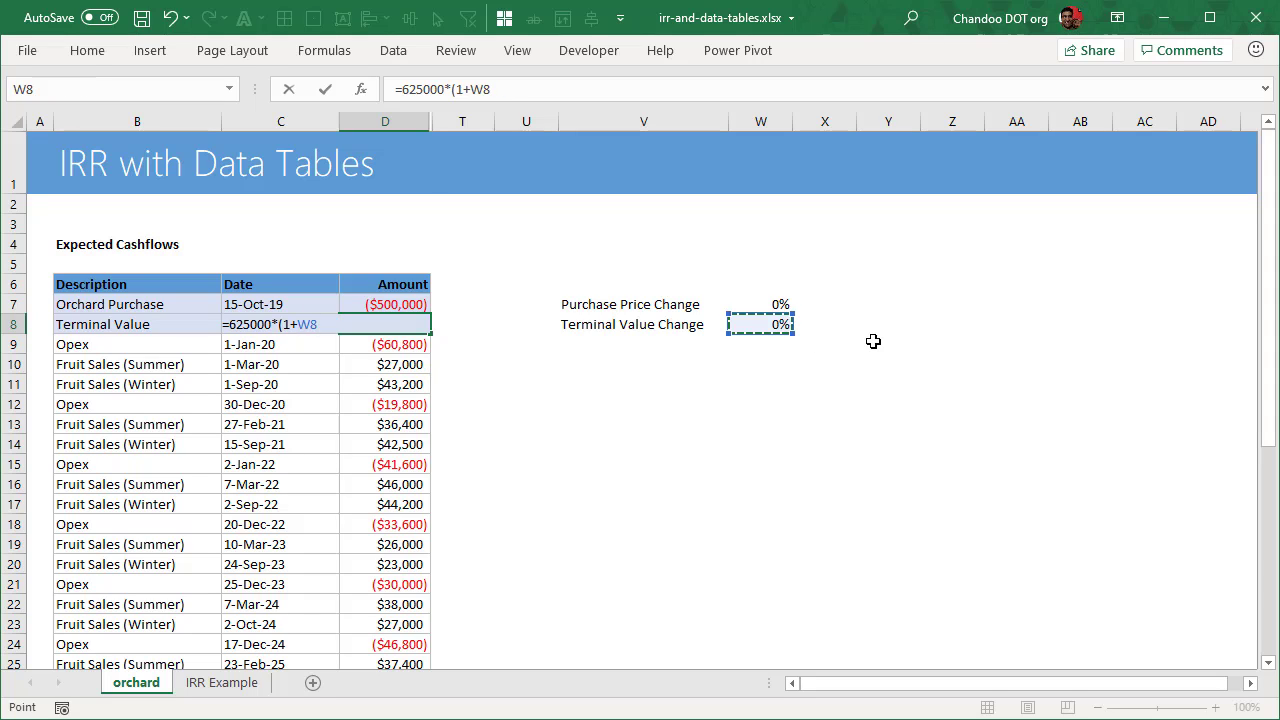
key("Return")
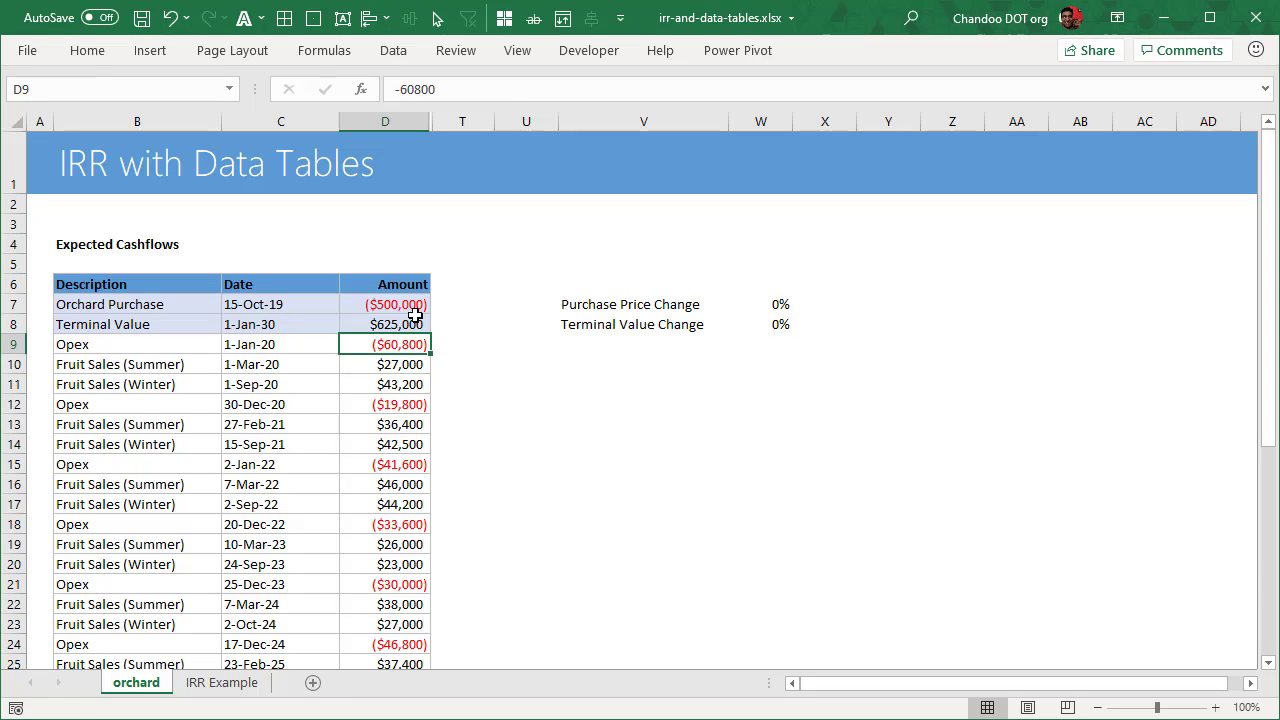
- Set Purchase Price Change to 10% and add a 'Rate of return' label in V10
left_click(770, 306)
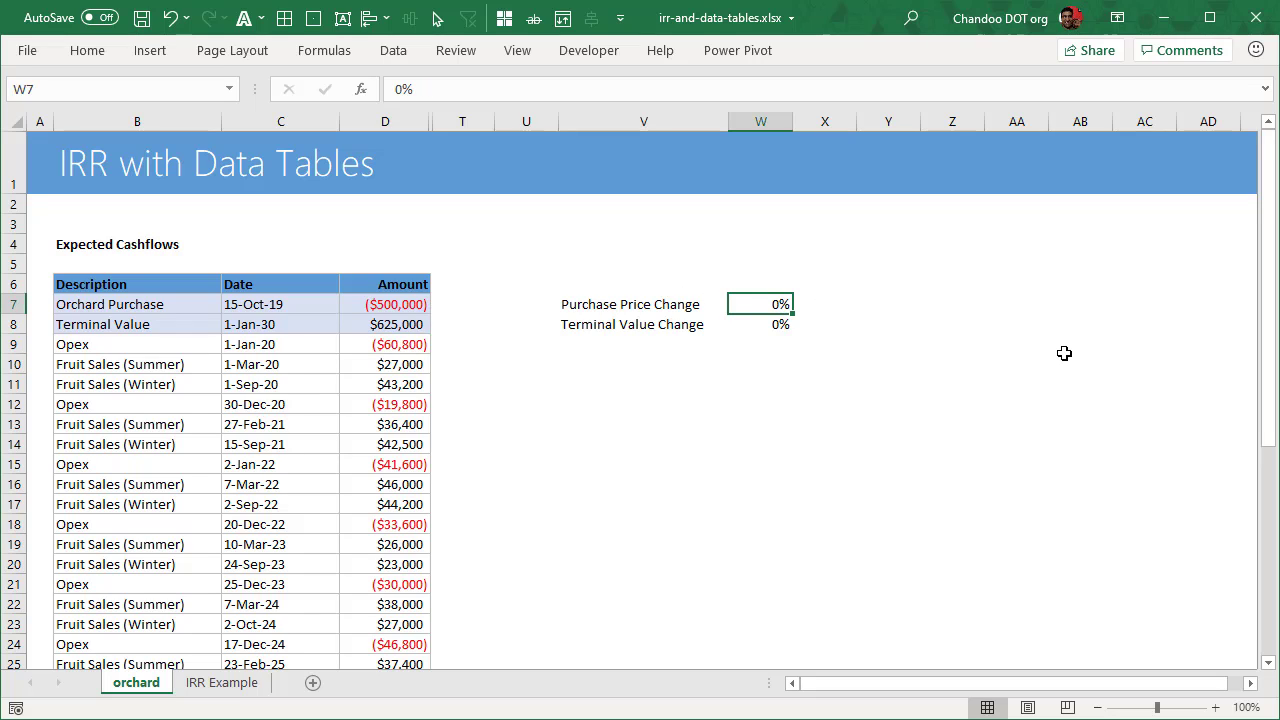
type("10%")
key("Return")
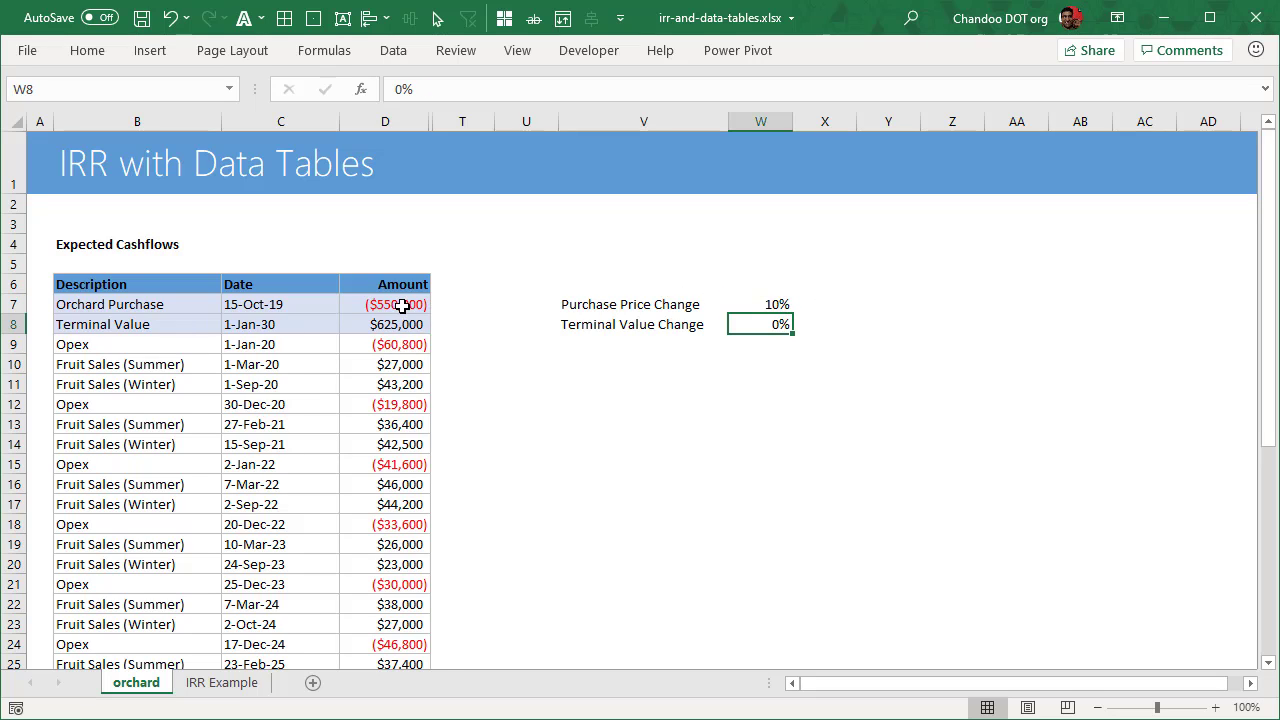
left_click(872, 310)
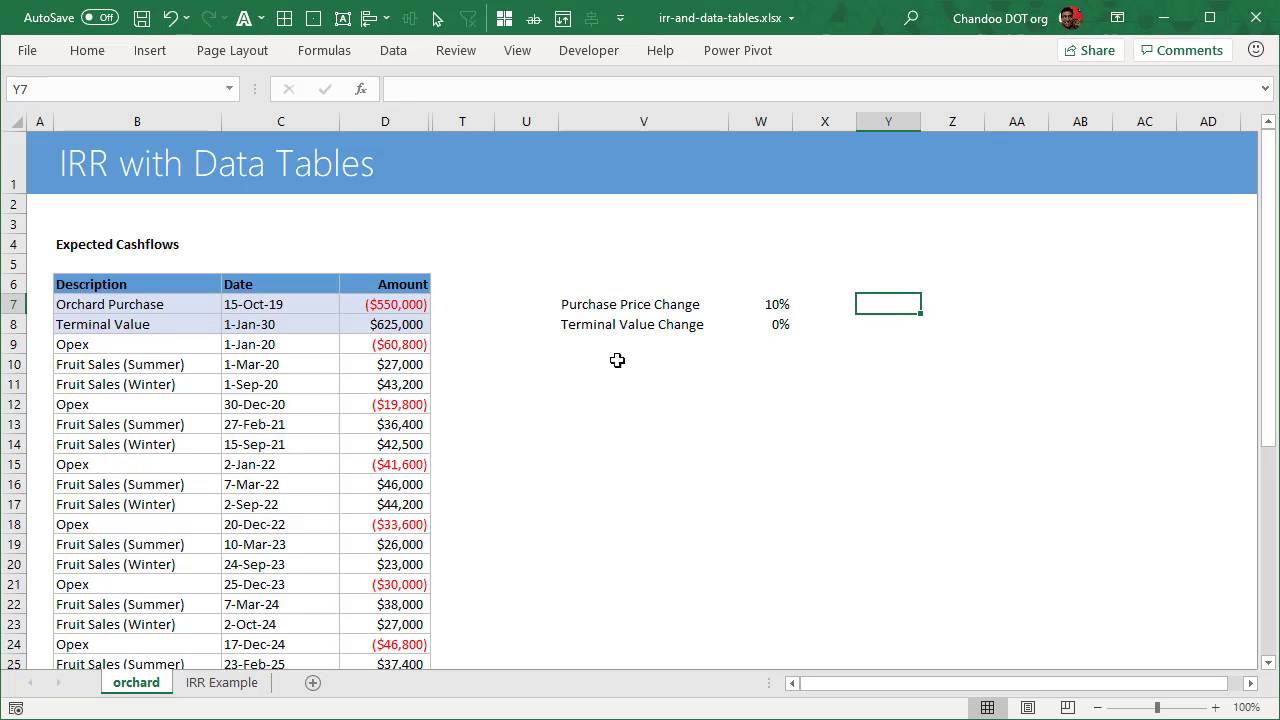
key("Down")
key("Down")
key("Down")
key("Left")
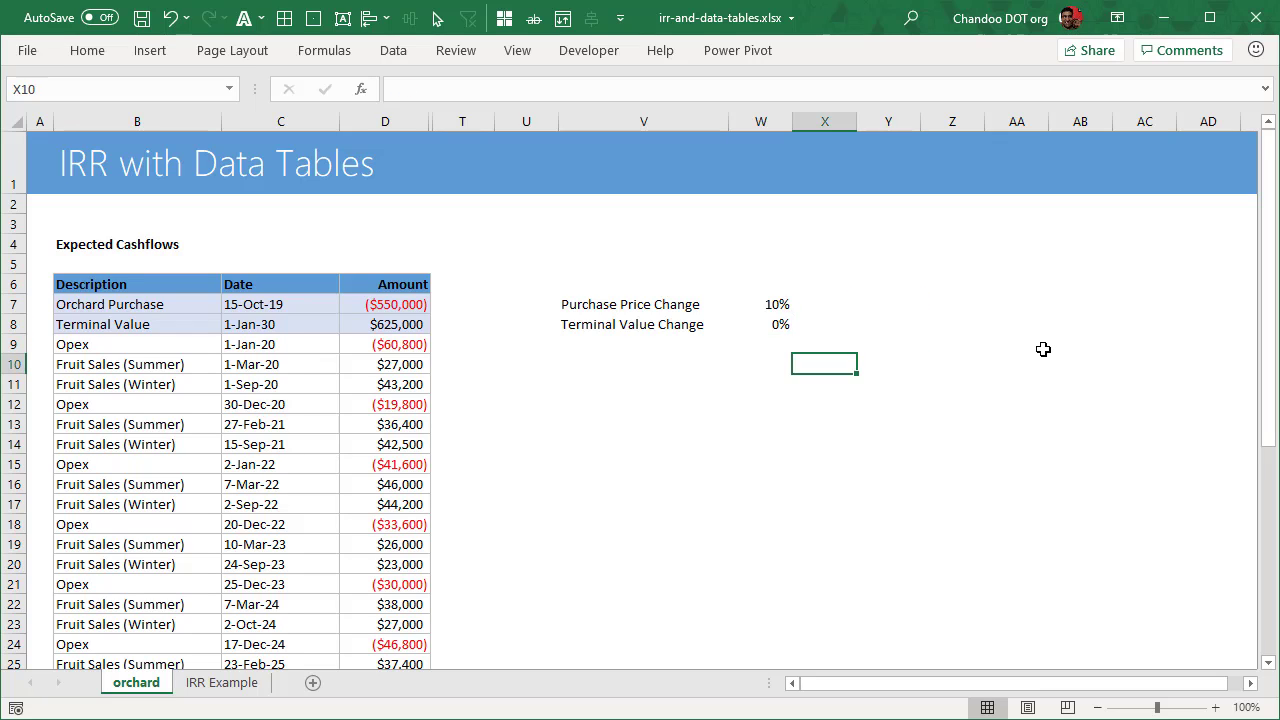
key("Left")
key("Left")
key("Right")
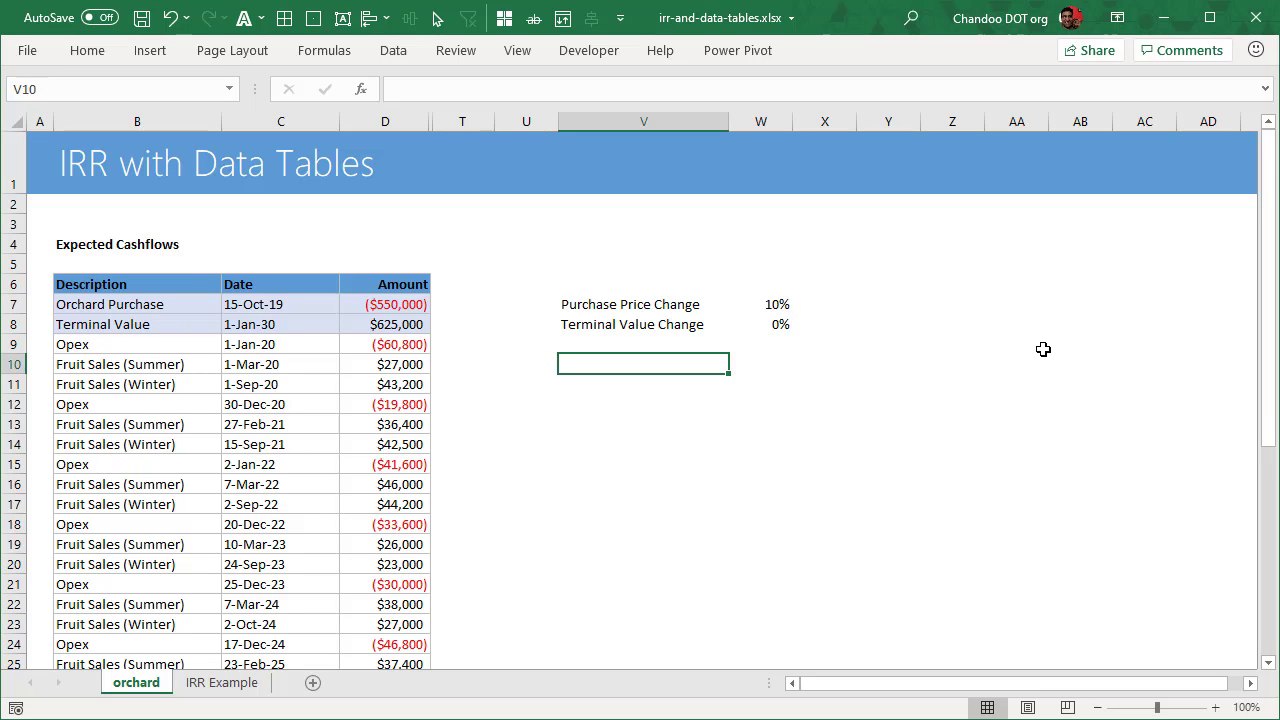
type("Rate of return")
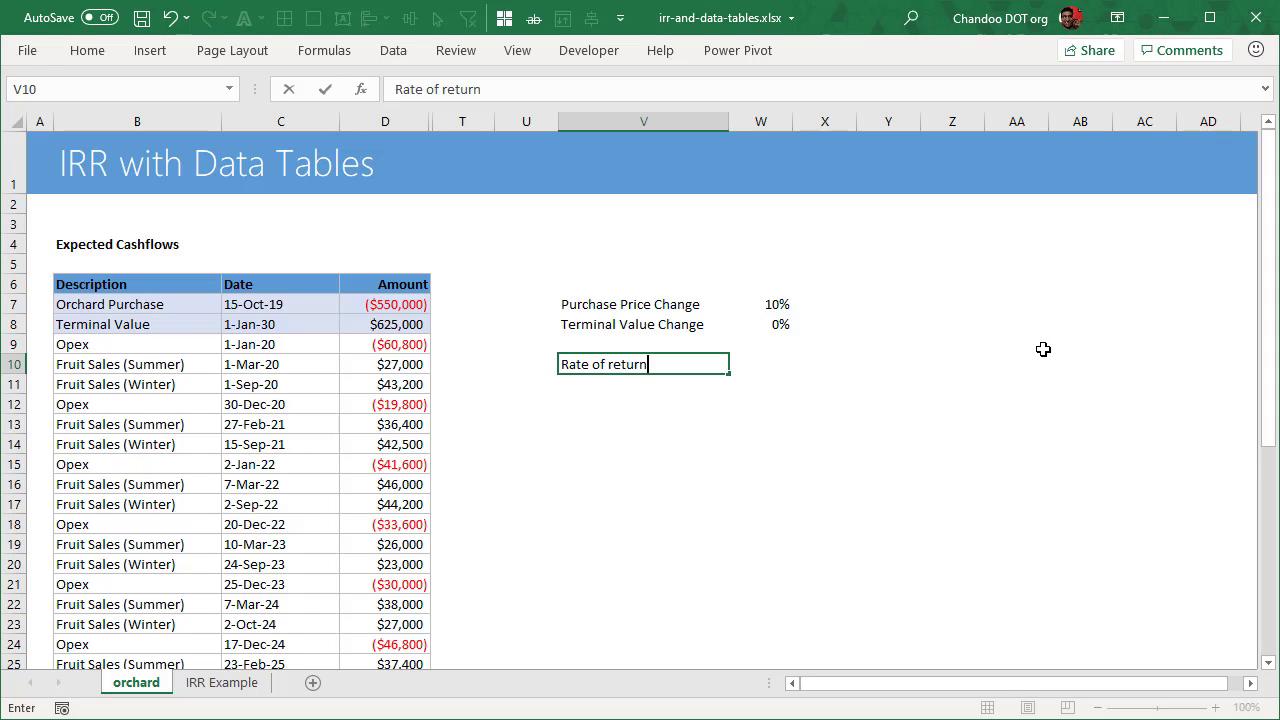
key("Tab")
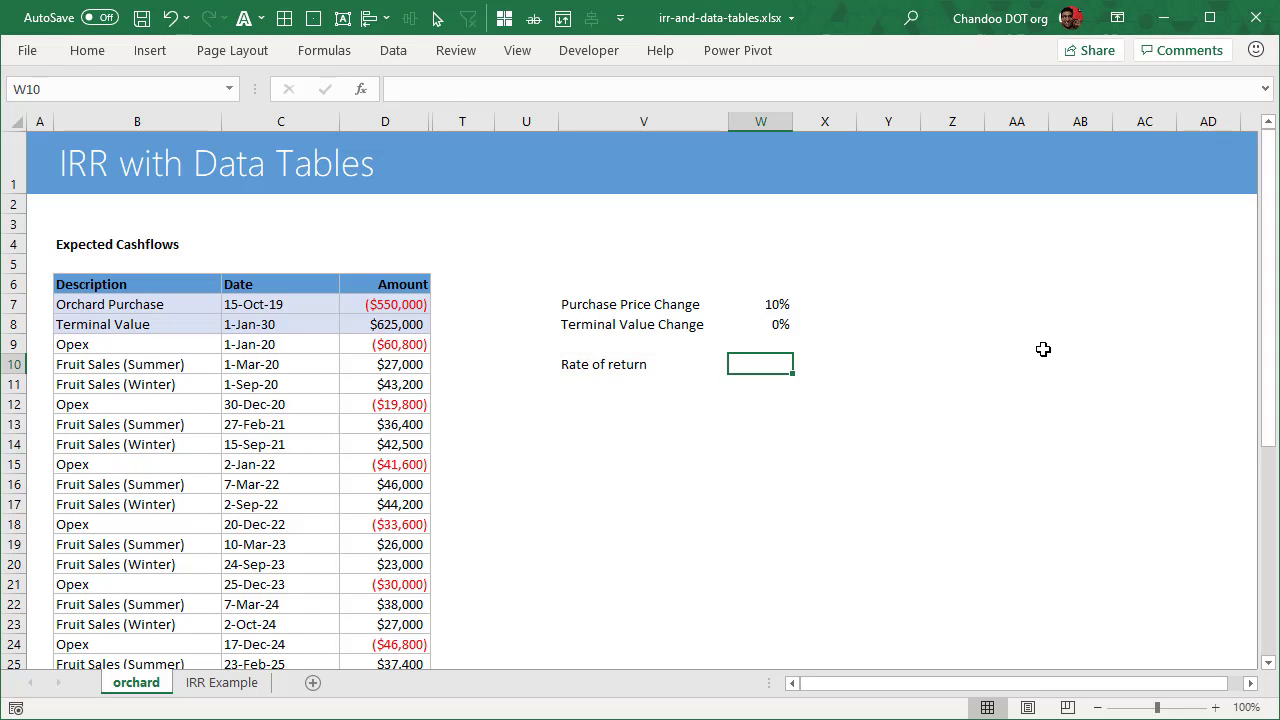
- Enter =XIRR(D7:D35,C7:C35) in W10, giving 0.063388
type("=xirr")
key("Tab")
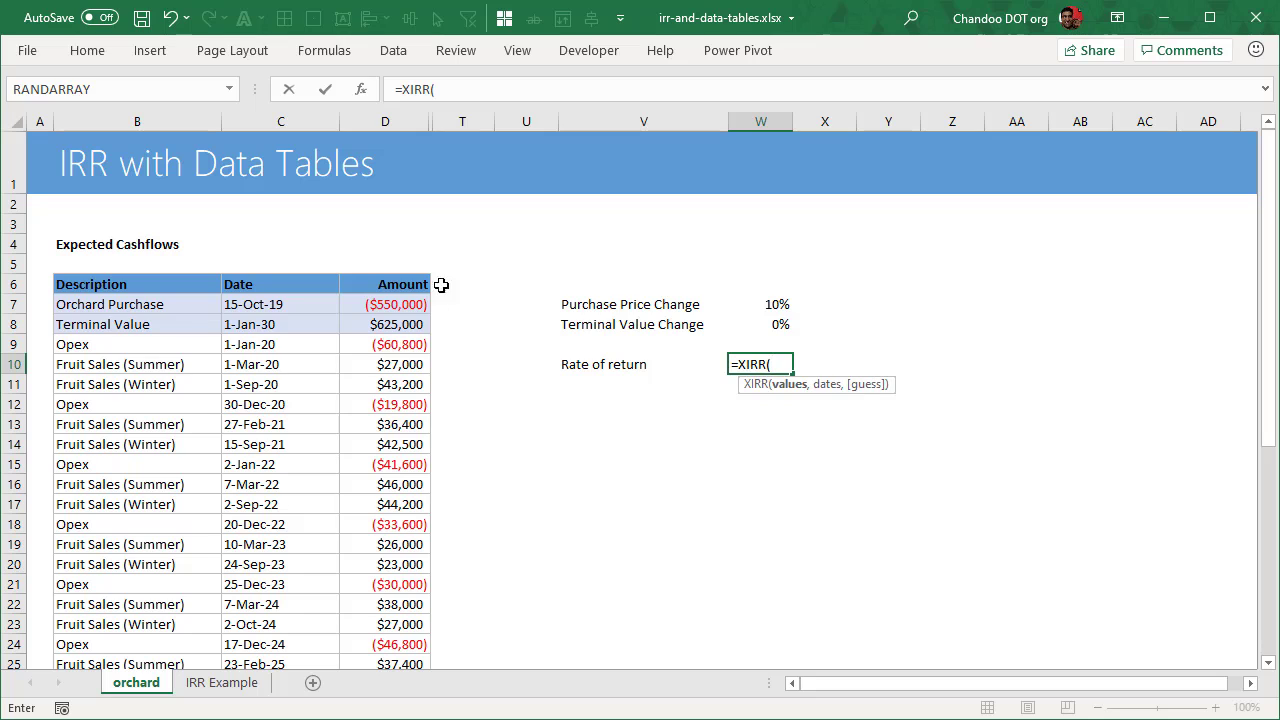
left_click(417, 310)
key("ctrl+shift+Down")
type(",")
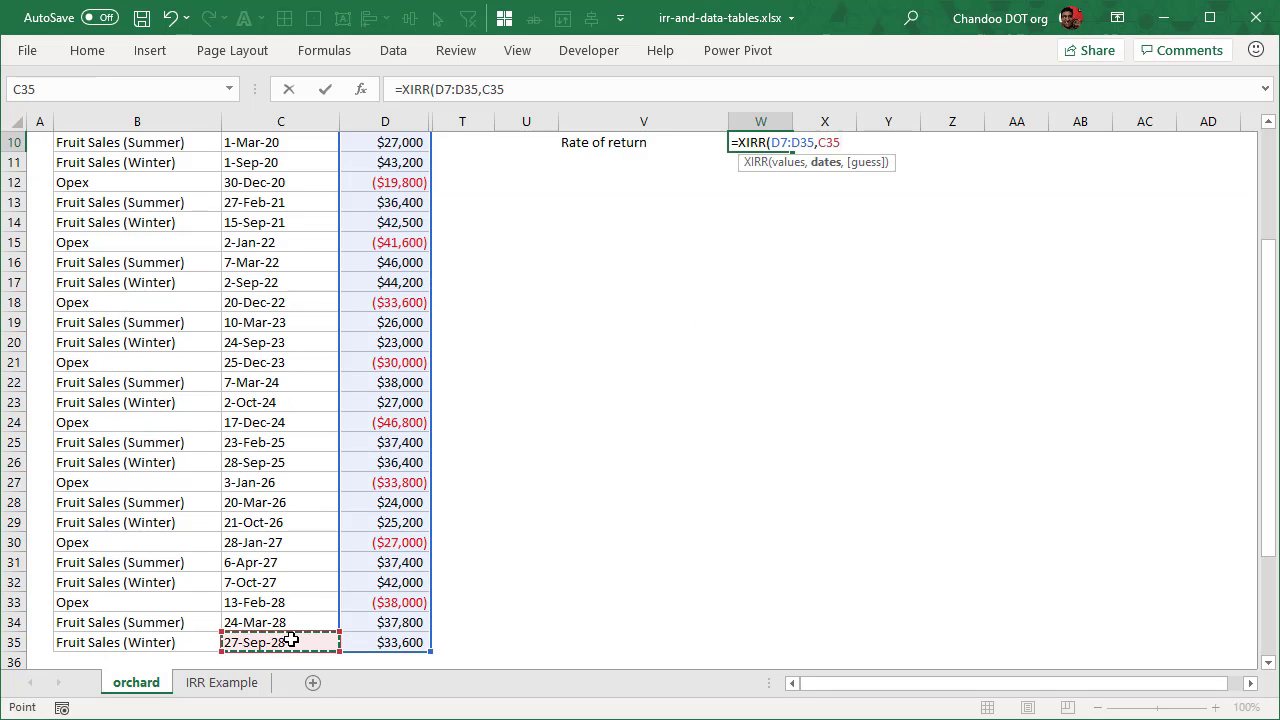
key("ctrl+shift+Up")
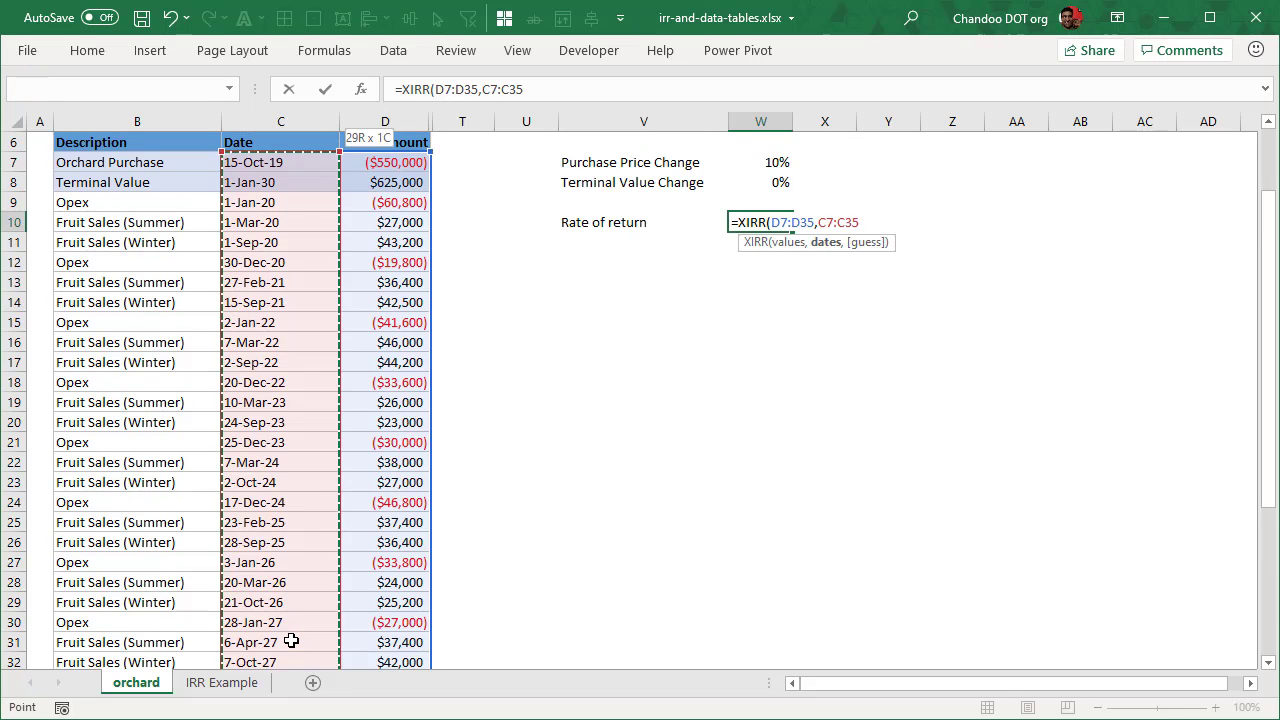
key("Return")
left_click(789, 222)
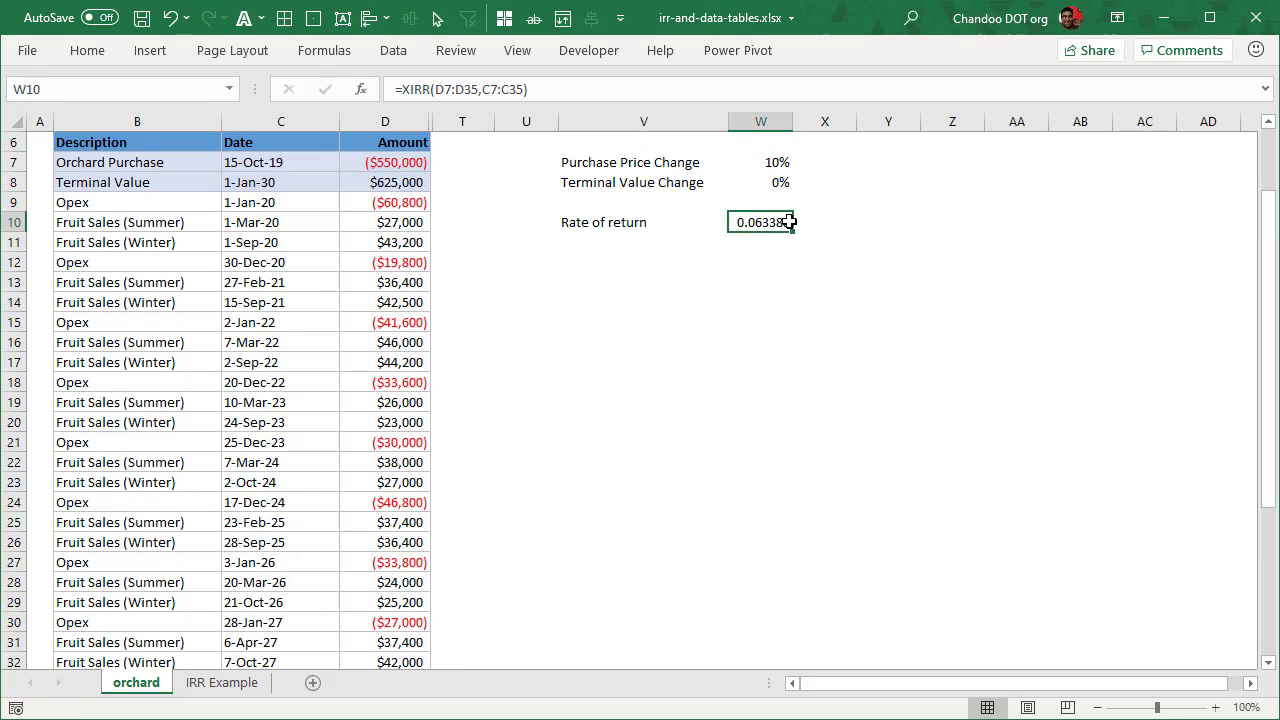
- Format the rate of return as a two-decimal percentage, showing 6.34%
left_click(108, 52)
left_click(554, 119)
left_click(606, 119)
left_click(606, 119)
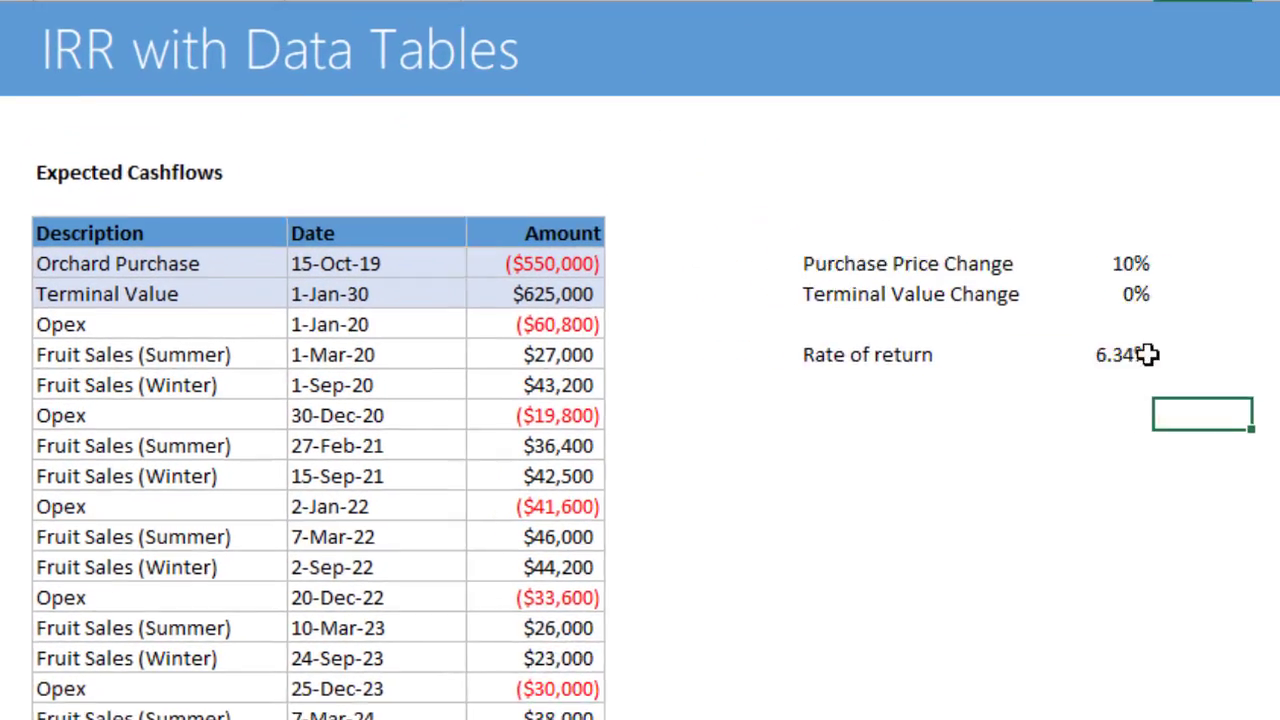
- Set Terminal Value Change to 20% and Purchase Price Change to -10%, giving 10.52%
left_click(1125, 262)
left_click(1205, 355)
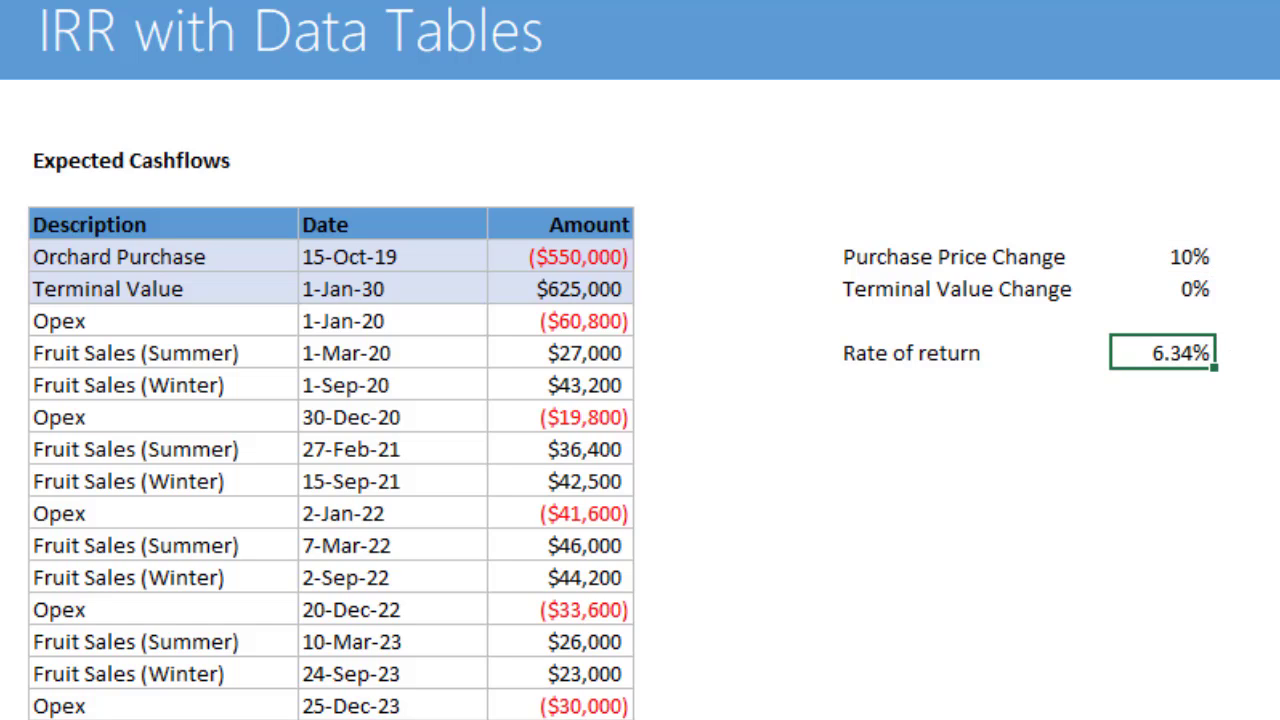
left_click(1163, 289)
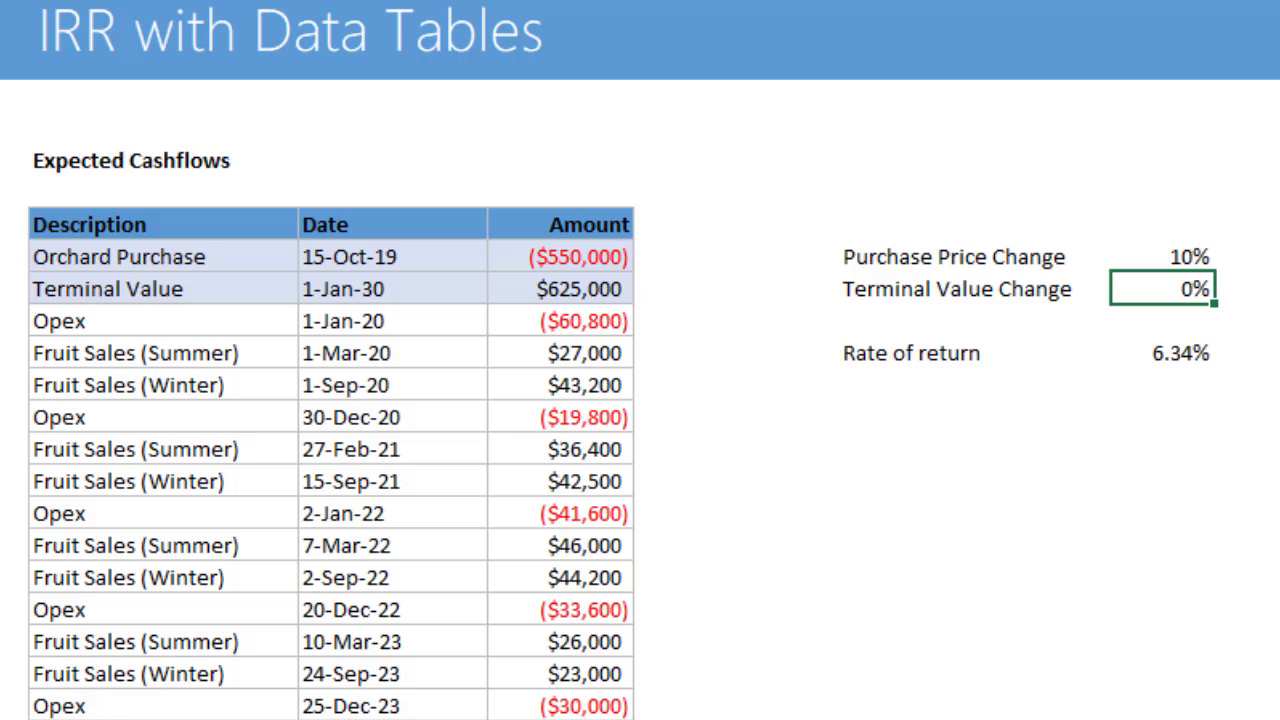
type("20")
key("Return")
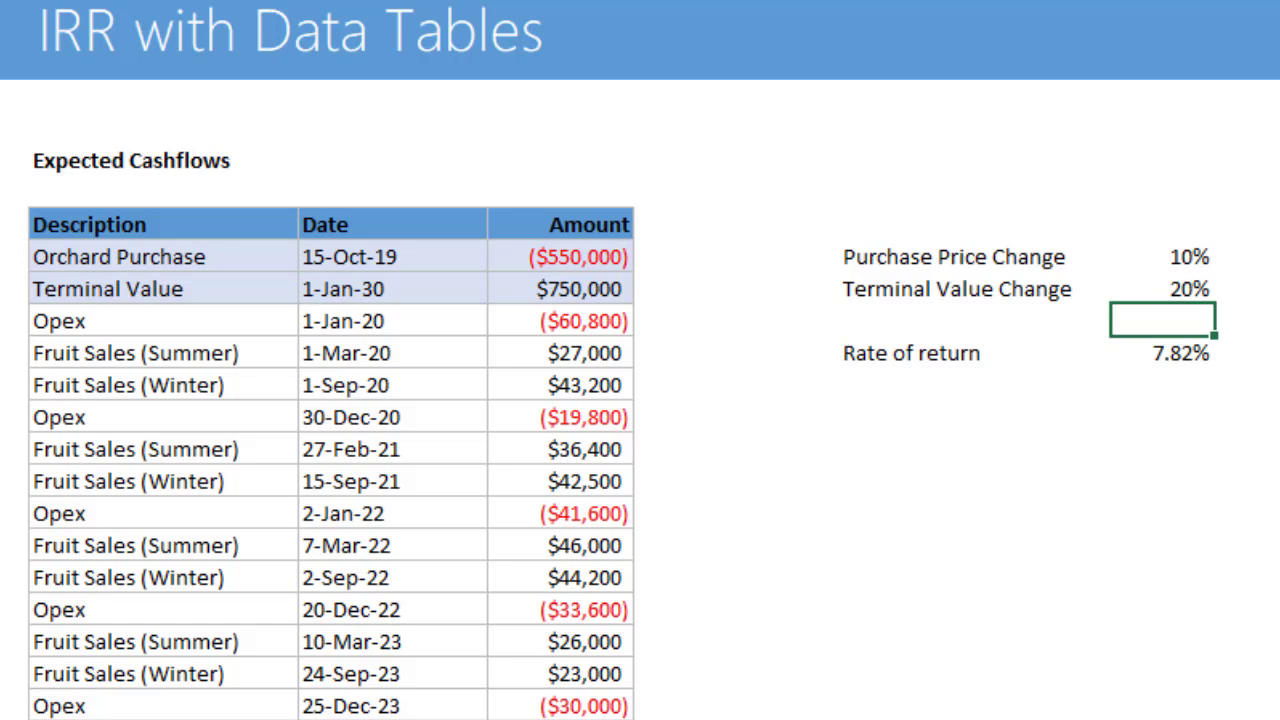
left_click(1163, 289)
left_click(1163, 257)
type("-")
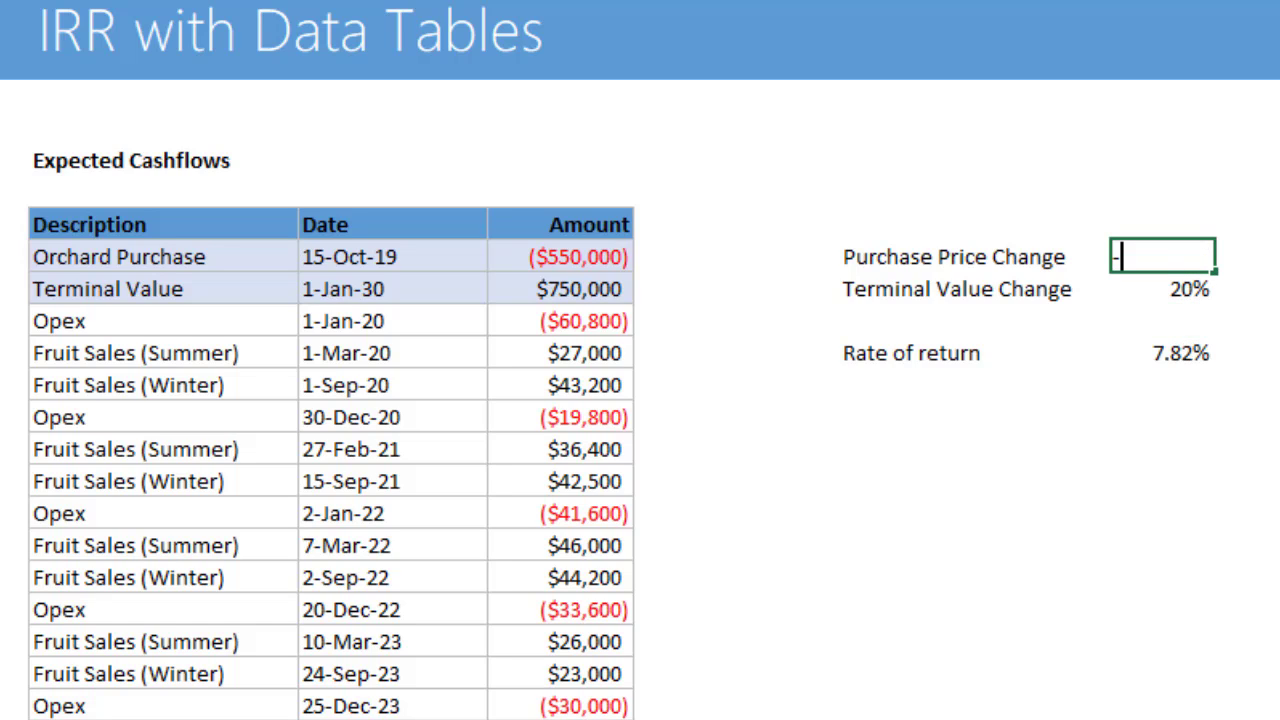
type("10")
key("Return")
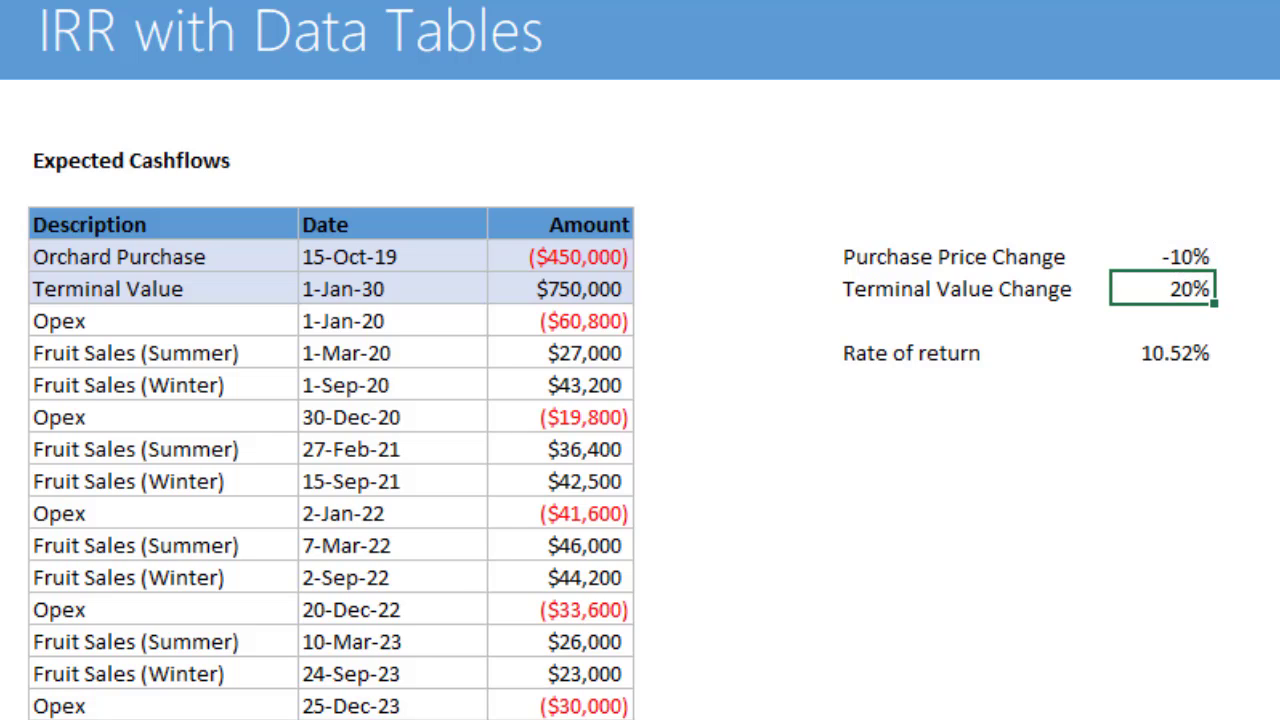
left_click(1166, 352)
left_click_drag(1180, 256, 1206, 284)
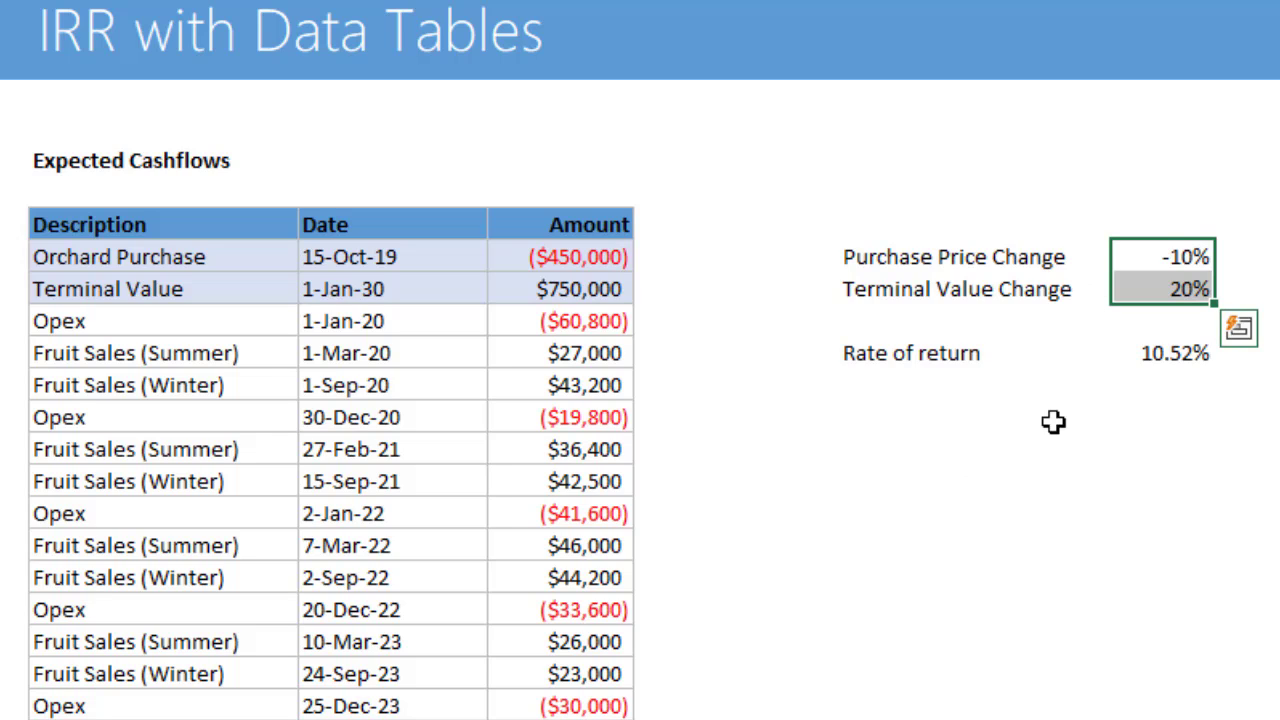
left_click(1176, 362)
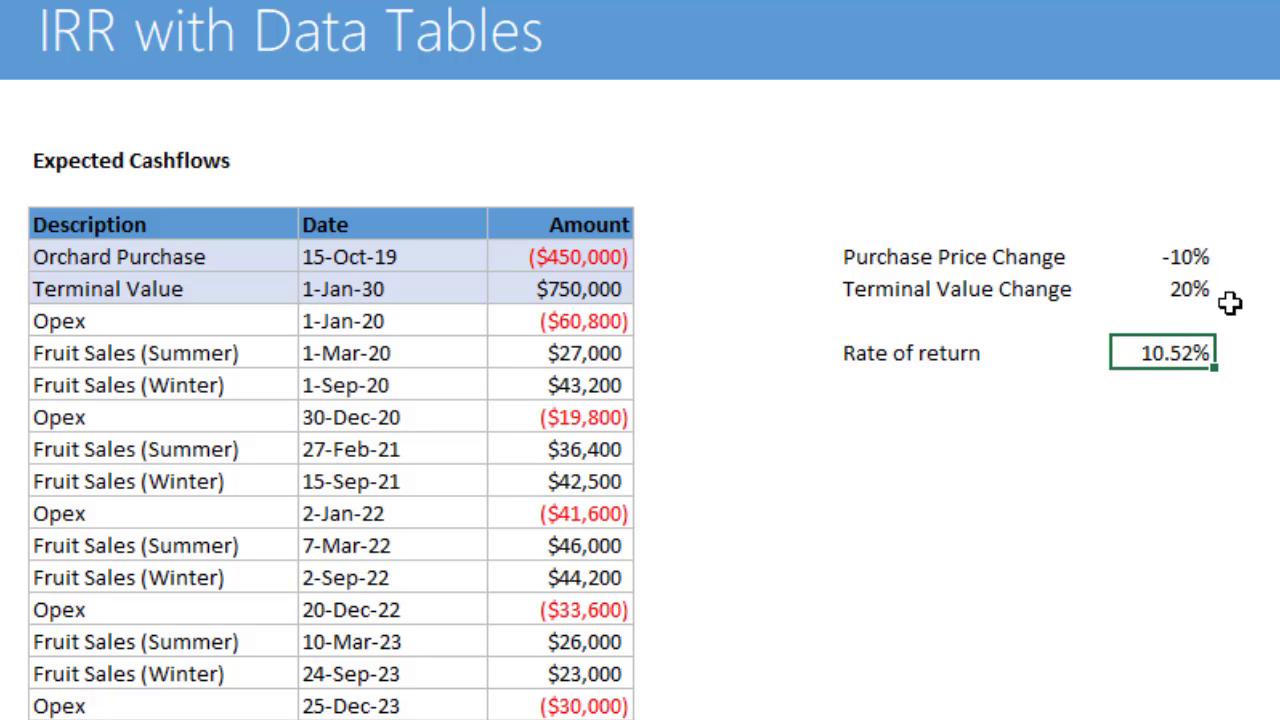
left_click(916, 443)
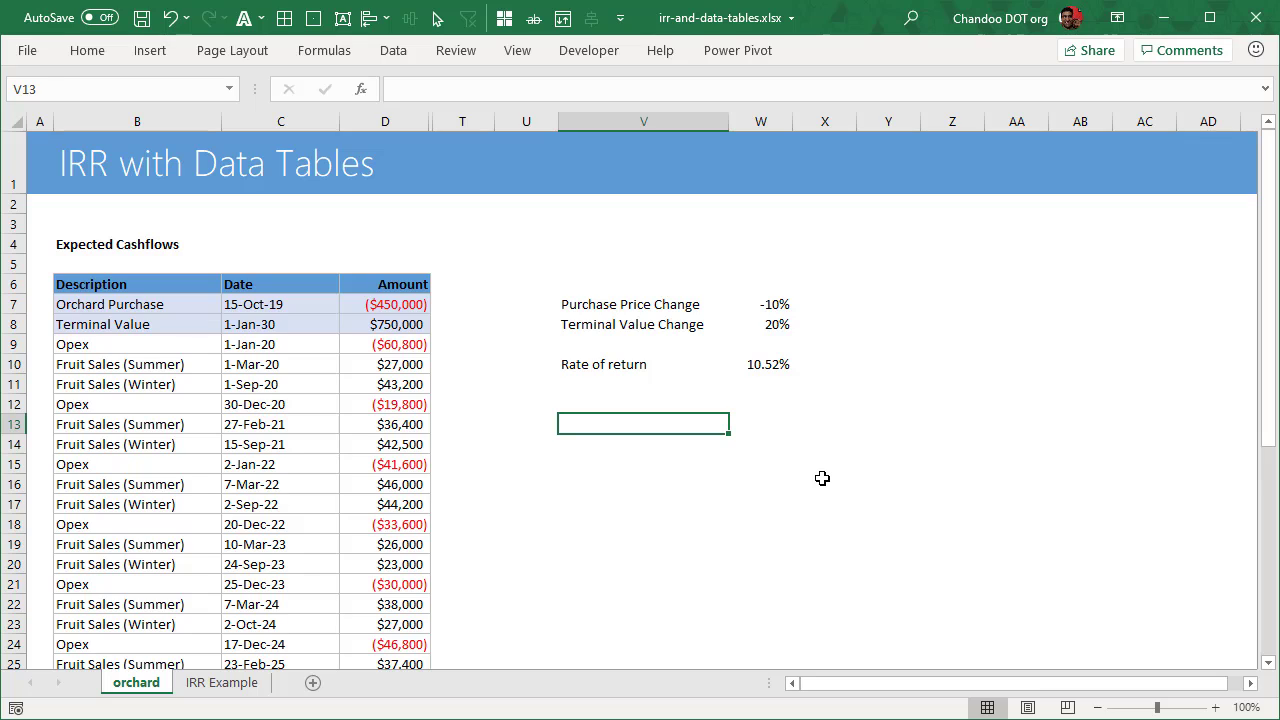
key("Down")
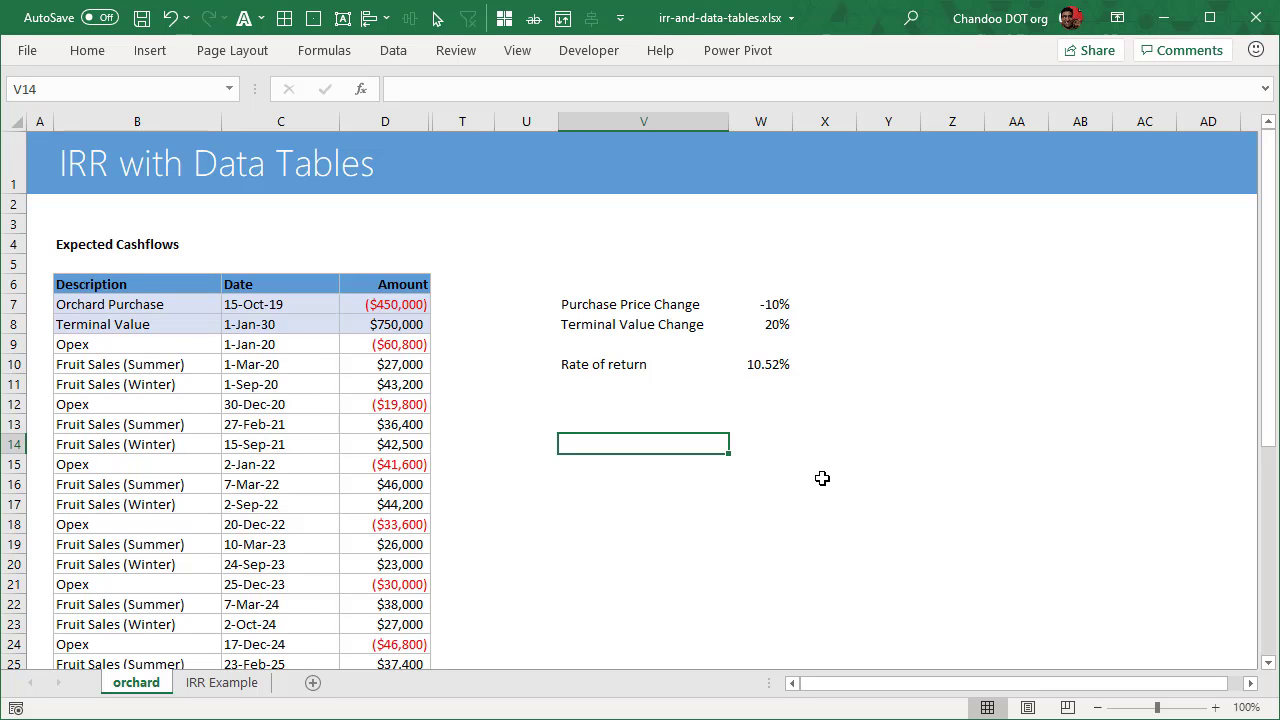
left_click_drag(775, 306, 775, 325)
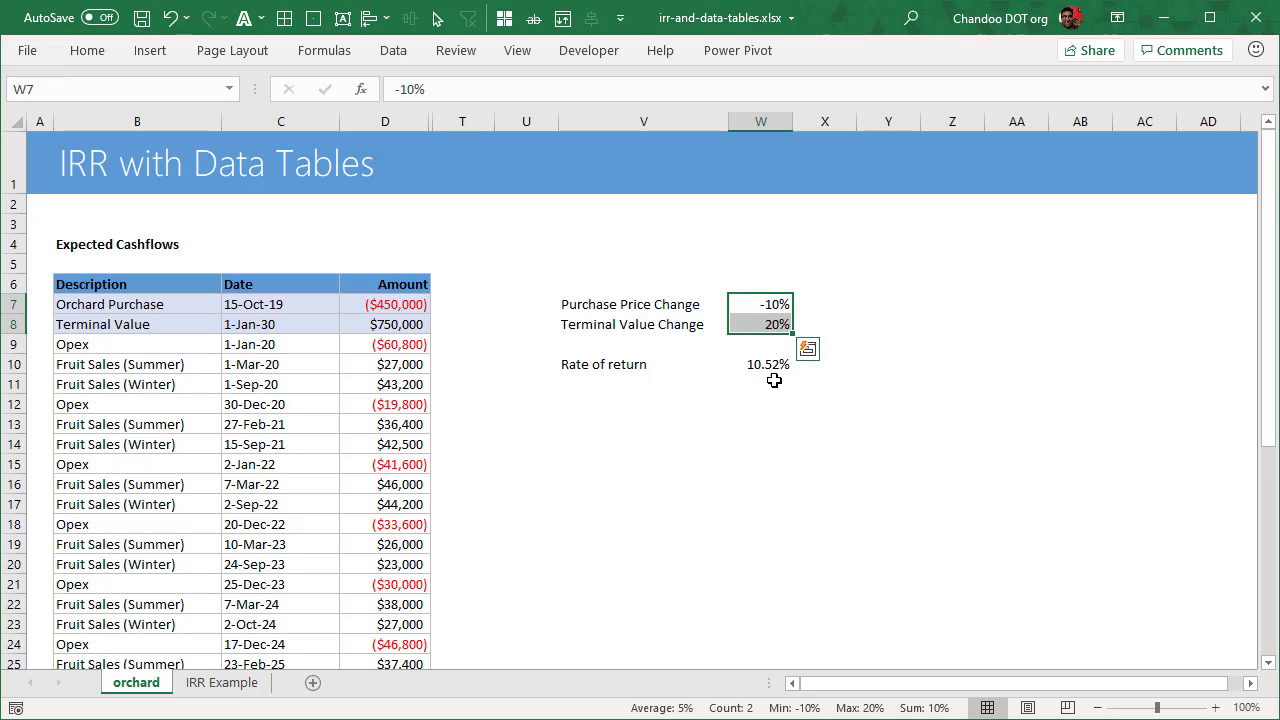
left_click(773, 366)
left_click(604, 444)
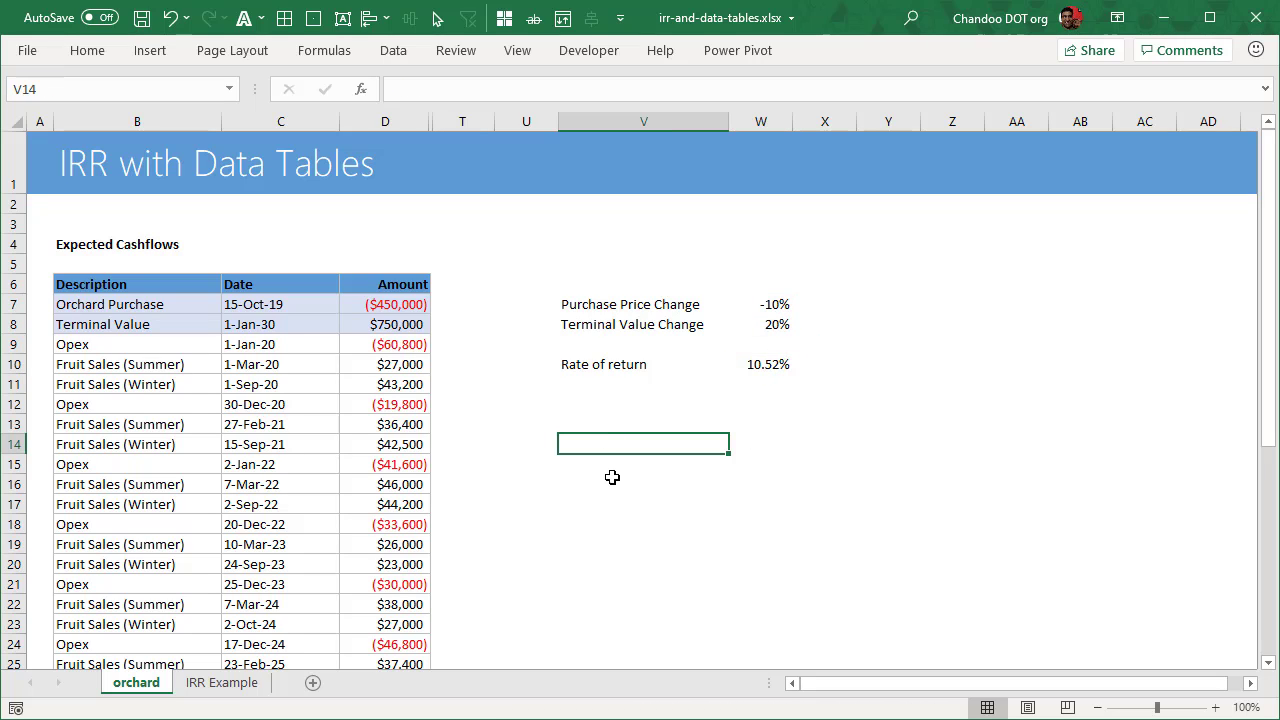
key("Down")
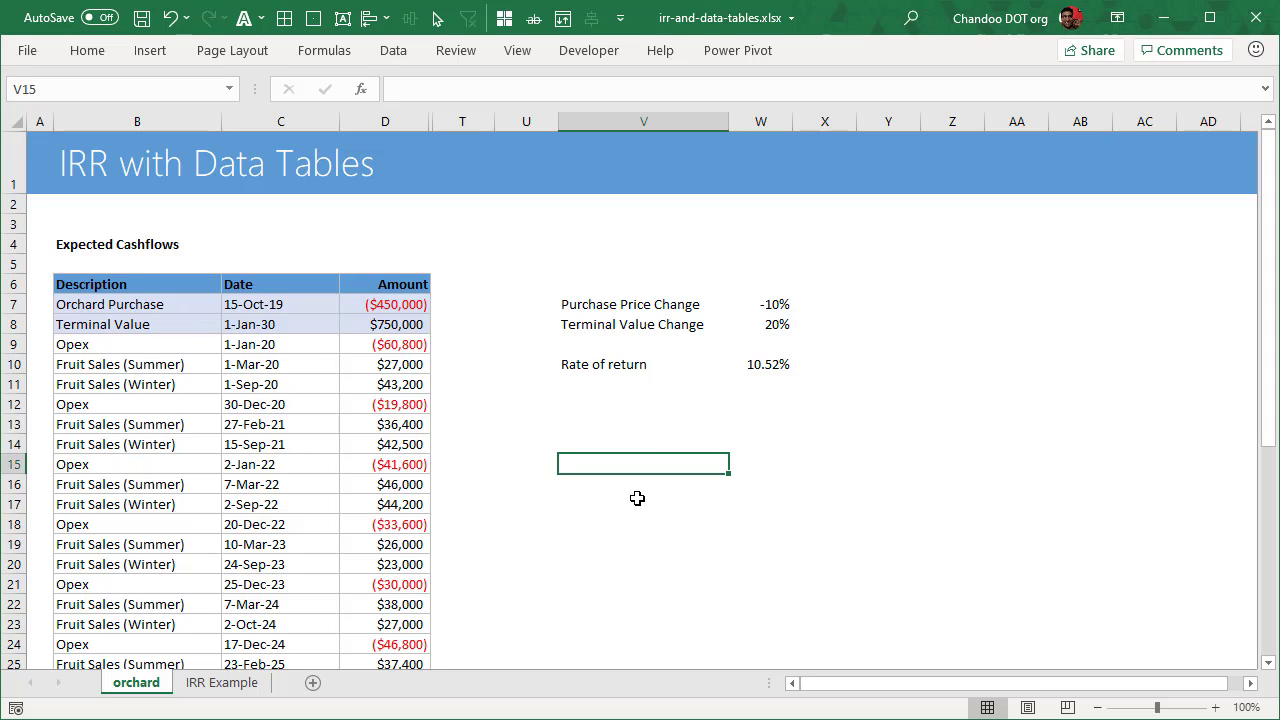
- Add 'Purchase Price change' and 'Terminal value change' labels for the data table grid
type("P")
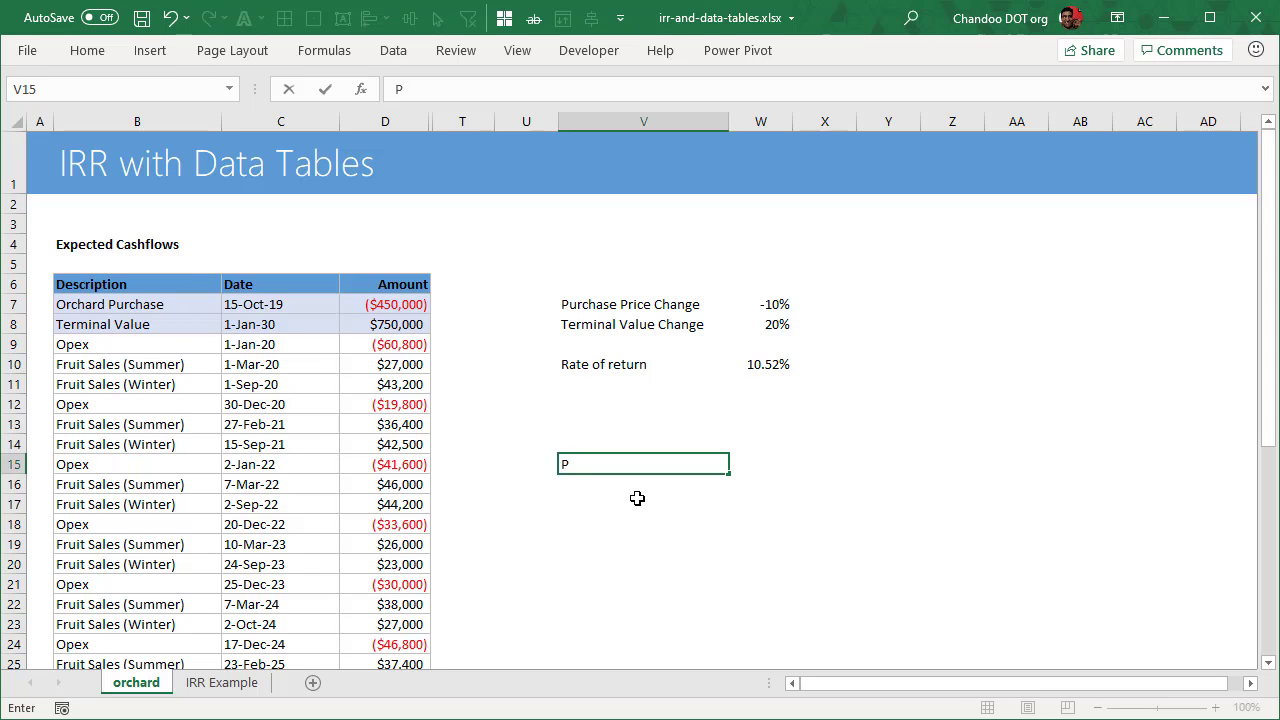
type("urchase Price change")
key("Tab")
key("Up")
type("T")
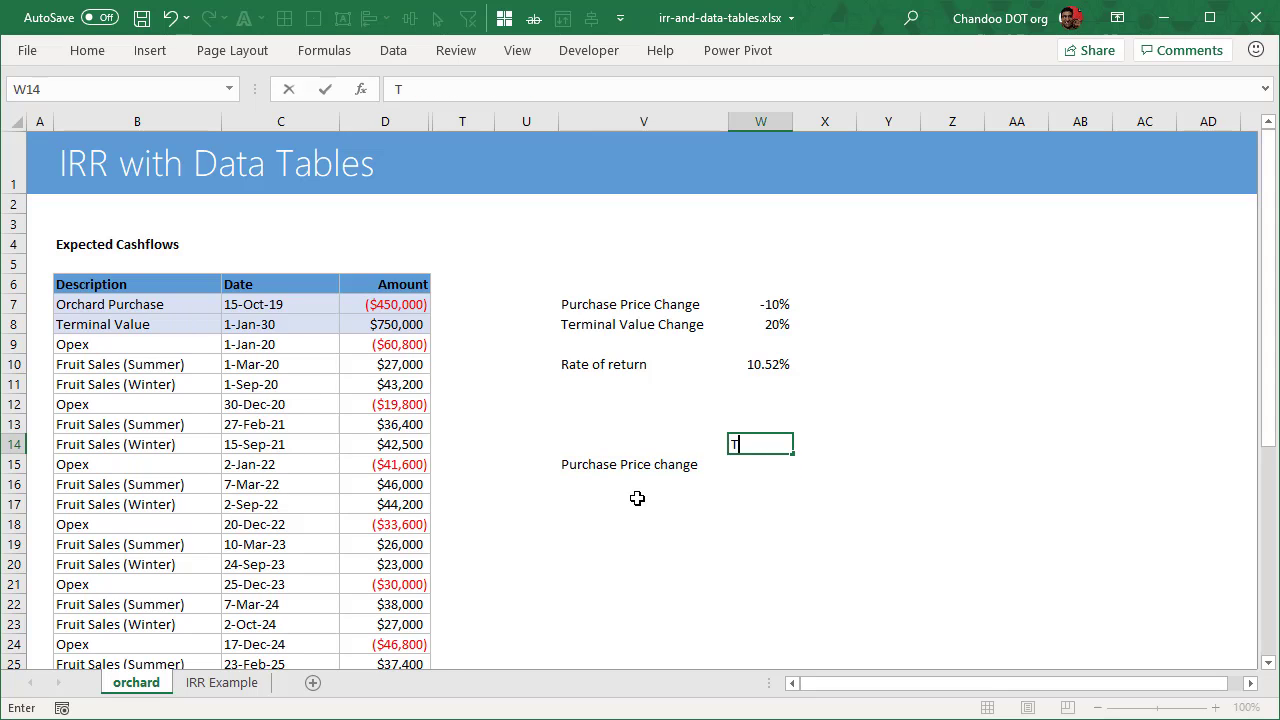
type("erminal value change")
key("Return")
- Fill V16:V24 with purchase price changes from -10% to 10% in 2.5% steps
key("Down")
key("Left")
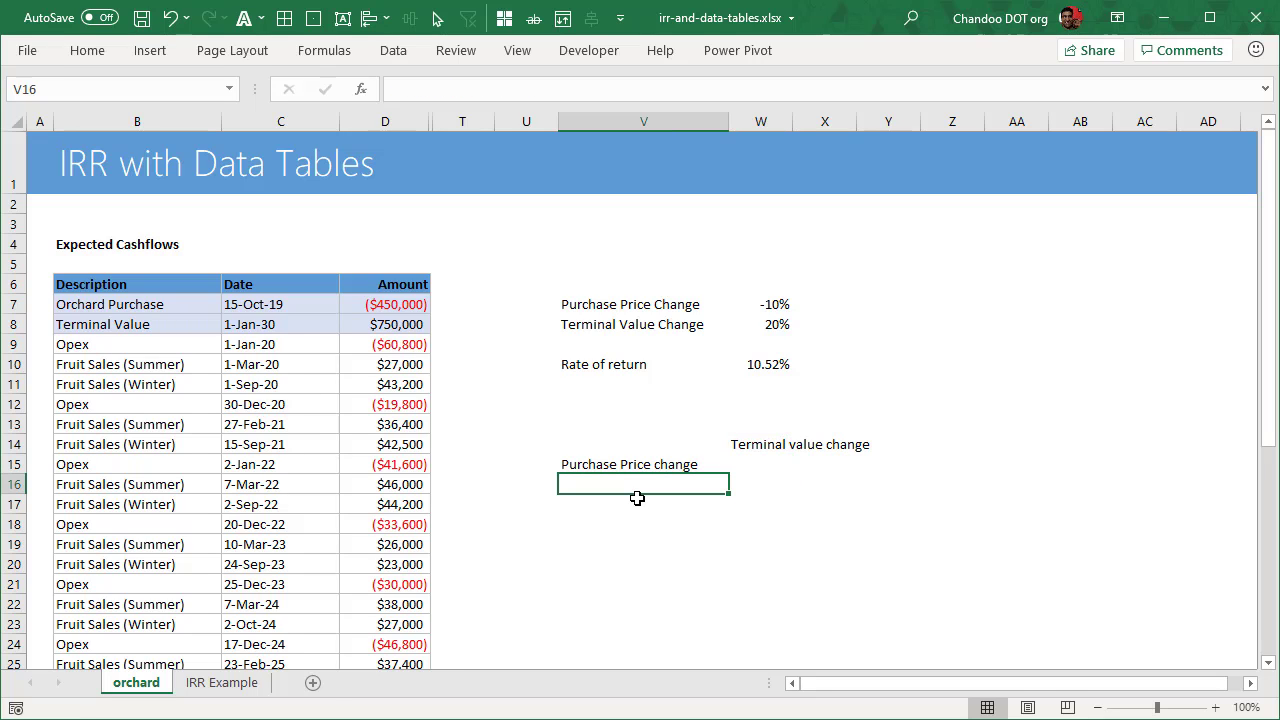
type("-")
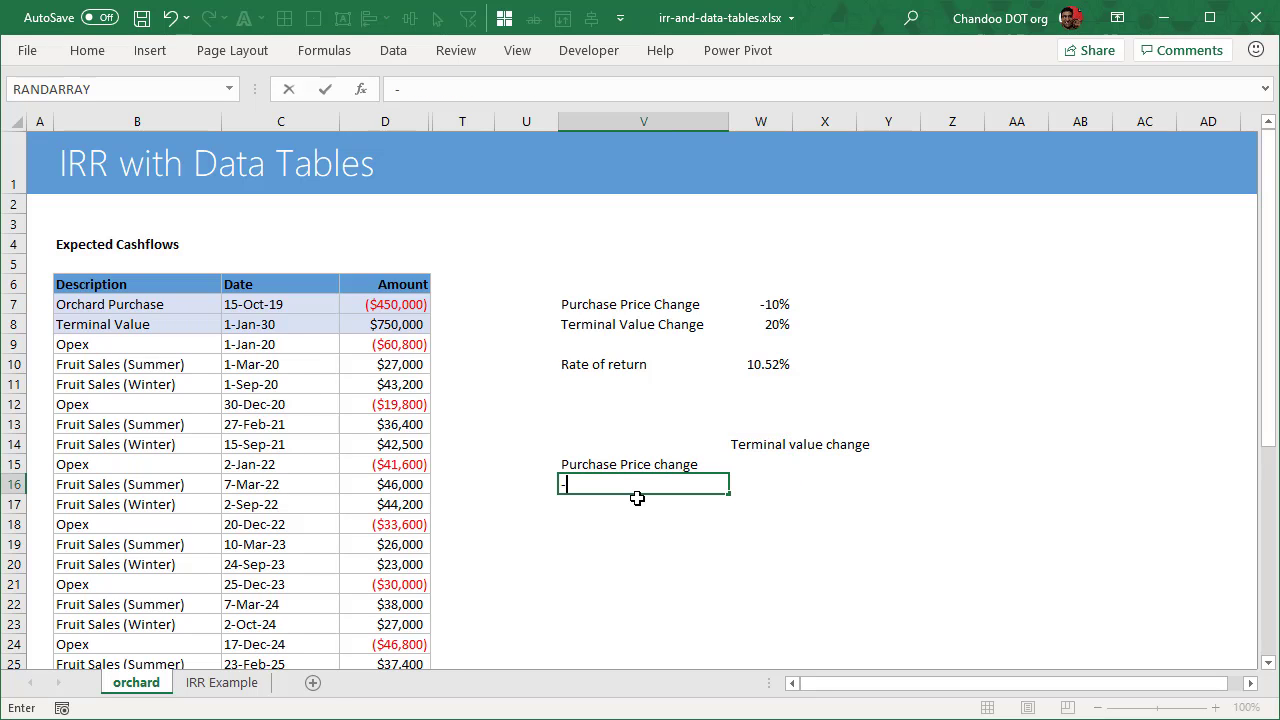
type("10%")
key("Return")
type("-7.")
key("Up")
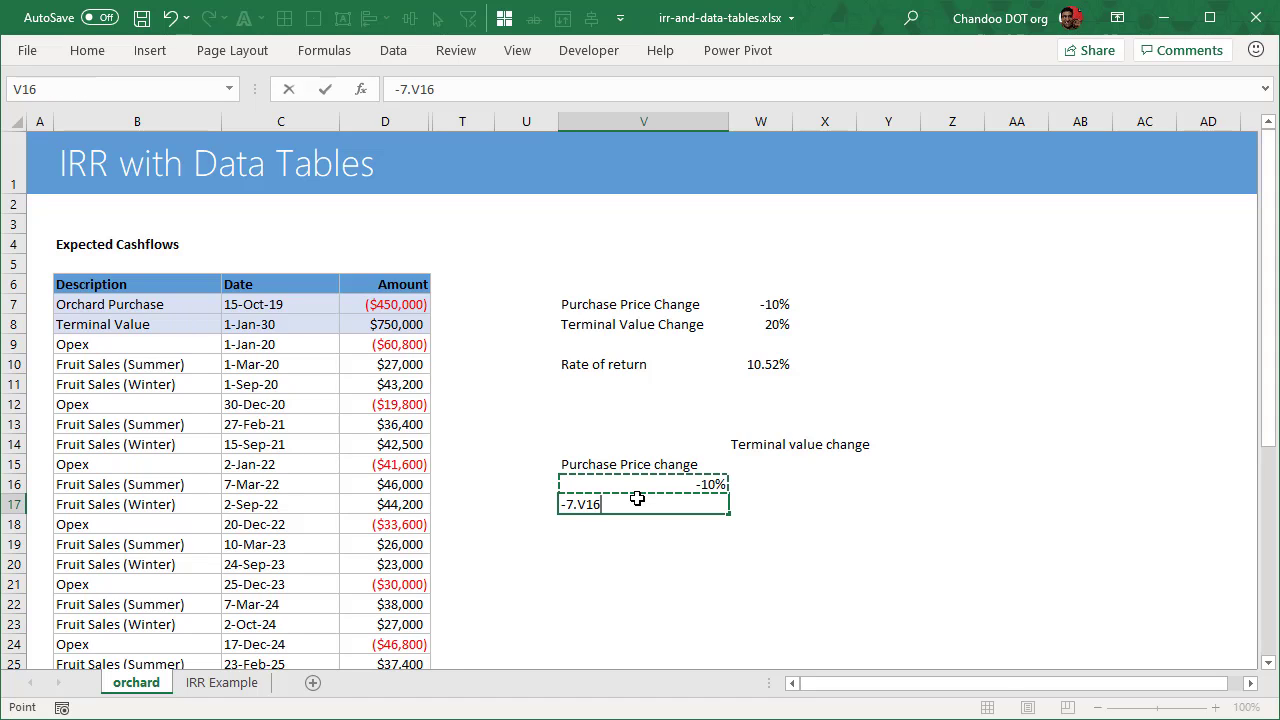
key("BackSpace")
key("BackSpace")
key("BackSpace")
type("5%")
key("Return")
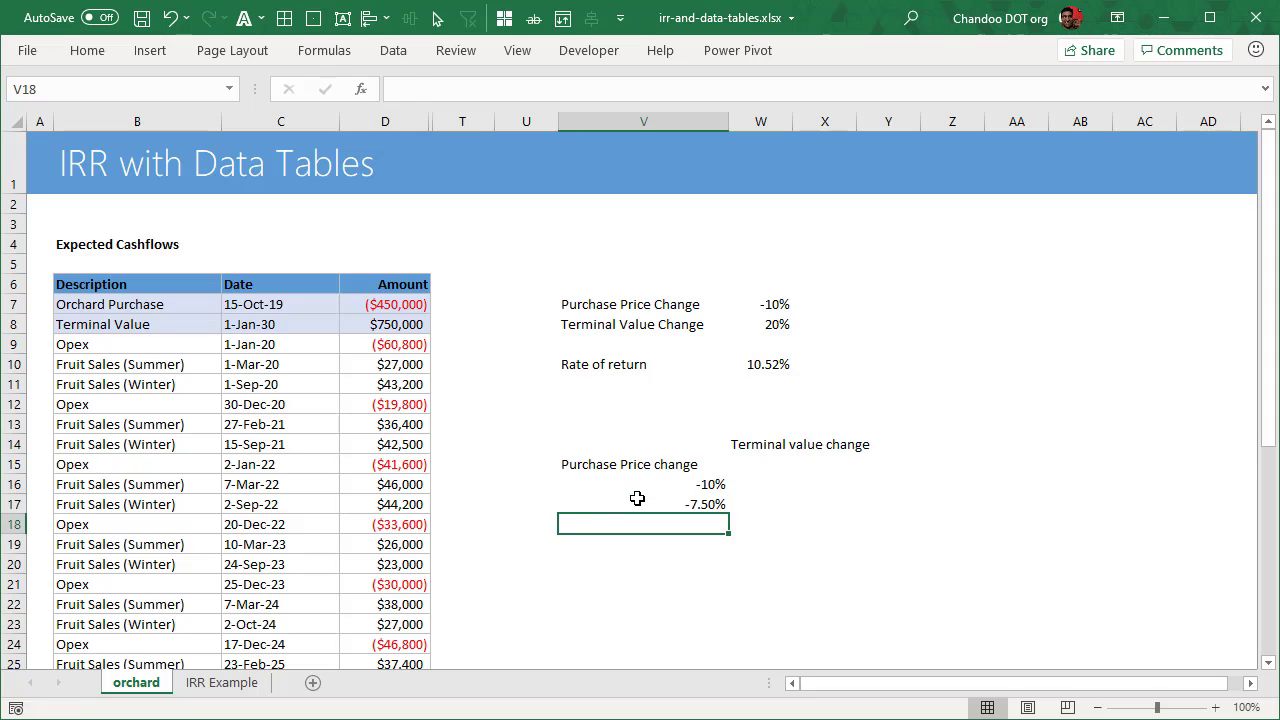
left_click_drag(688, 481, 700, 662)
left_click_drag(702, 478, 700, 648)
left_click(770, 465)
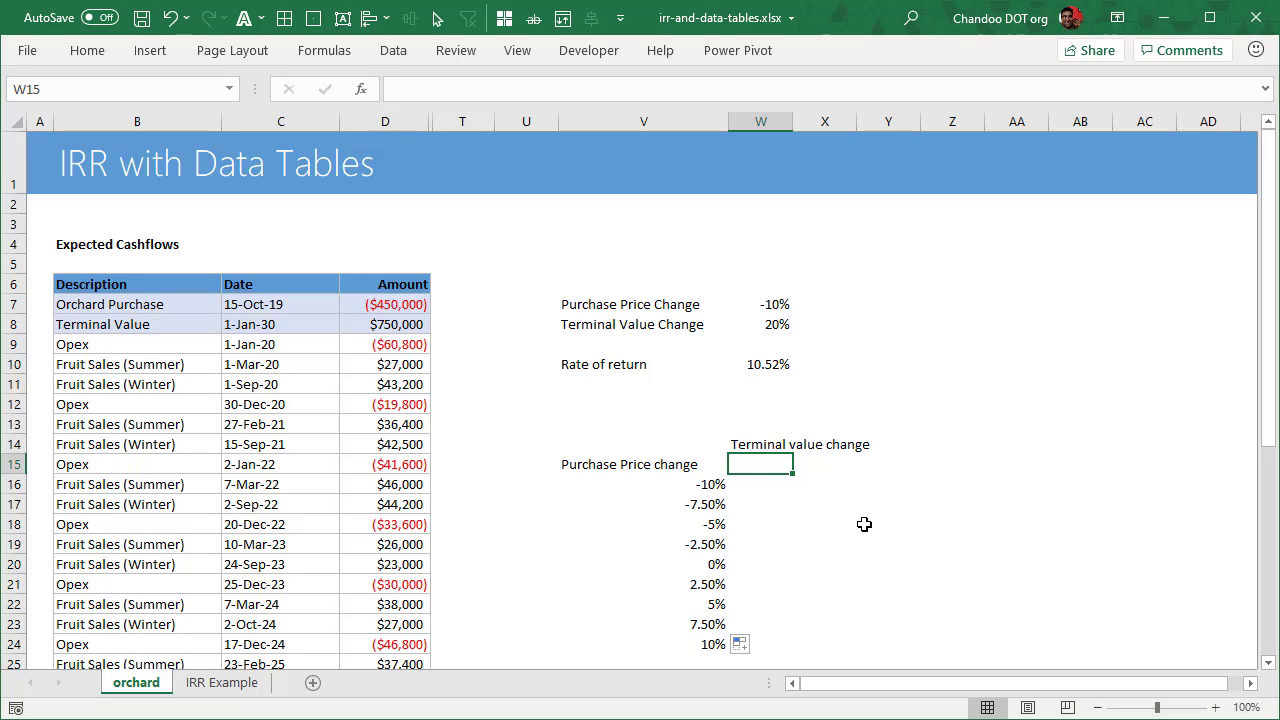
- Enter -20% and -15% in W15:X15 and fill right to 25% in AF15
type("-20")
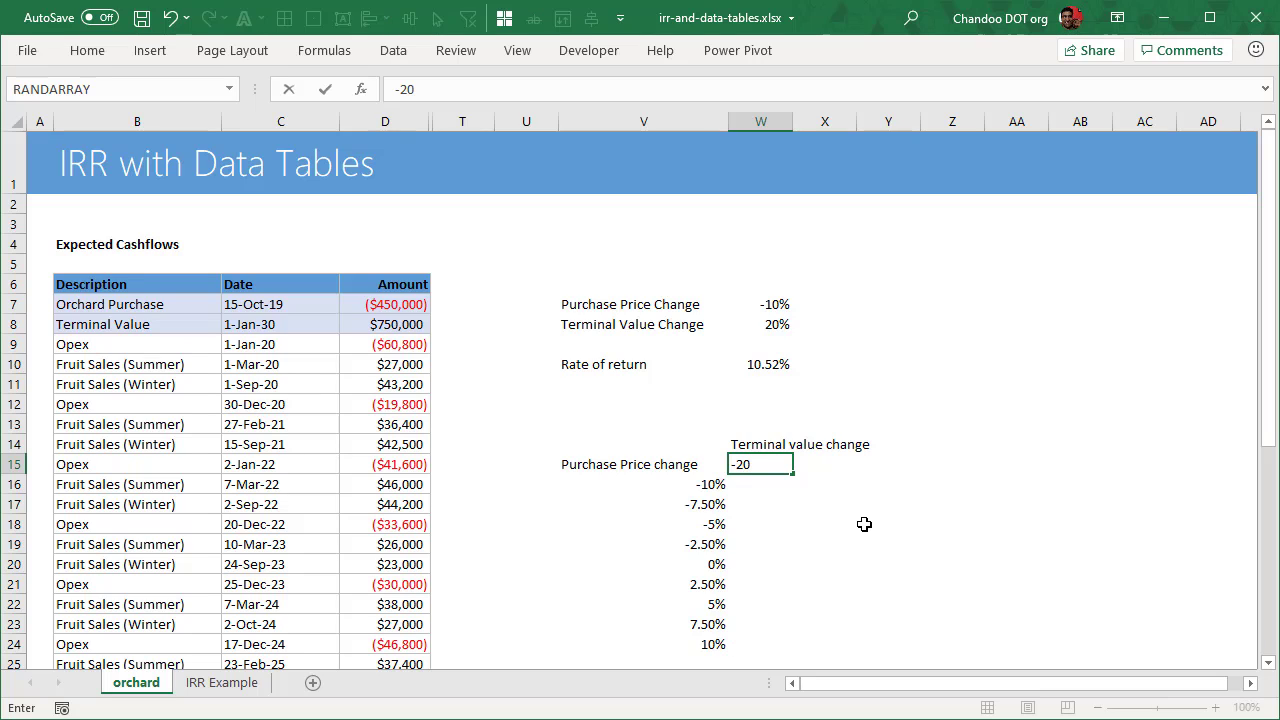
key("Tab")
type("-1")
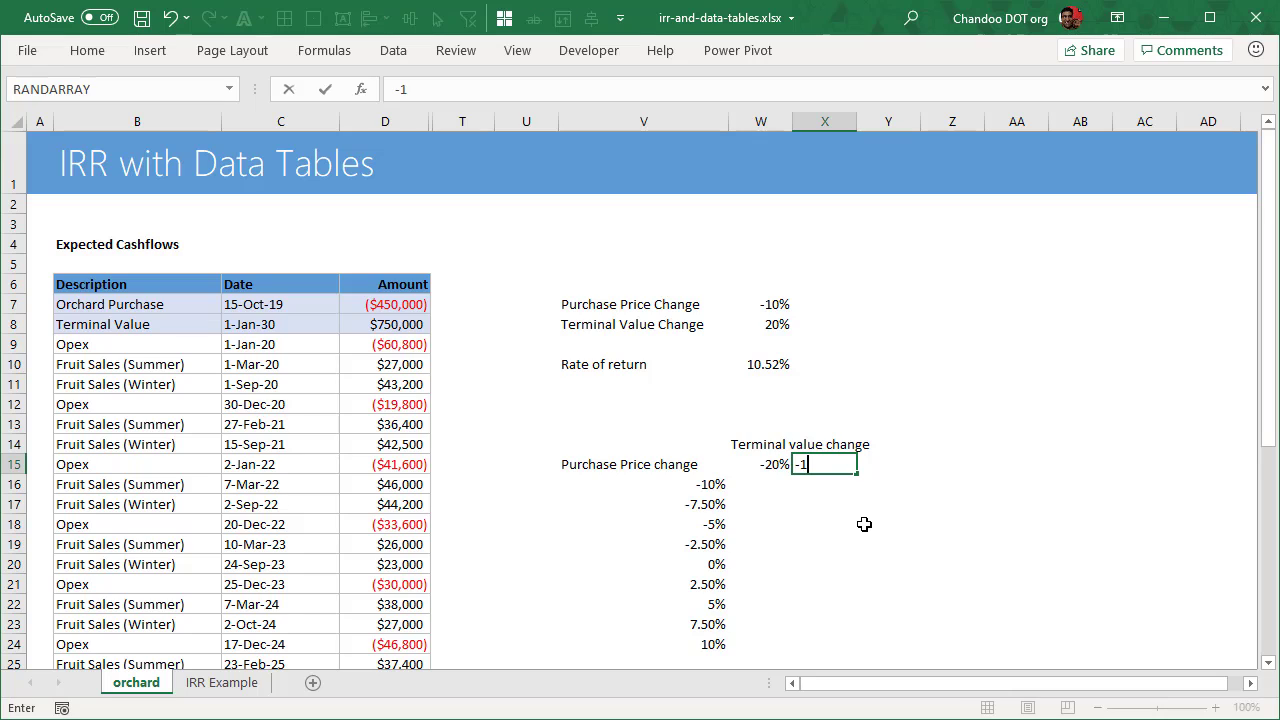
type("5")
key("ctrl+Return")
left_click_drag(768, 468, 940, 480)
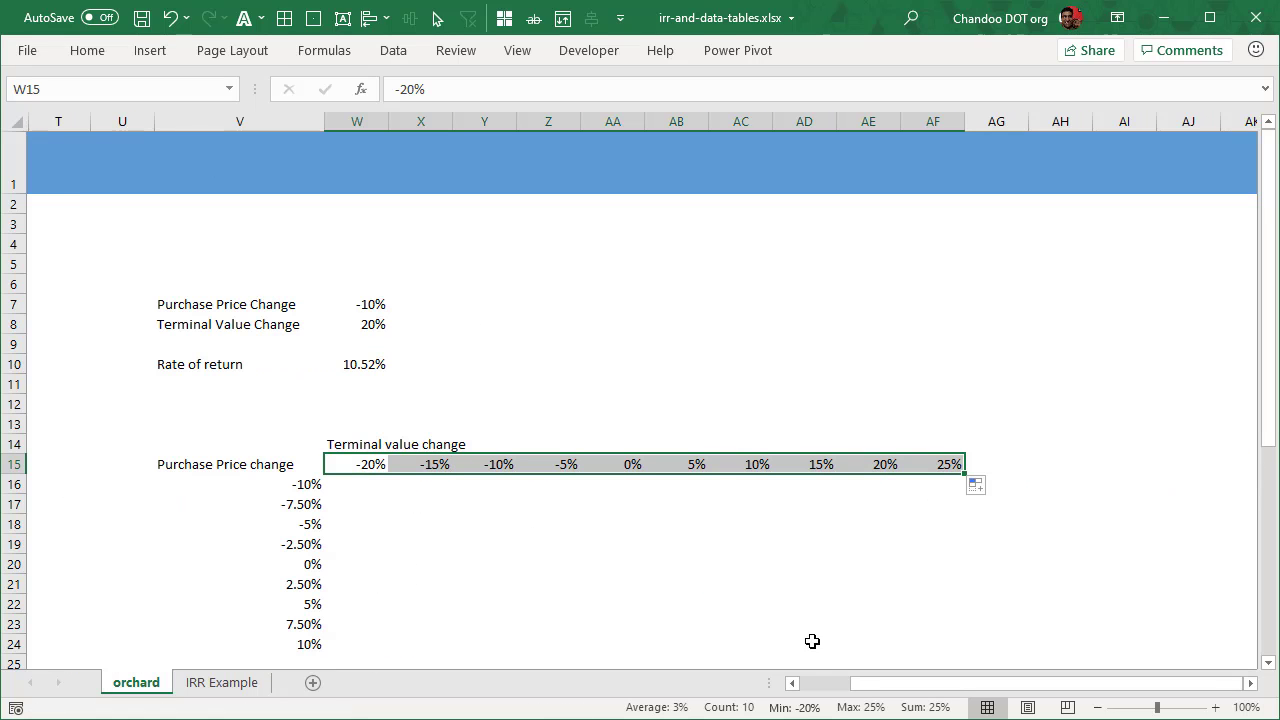
left_click_drag(829, 686, 812, 686)
- Move the Purchase Price change label out of V15 into U16
left_click(496, 464)
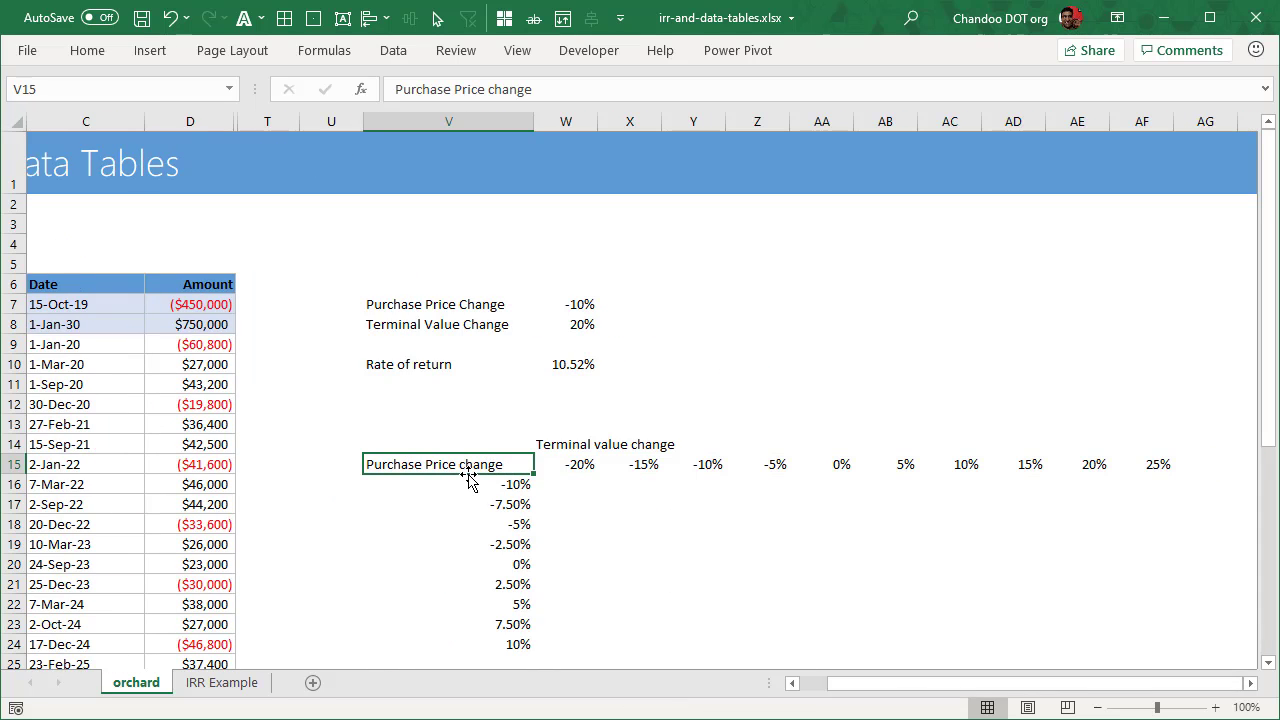
left_click_drag(470, 482, 356, 500)
left_click(372, 528)
- Apply All Borders to the data-table block V15:AF24
left_click(425, 457)
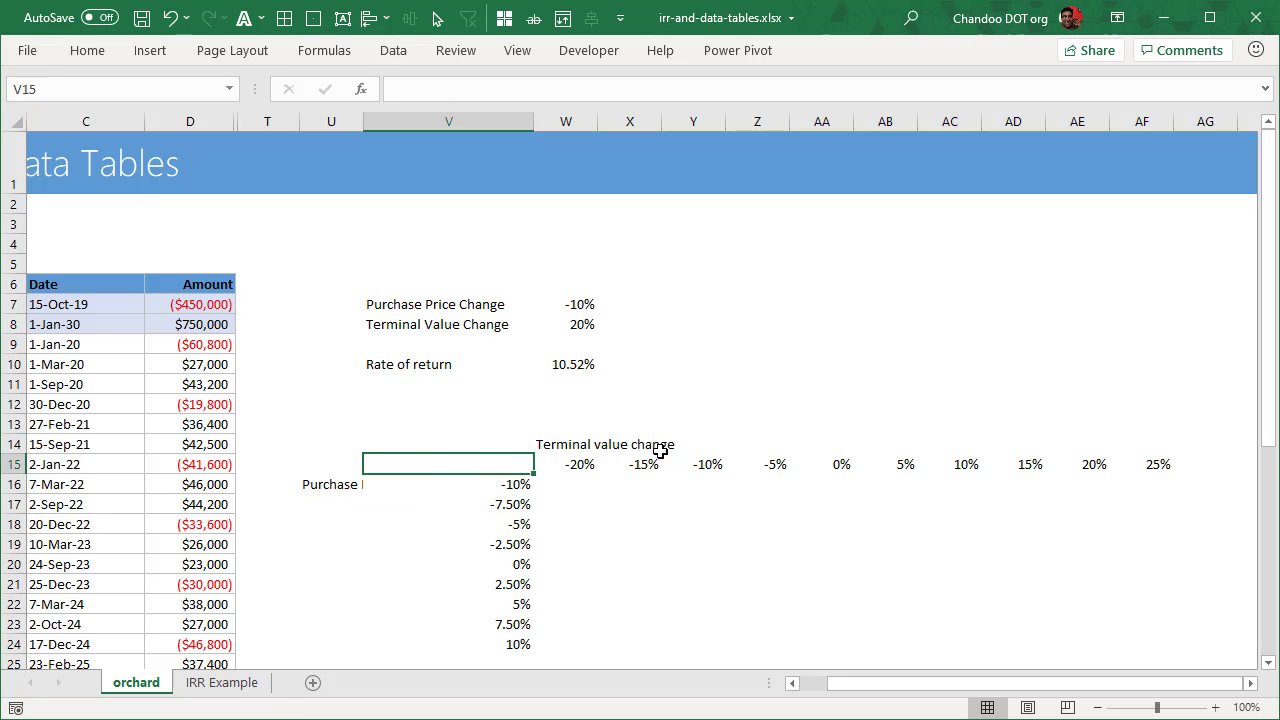
left_click_drag(522, 482, 510, 642)
left_click(482, 463)
left_click_drag(783, 620, 1132, 637)
left_click(284, 18)
left_click(560, 543)
- Enter =W10 in V15 so the corner shows the 10.52% rate of return
left_click(511, 460)
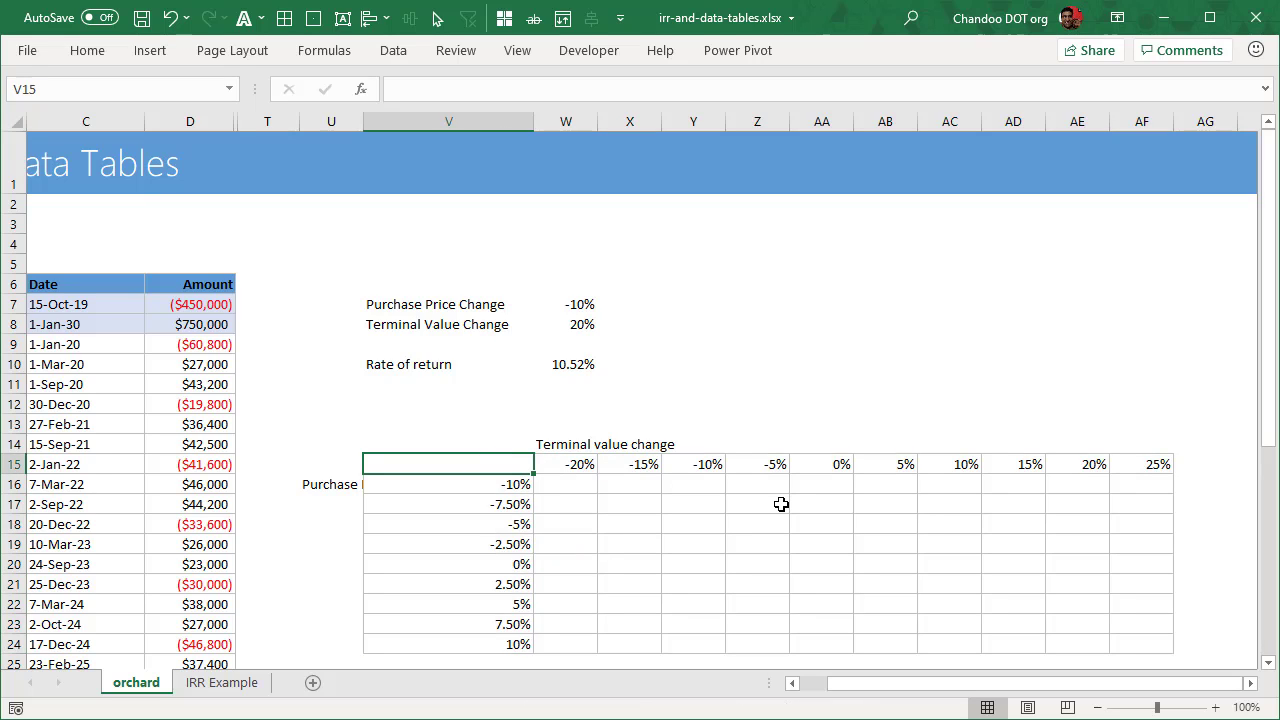
type("=")
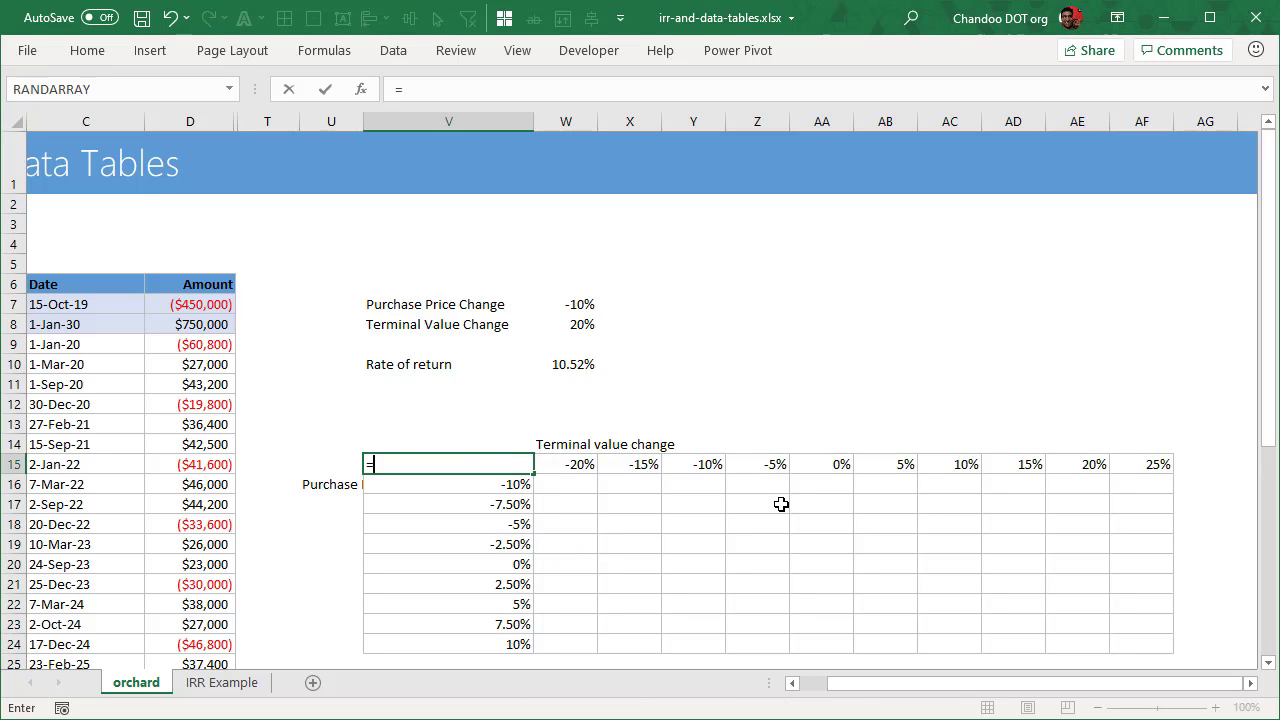
left_click(560, 365)
key("Return")
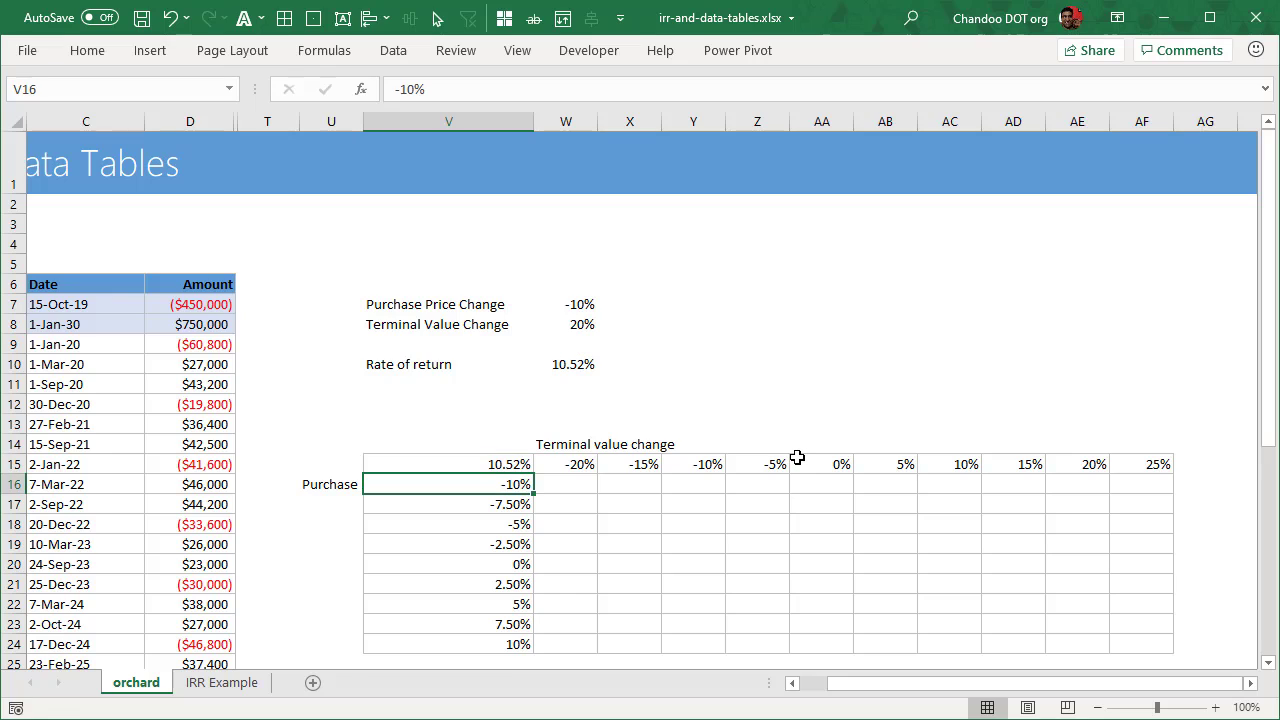
key("Up")
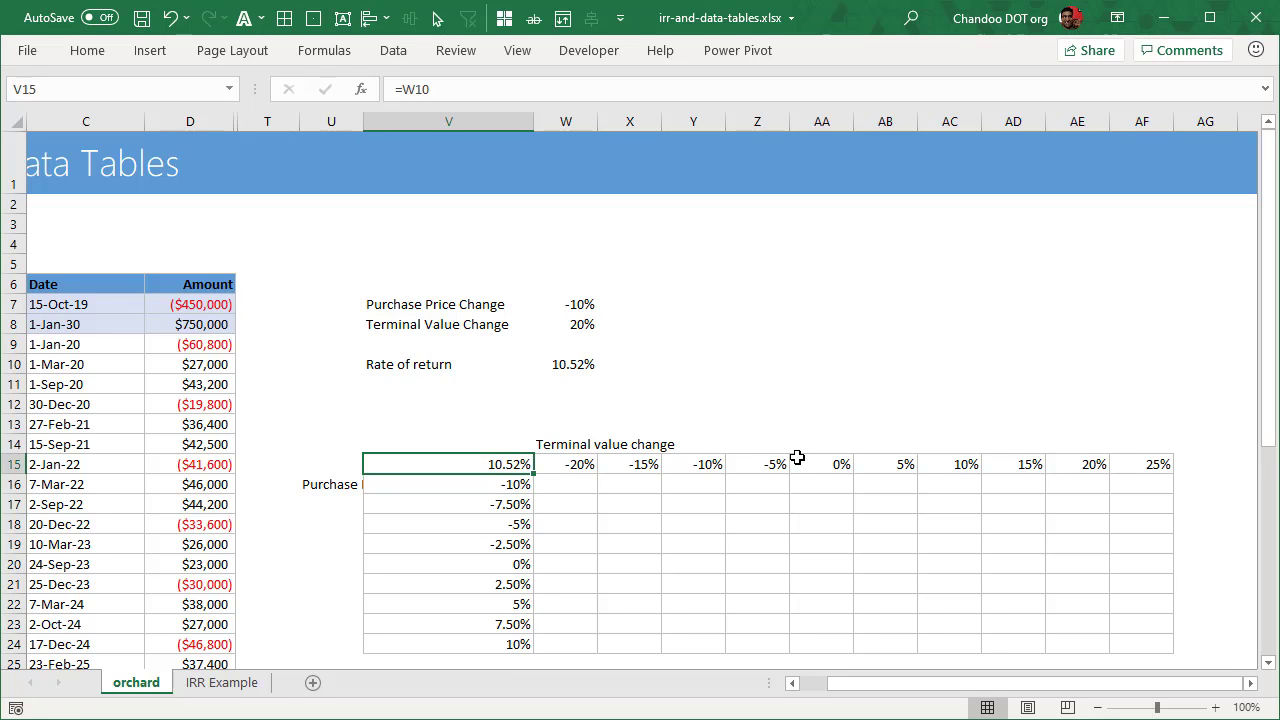
- Give the corner cell V15 a light grey fill and bold text
left_click(584, 370)
left_click(503, 462)
left_click(87, 50)
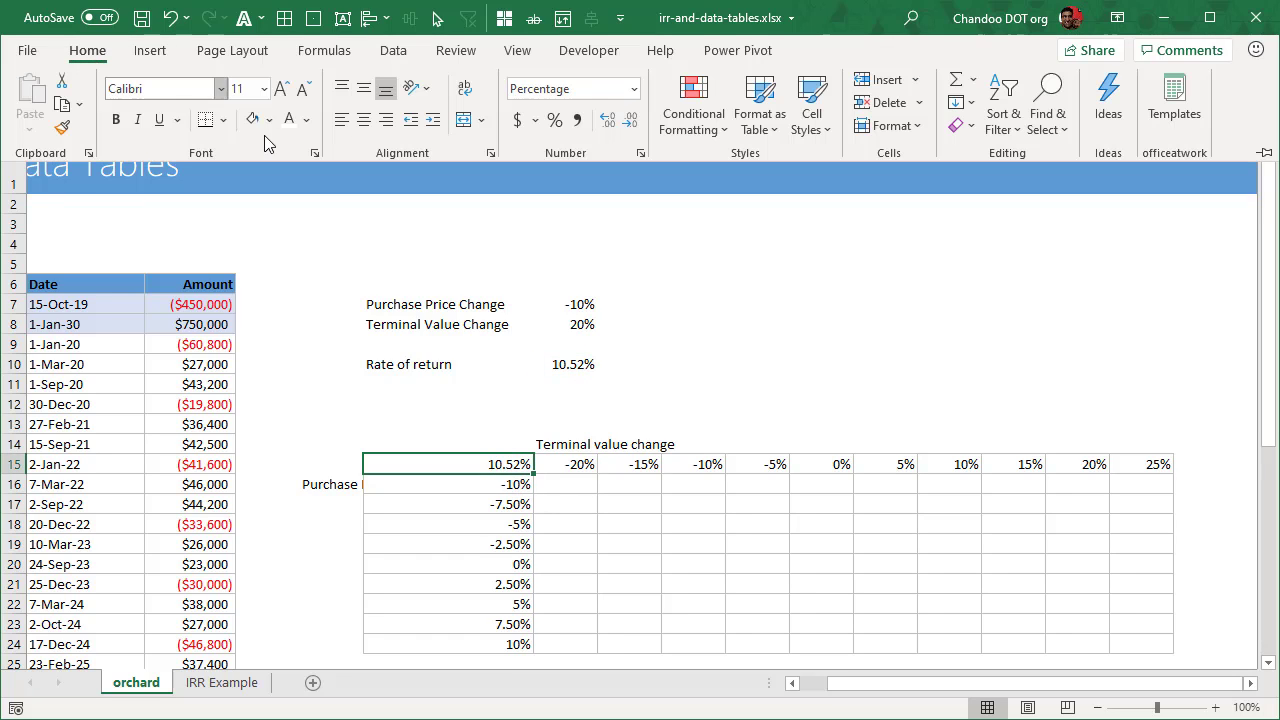
left_click(252, 120)
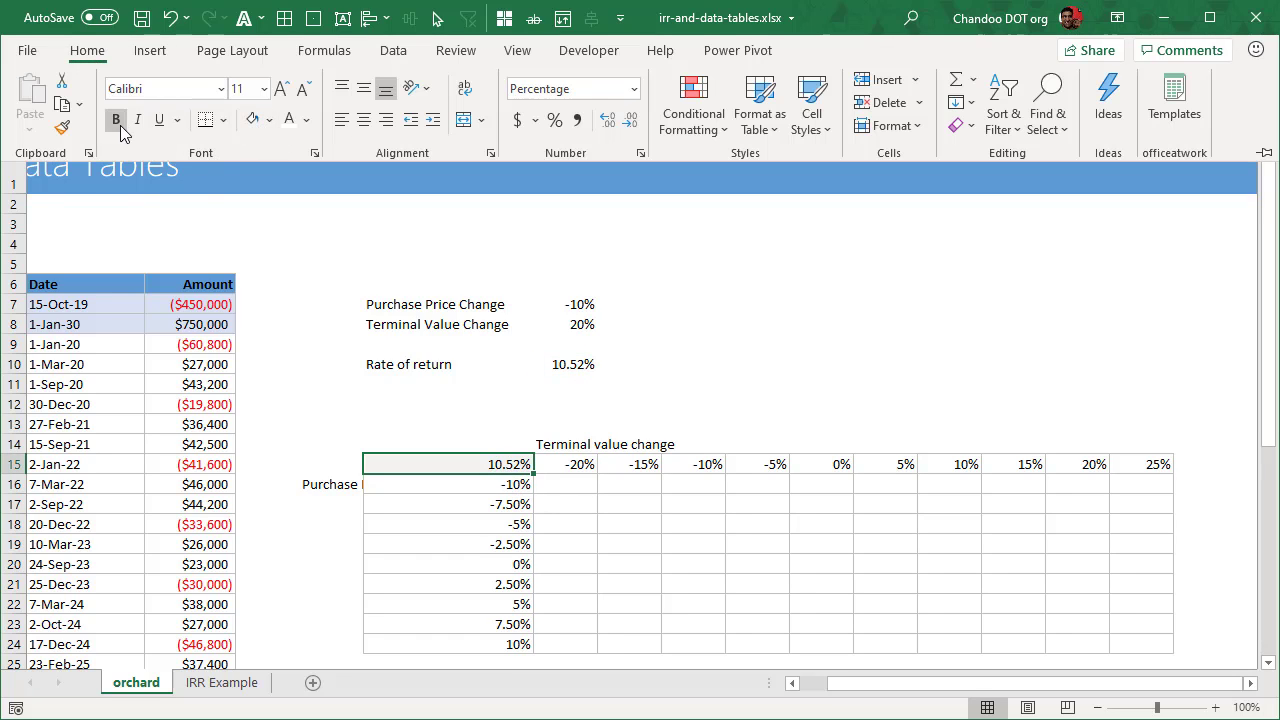
left_click(116, 119)
- Review the empty results area W16:AF24 next to the corner cell
left_click(575, 488)
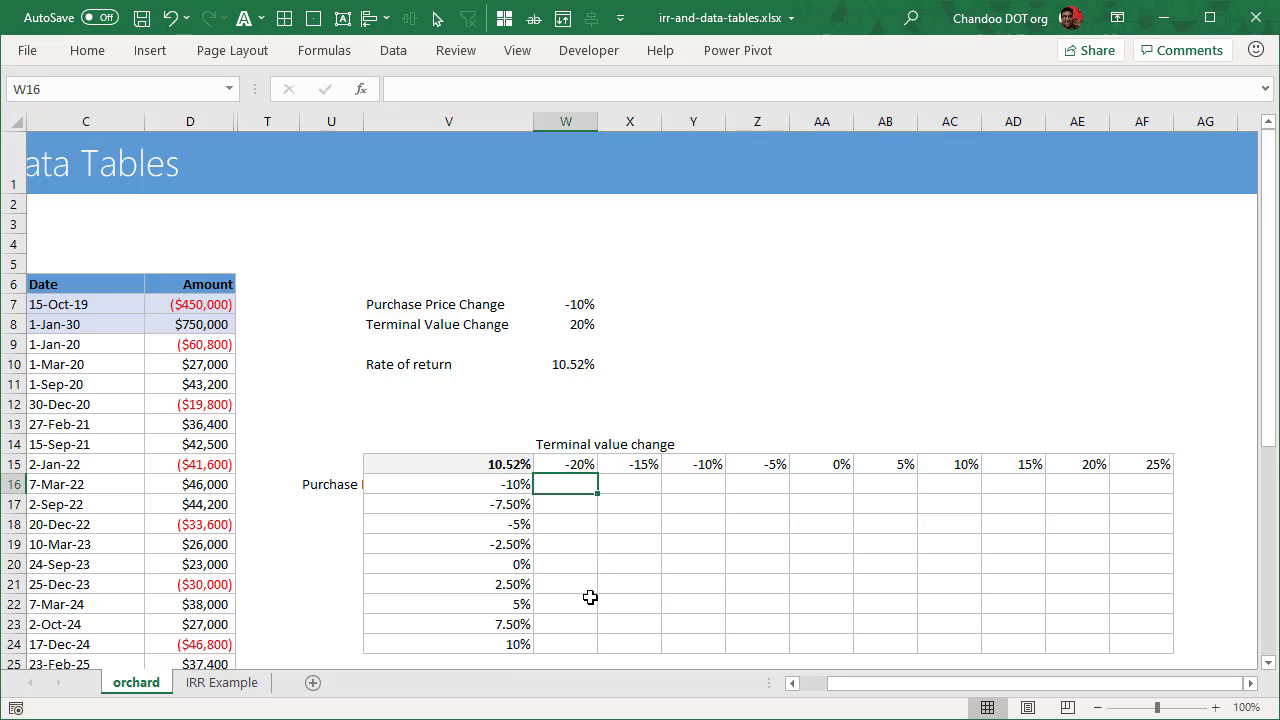
left_click(492, 468)
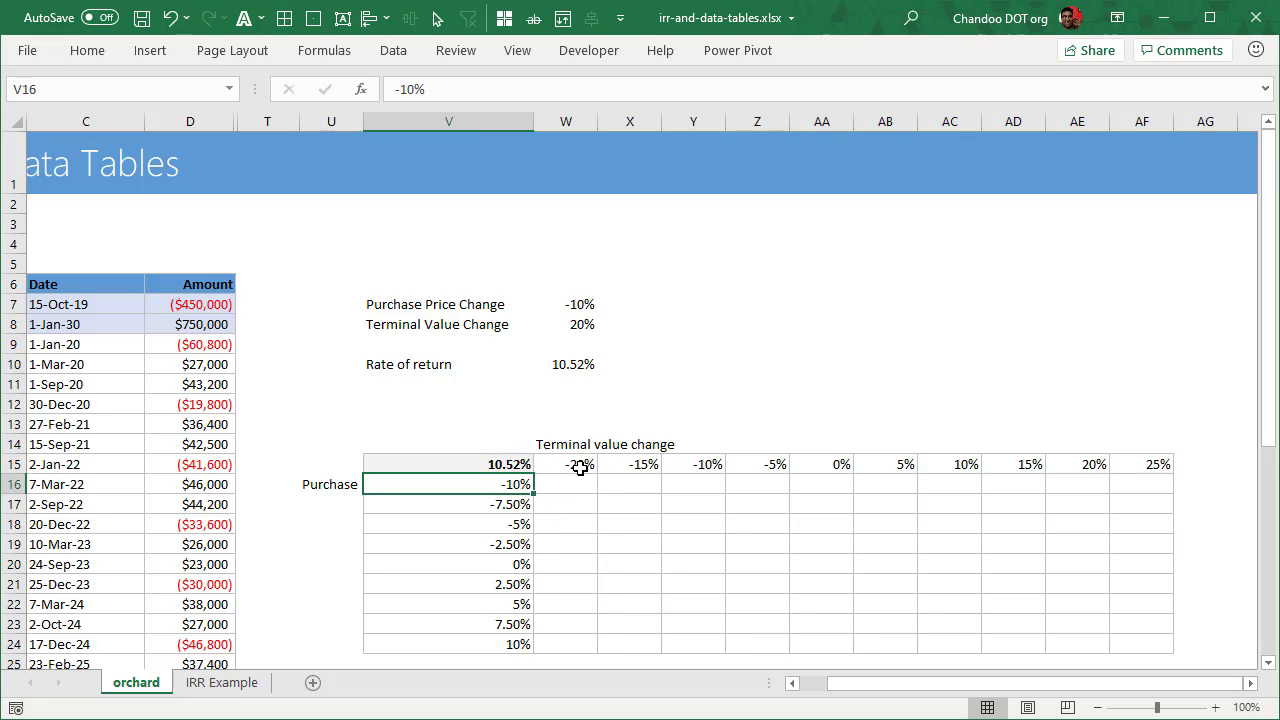
left_click(508, 489)
left_click_drag(586, 486, 1128, 642)
left_click(548, 490)
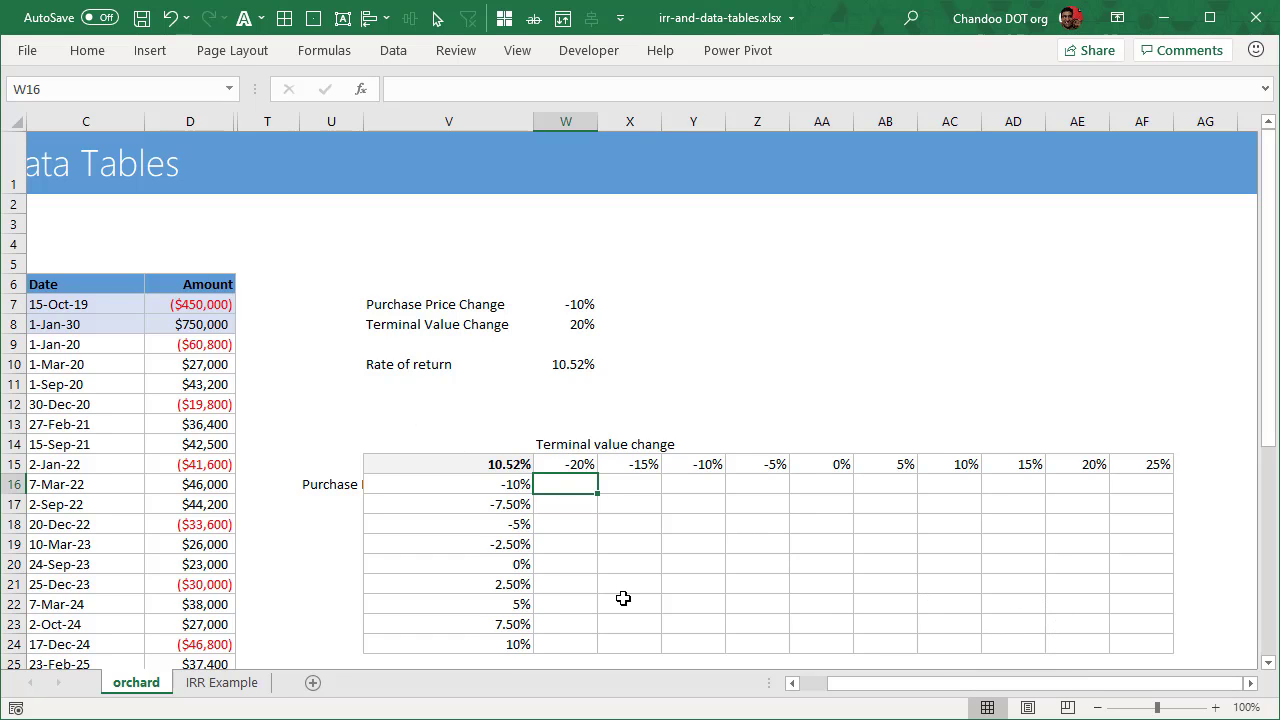
- With V15:AF24 selected, bring up the What-If Analysis Data Table command
left_click(494, 467)
left_click_drag(494, 467, 1154, 643)
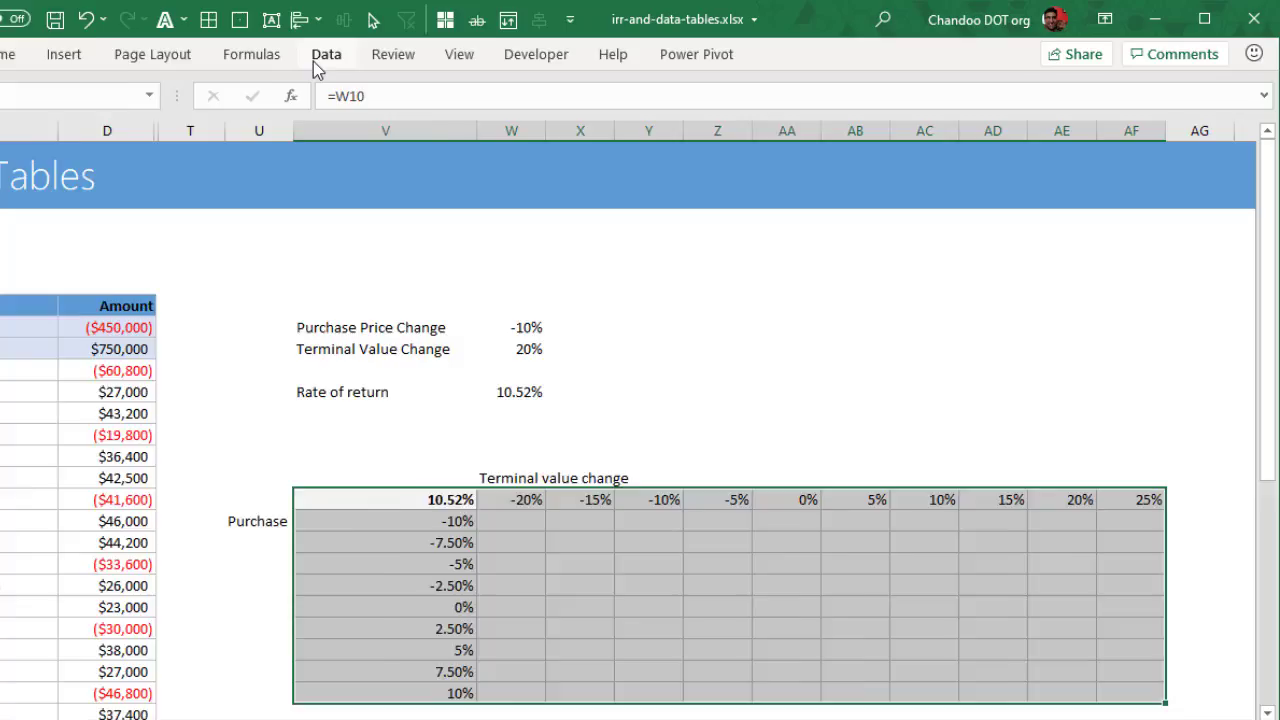
left_click(393, 50)
left_click(537, 245)
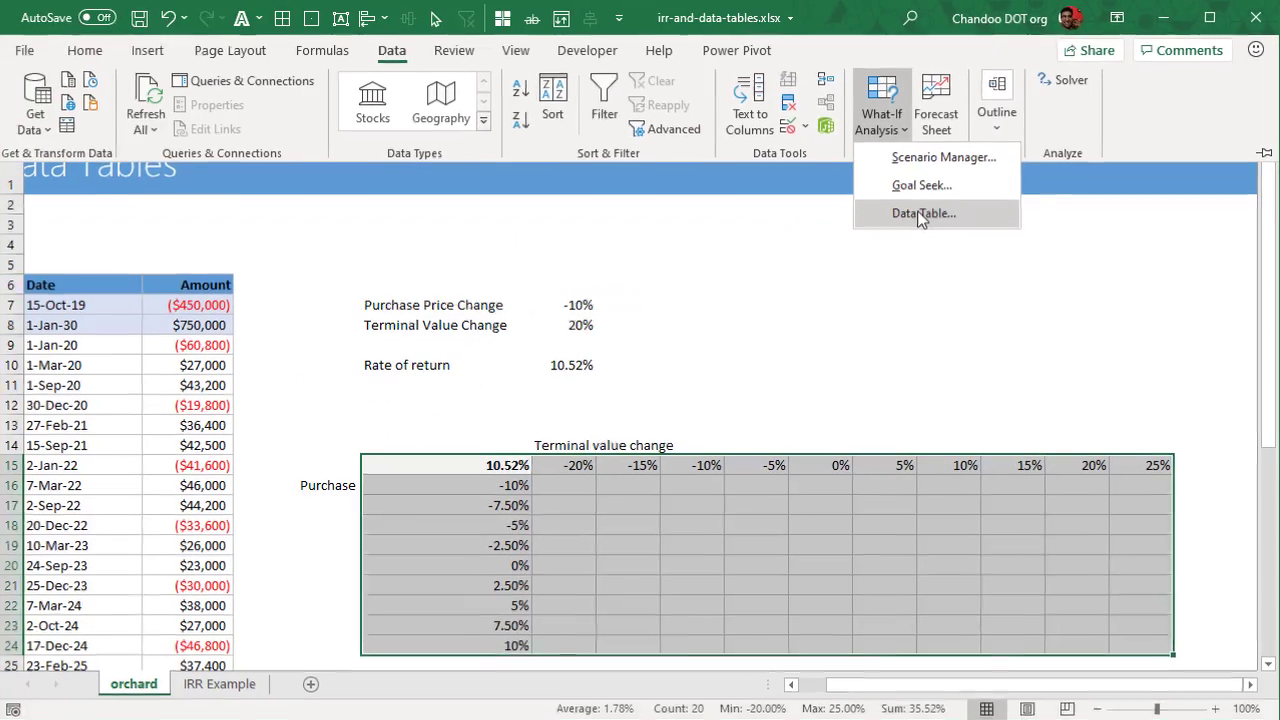
- Generate the data table using W7 as row input and W8 as column input
left_click(921, 214)
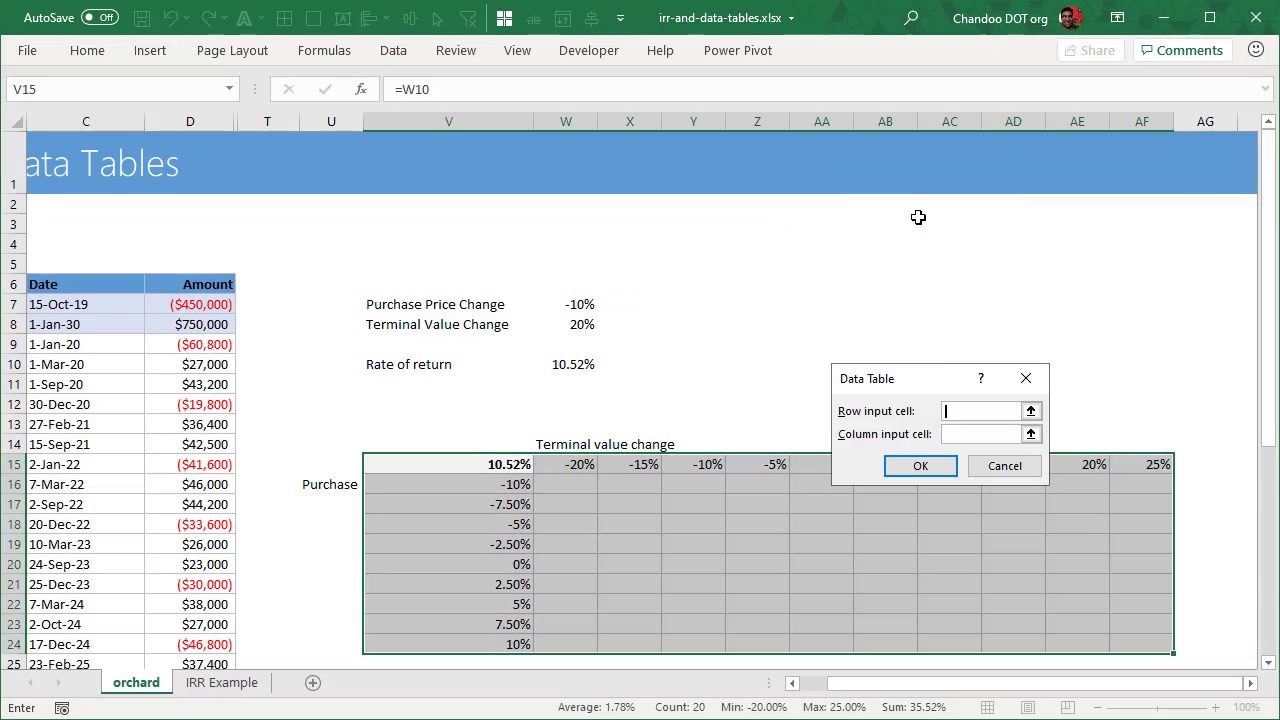
left_click_drag(938, 386, 843, 250)
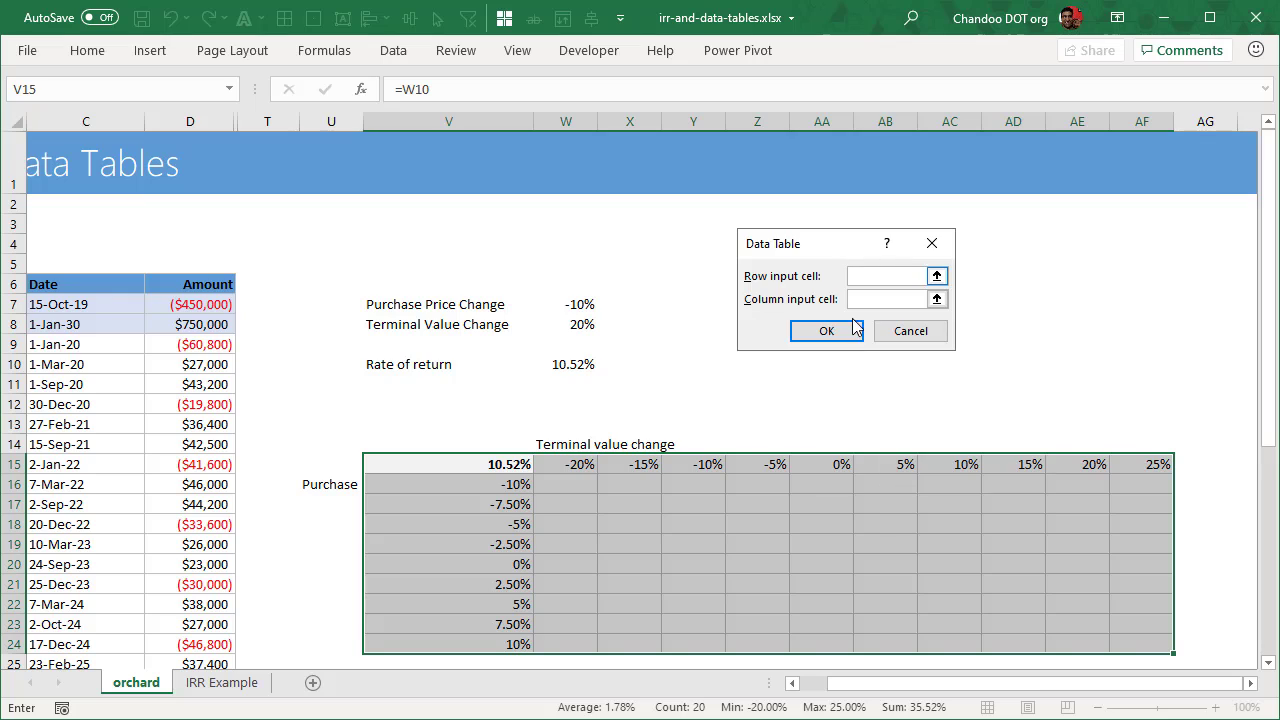
left_click(575, 304)
left_click(857, 298)
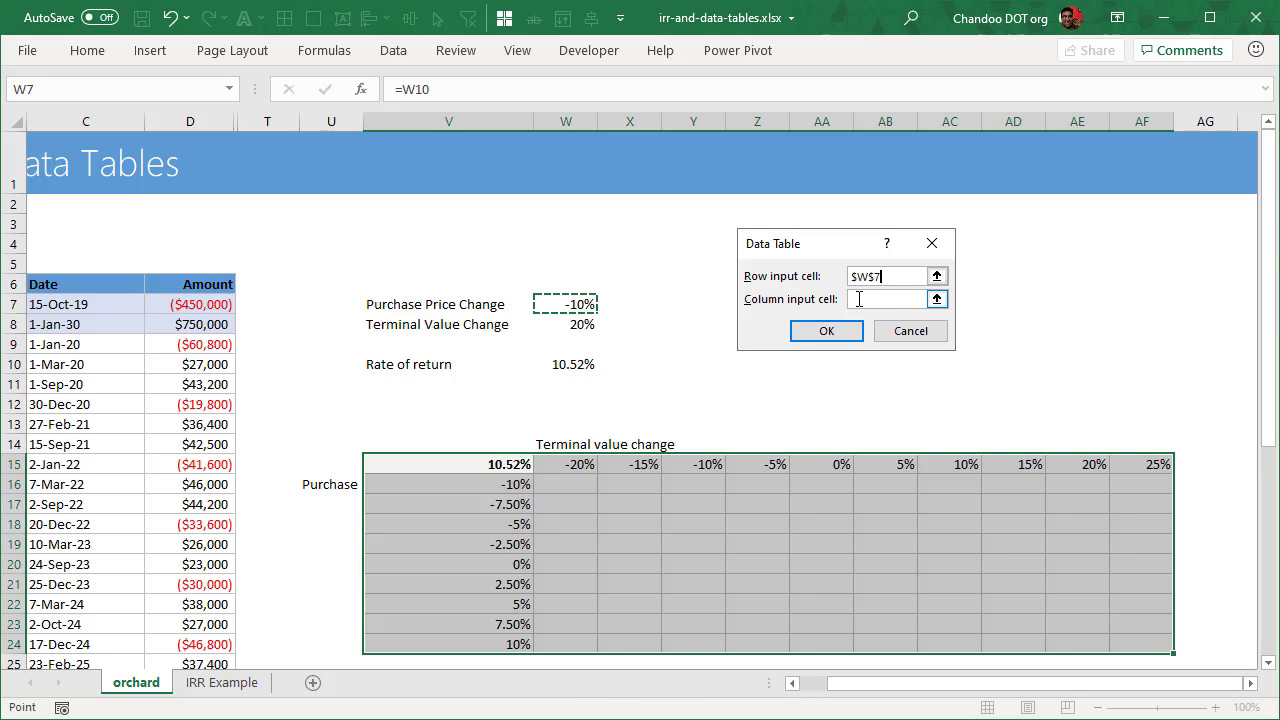
left_click(559, 323)
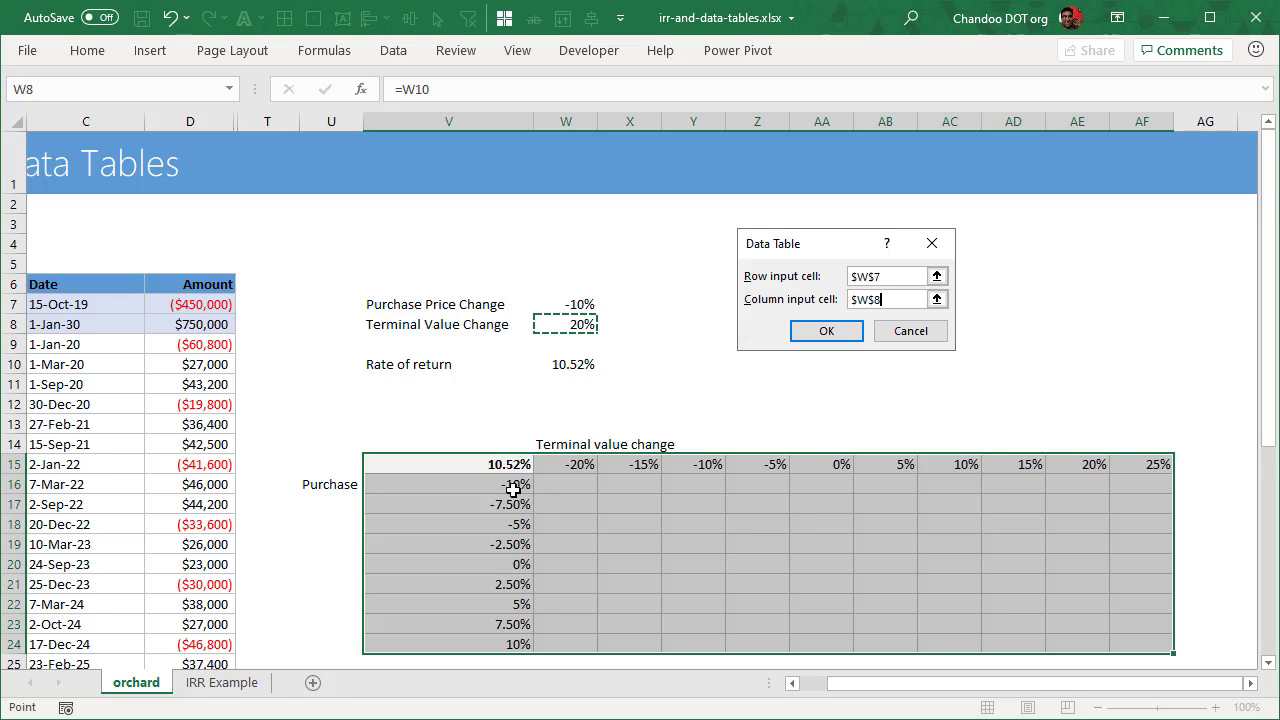
left_click(840, 331)
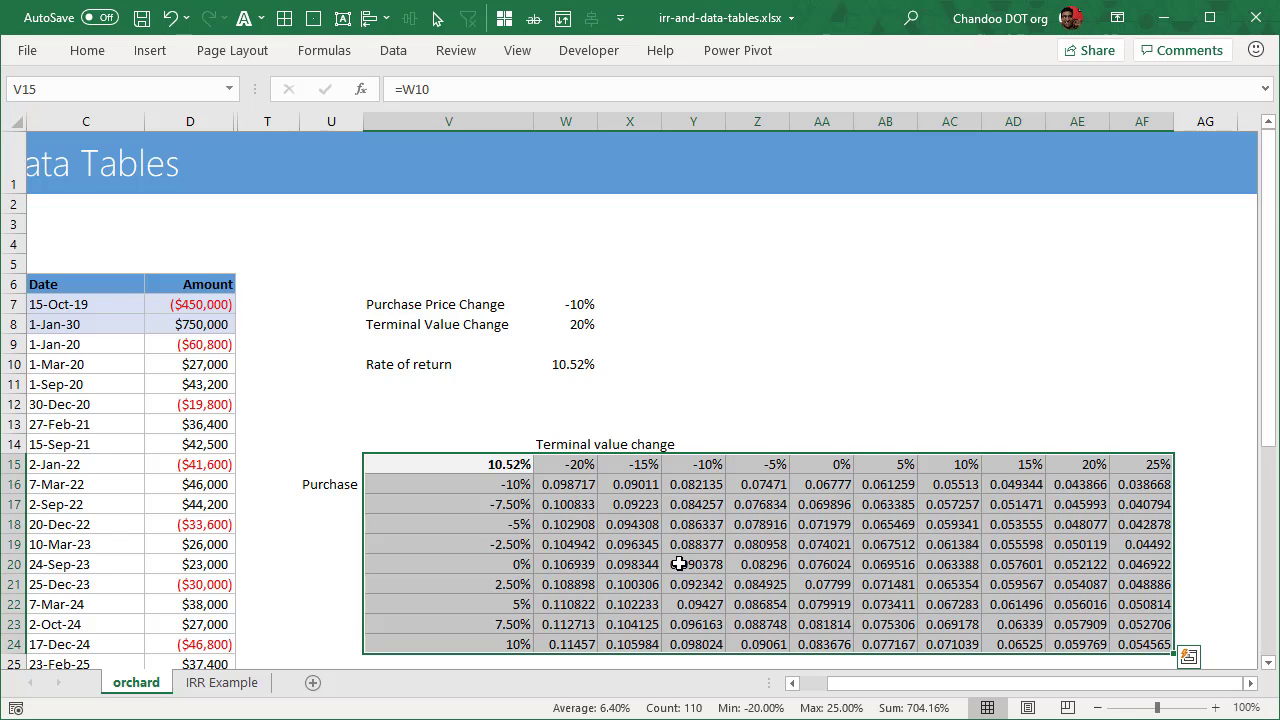
- Format the computed returns as percentages with one decimal place
left_click_drag(546, 484, 1141, 644)
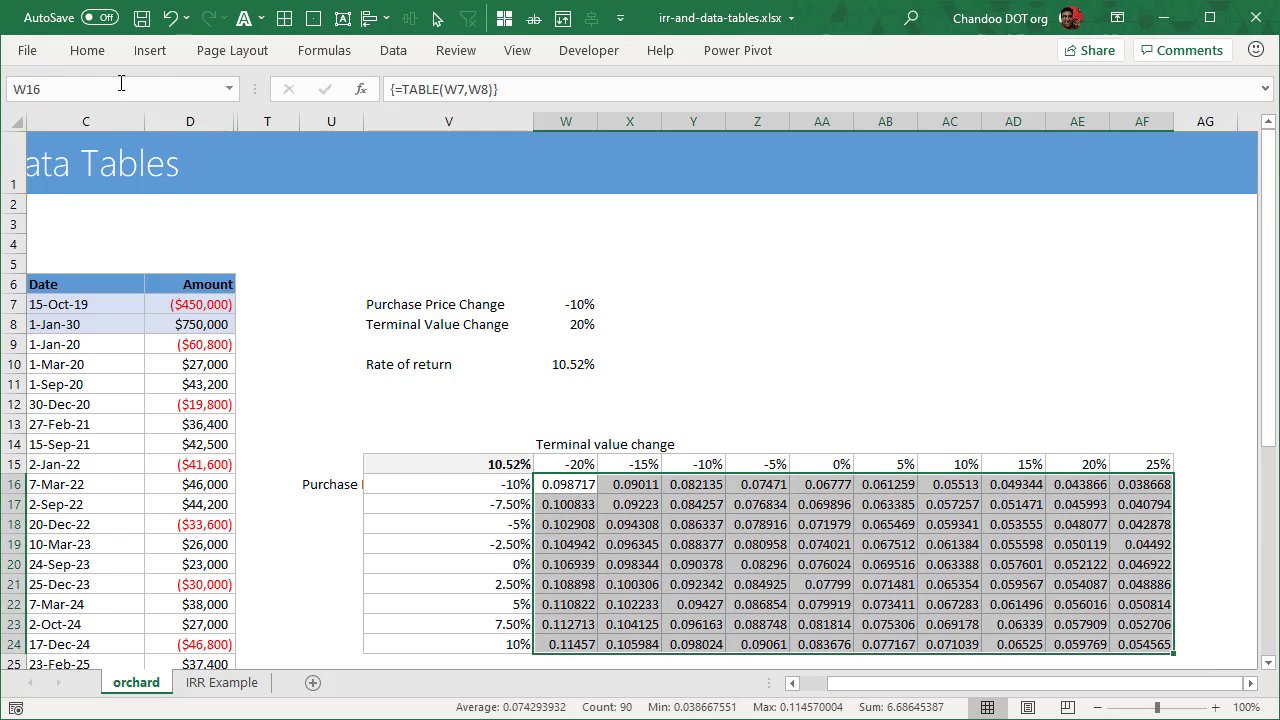
left_click(87, 50)
left_click(554, 120)
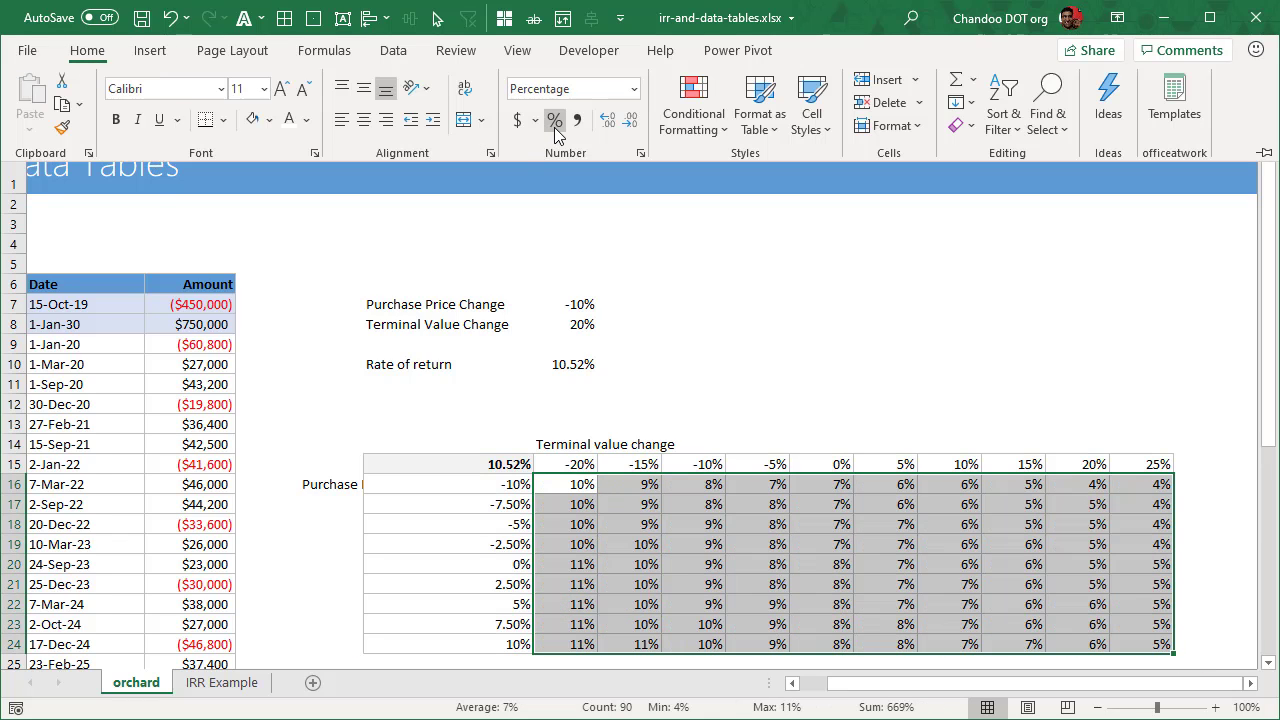
left_click(608, 120)
left_click(890, 412)
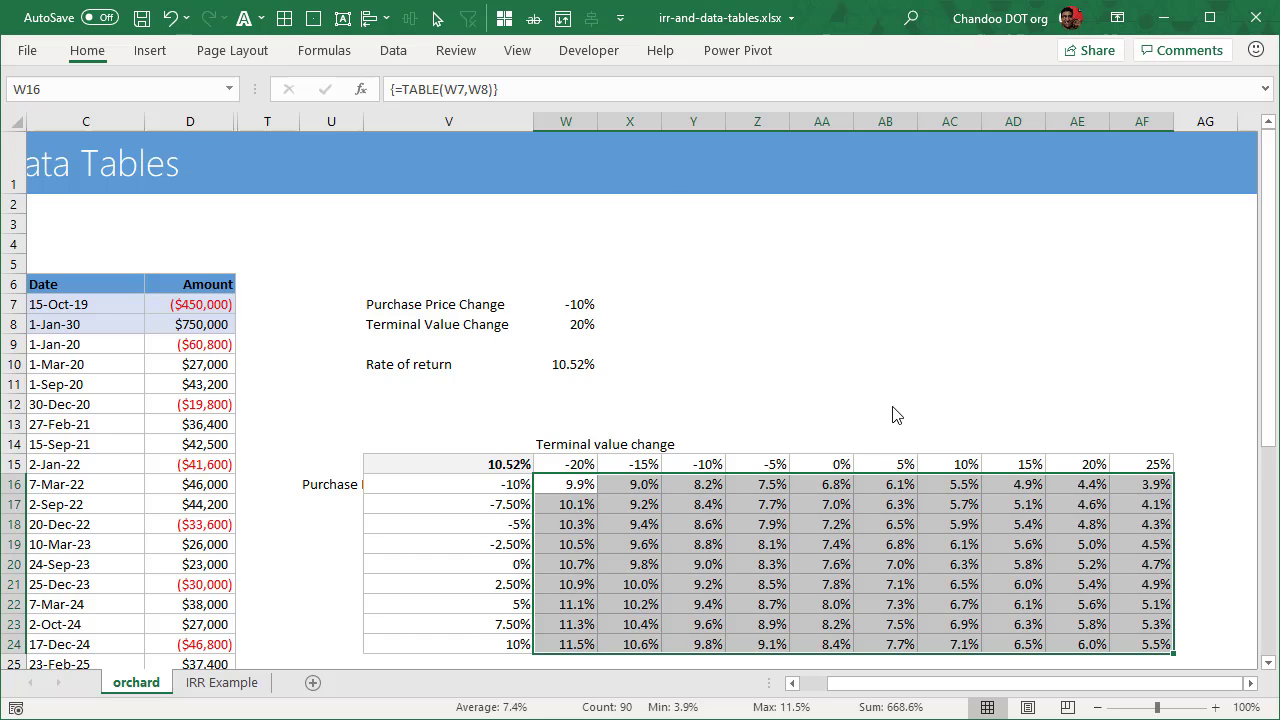
left_click(800, 402)
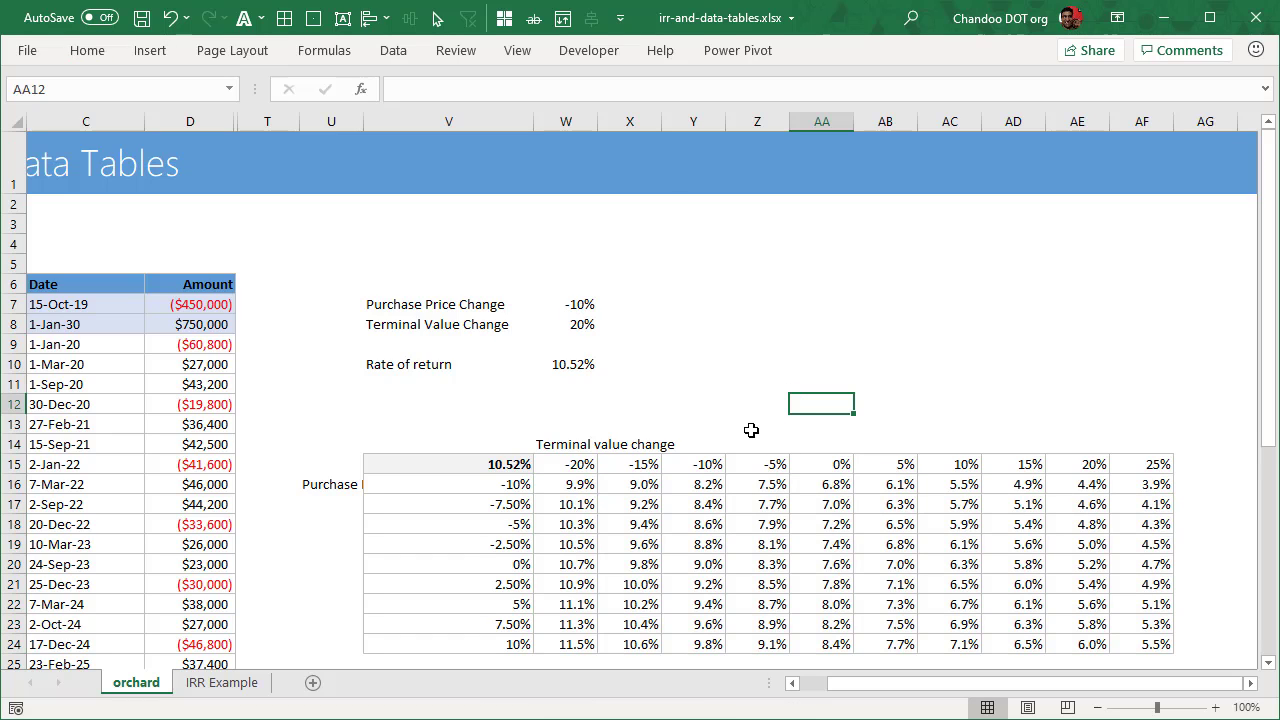
- Check the -10% headers and a TABLE formula, then select all of V15:AF24
left_click(505, 482)
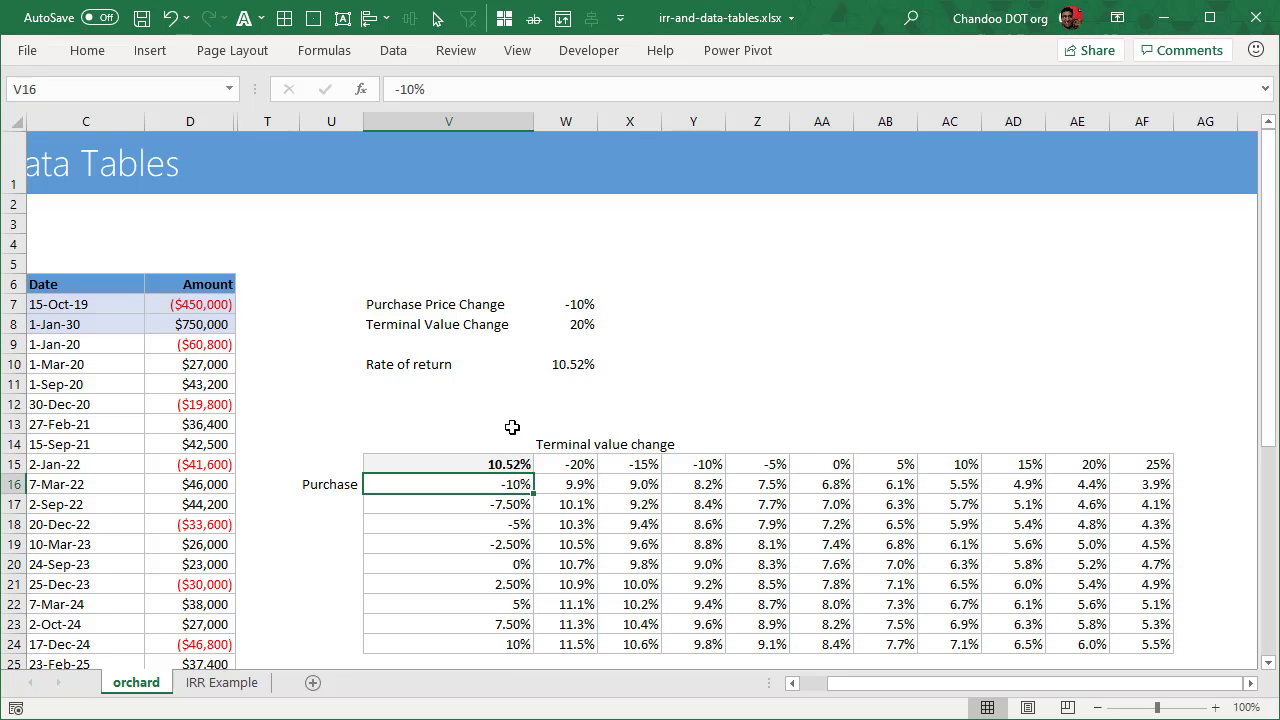
left_click(1090, 485)
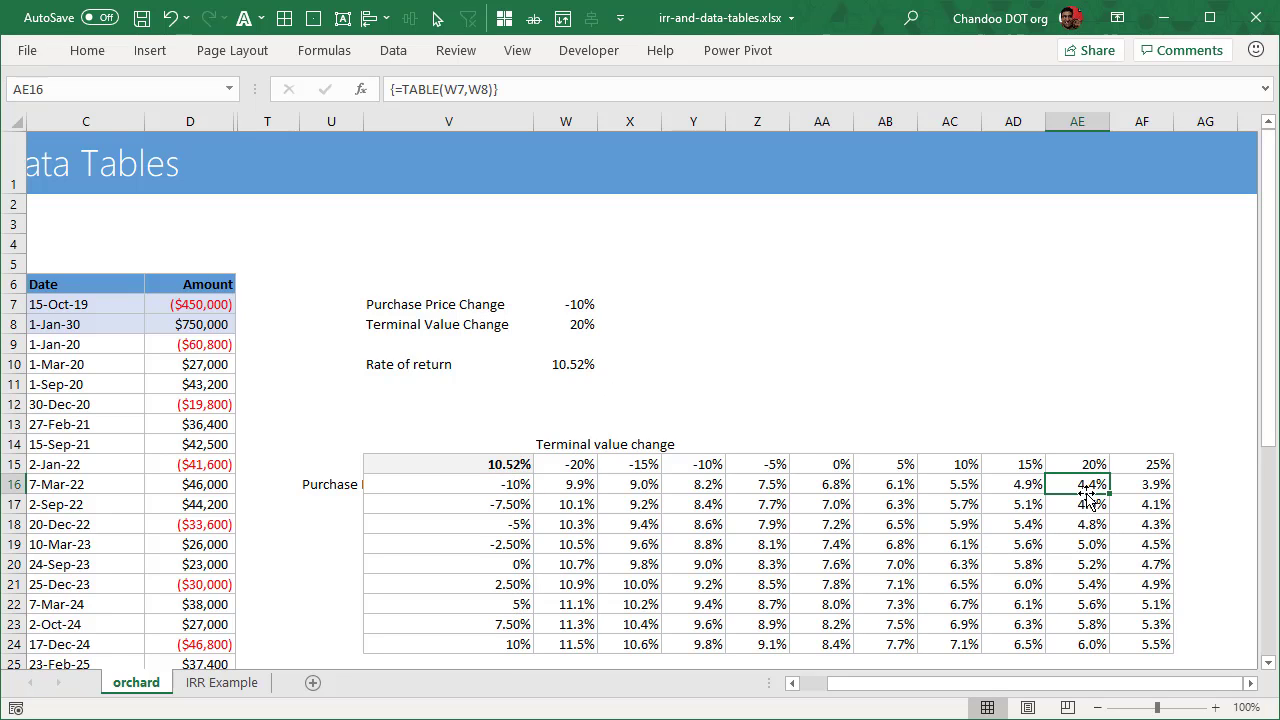
left_click(704, 473)
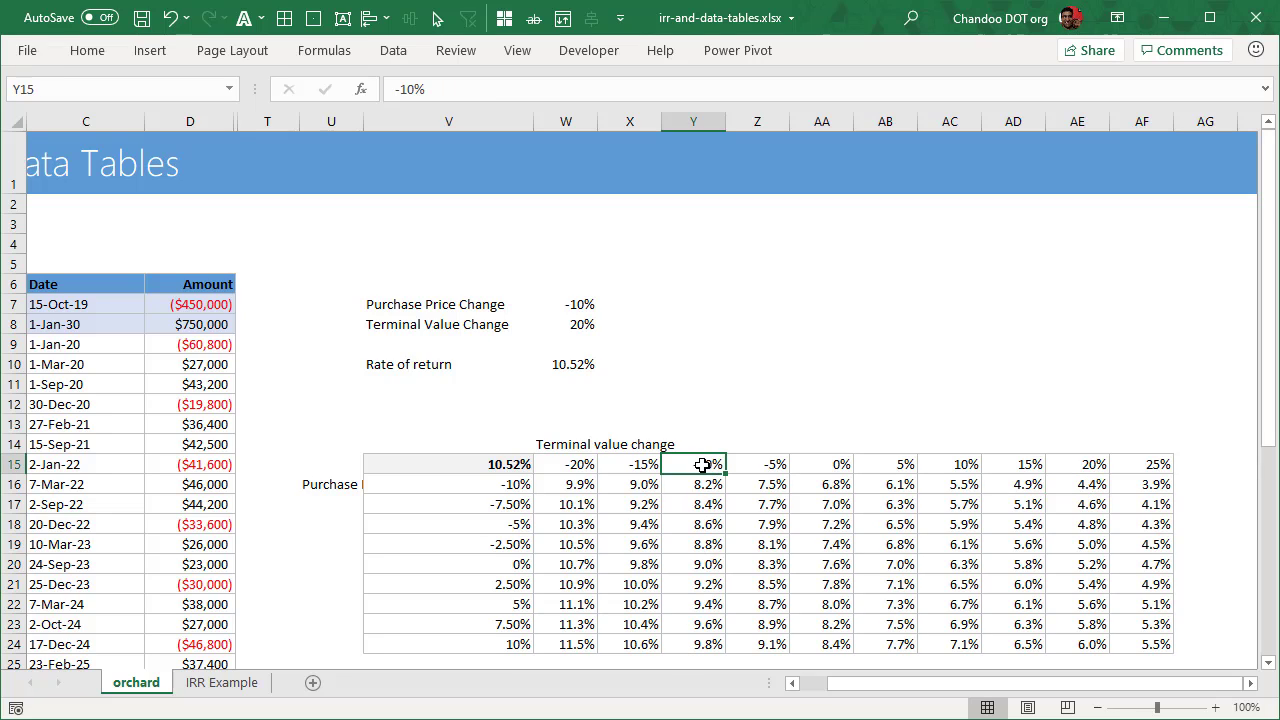
left_click(528, 462)
left_click_drag(798, 537, 1155, 647)
- Recompute the data table with row input W8 and column input W7
left_click(390, 55)
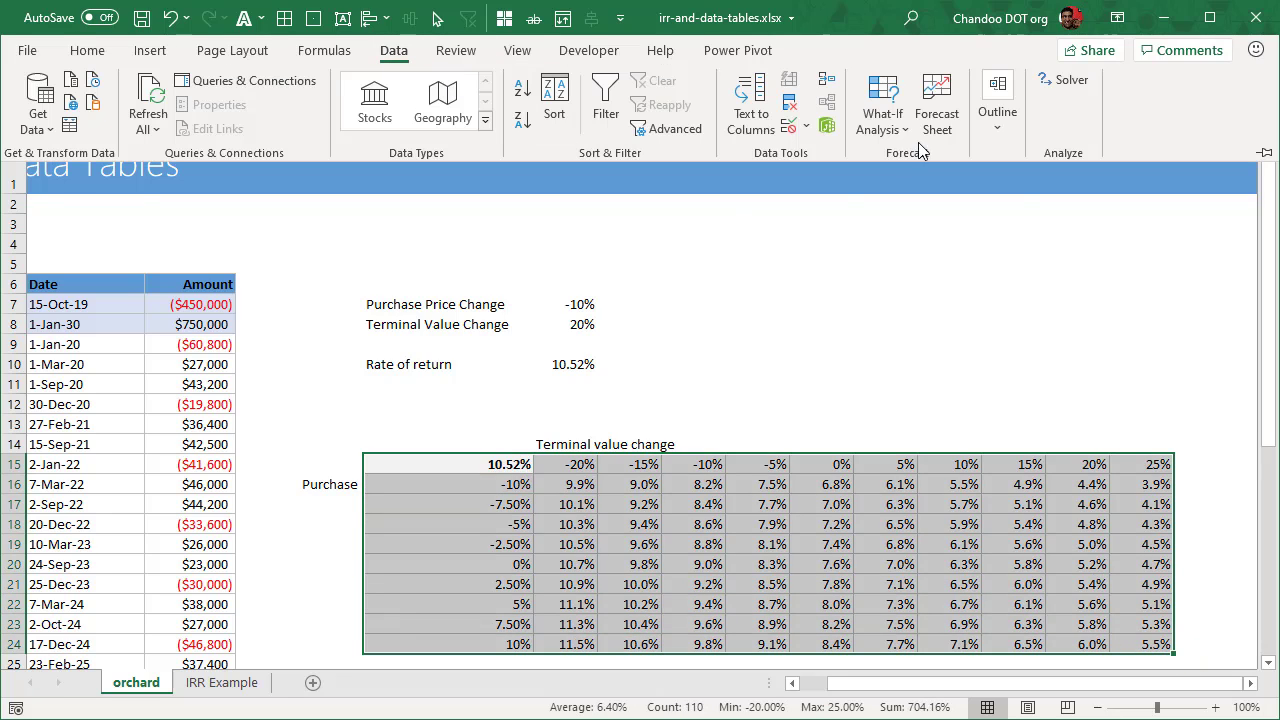
left_click(886, 120)
left_click(918, 217)
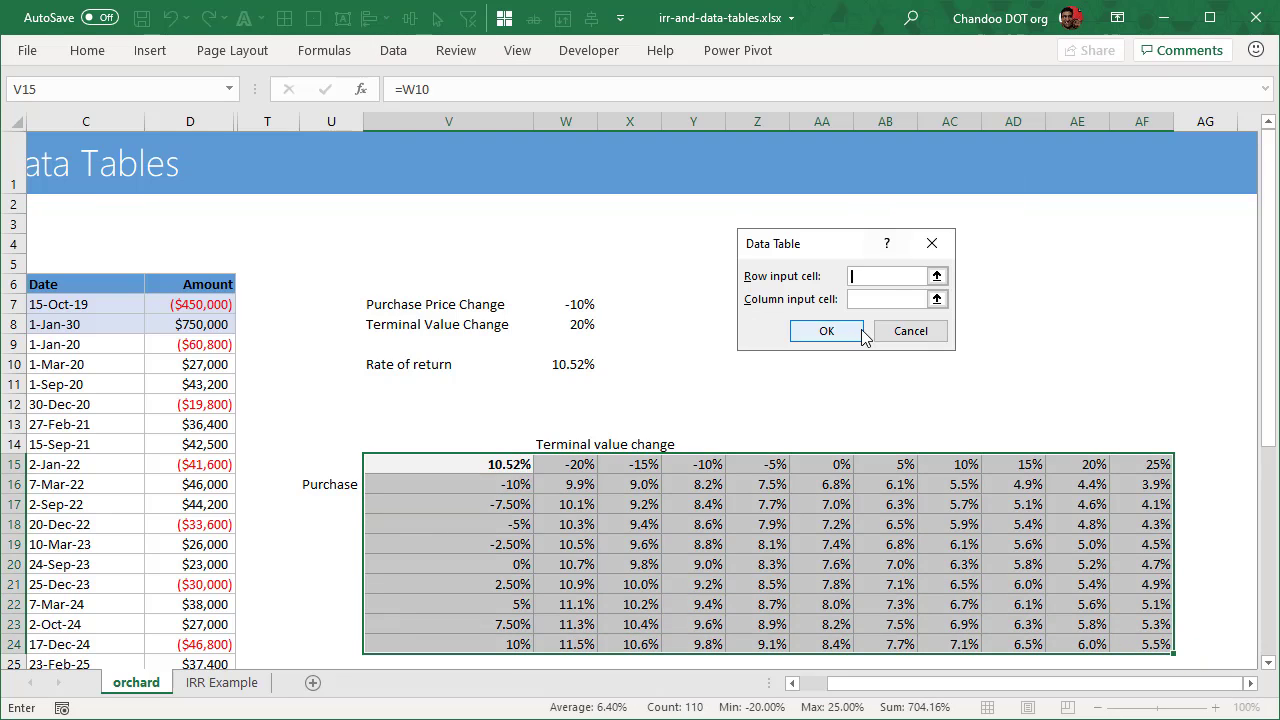
left_click(576, 329)
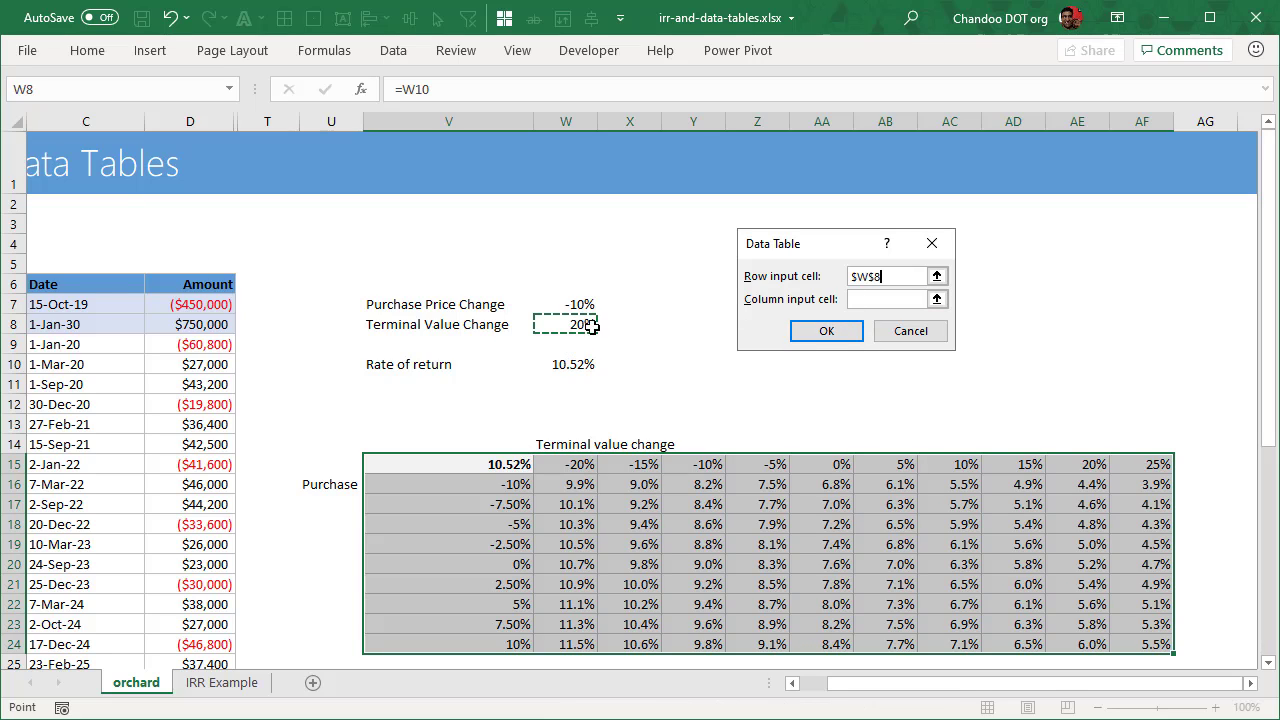
left_click(860, 299)
left_click(572, 304)
left_click(828, 331)
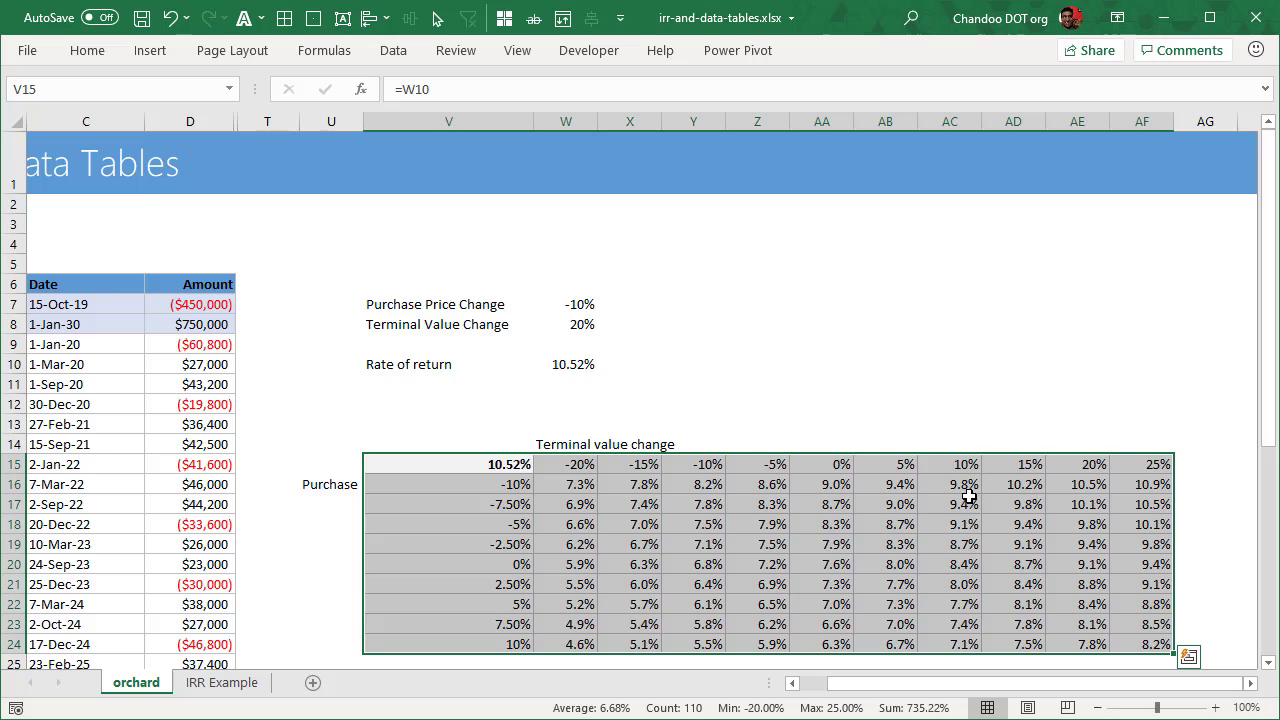
- Check a result cell's TABLE formula, then select the result values W16:AF24
left_click(498, 484)
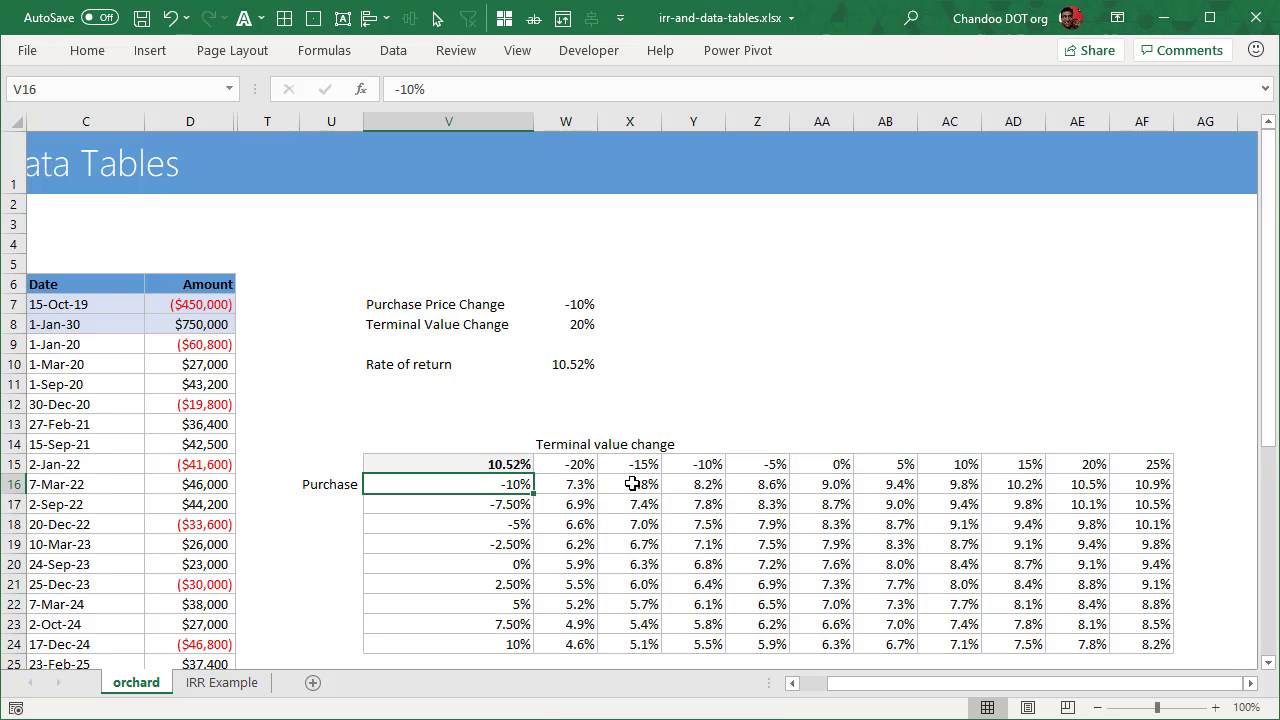
left_click(1078, 486)
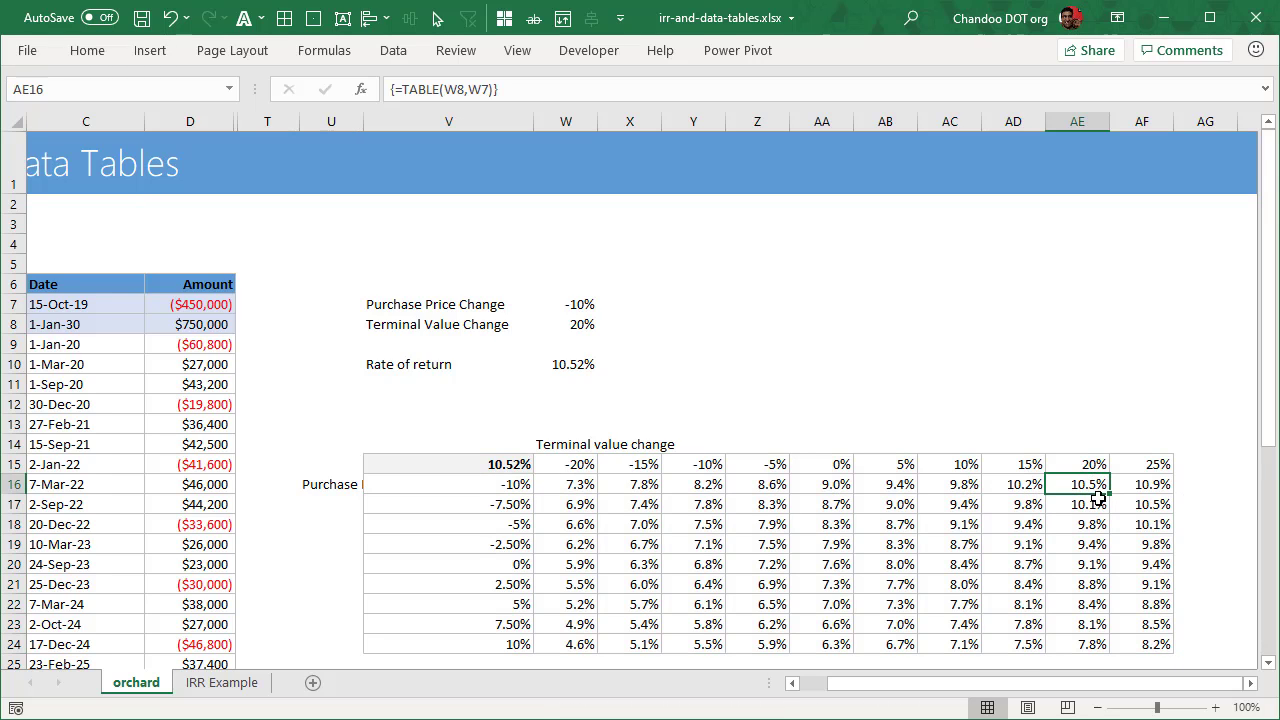
left_click(1003, 422)
left_click_drag(570, 487, 1140, 645)
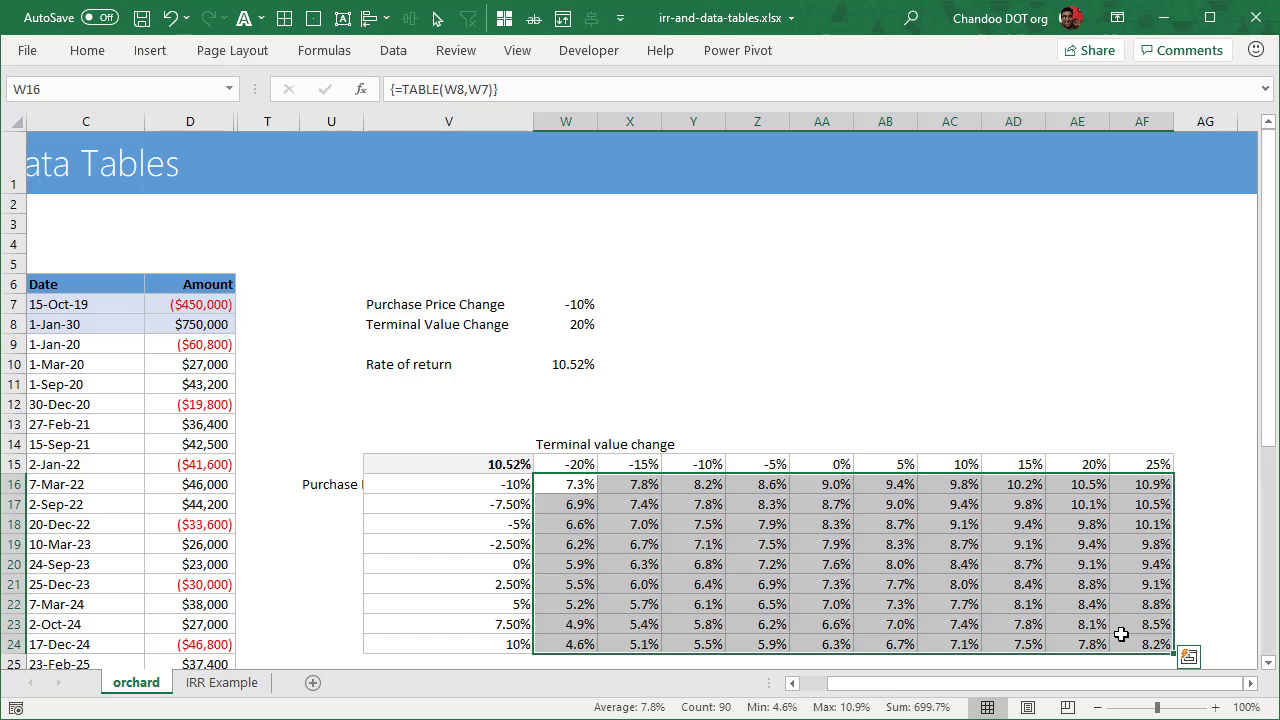
left_click(818, 405)
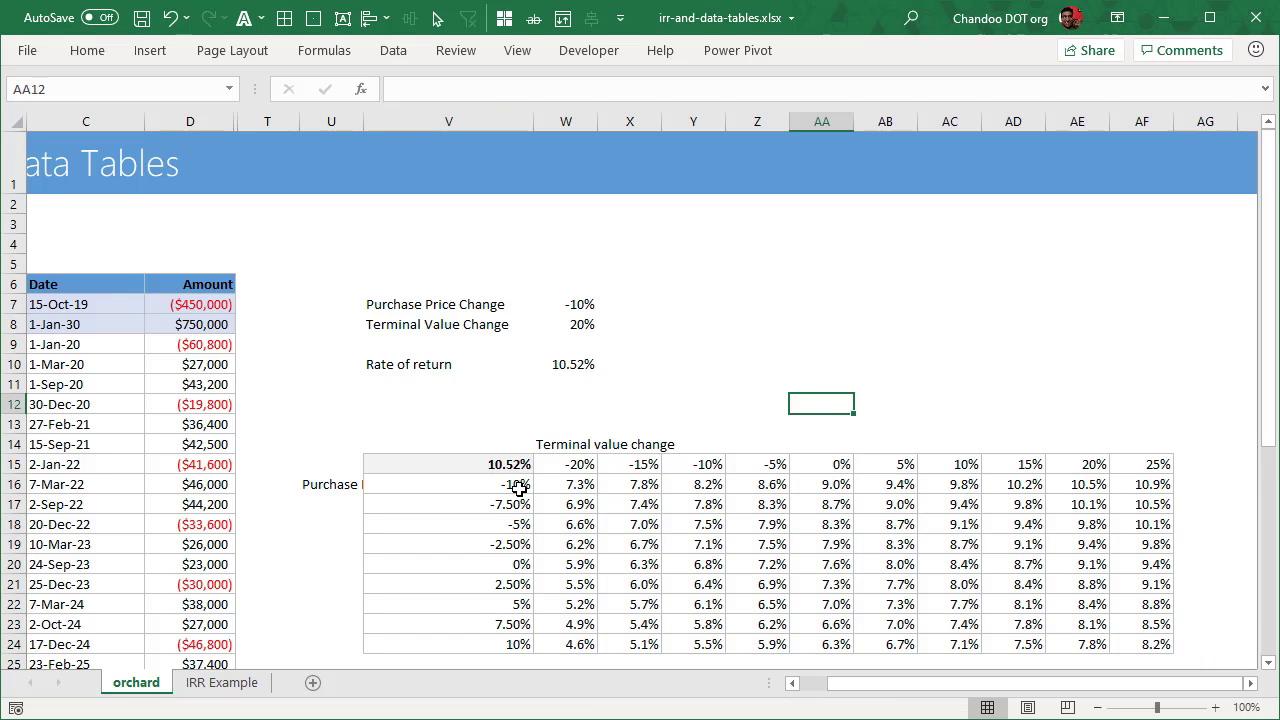
left_click_drag(562, 483, 1140, 640)
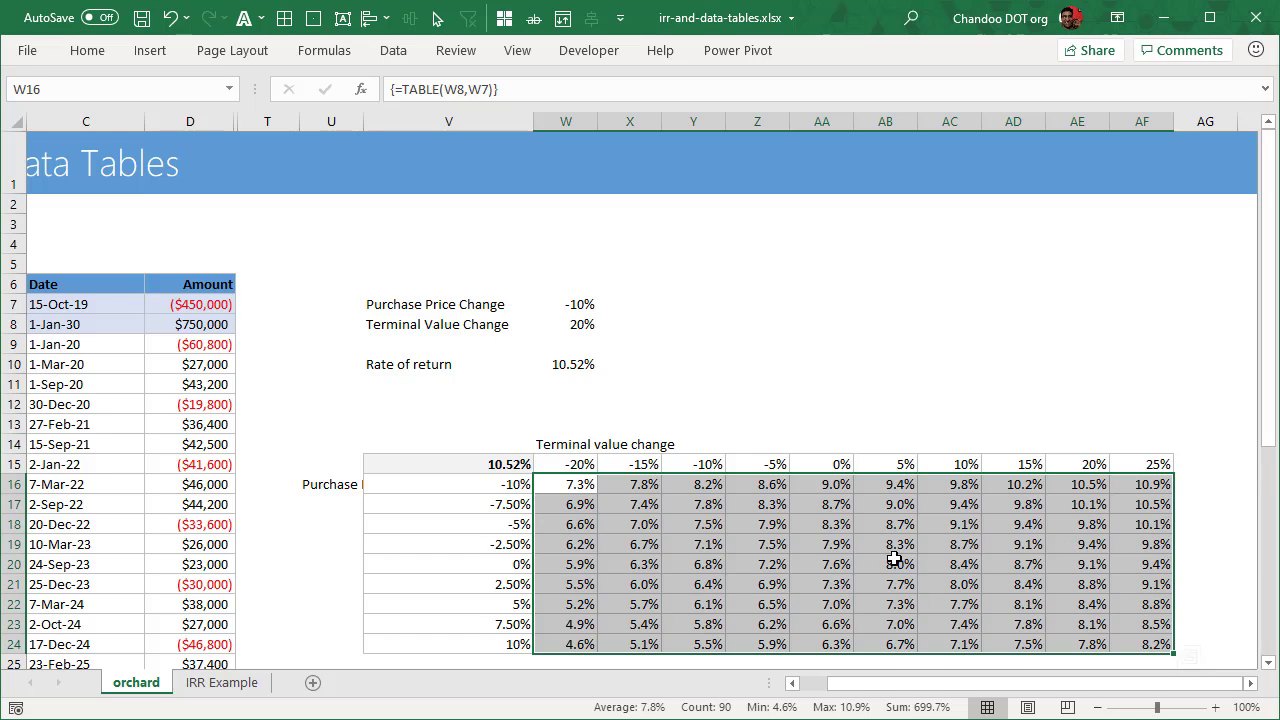
- Apply the Green - White Color Scale conditional format to the returns W16:AF24
left_click(84, 52)
left_click(694, 110)
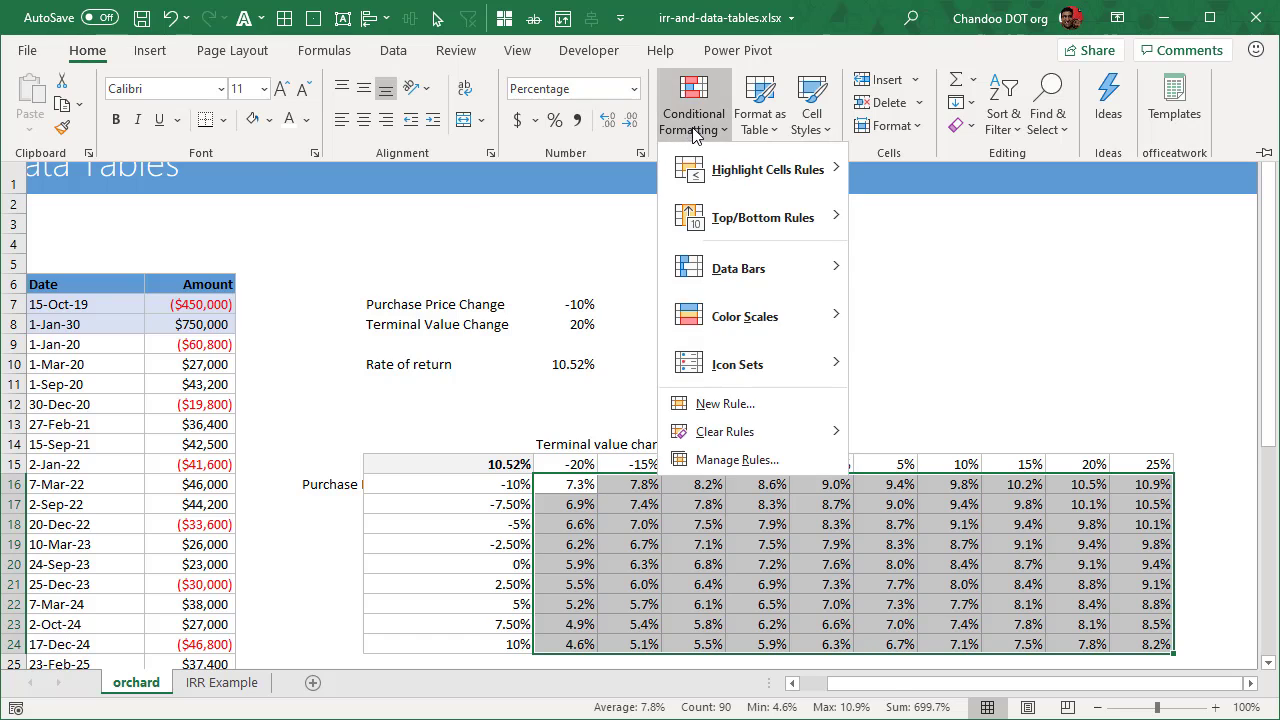
mouse_move(779, 326)
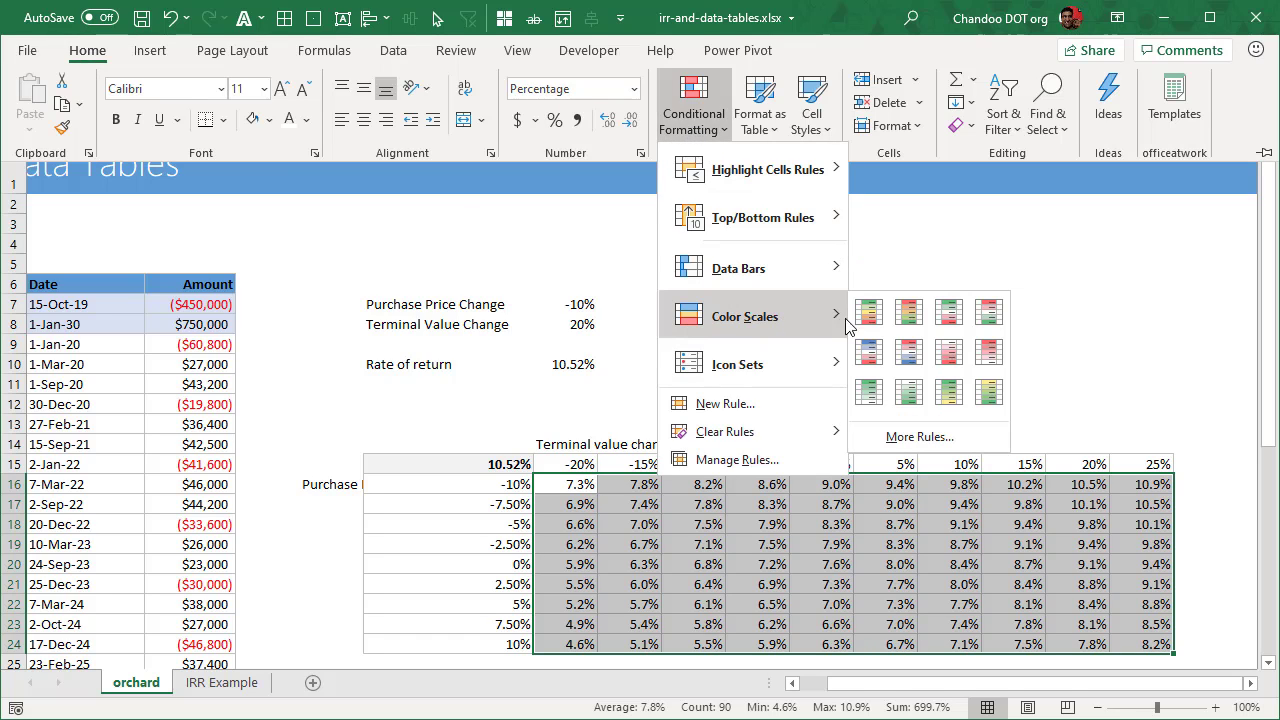
left_click(868, 395)
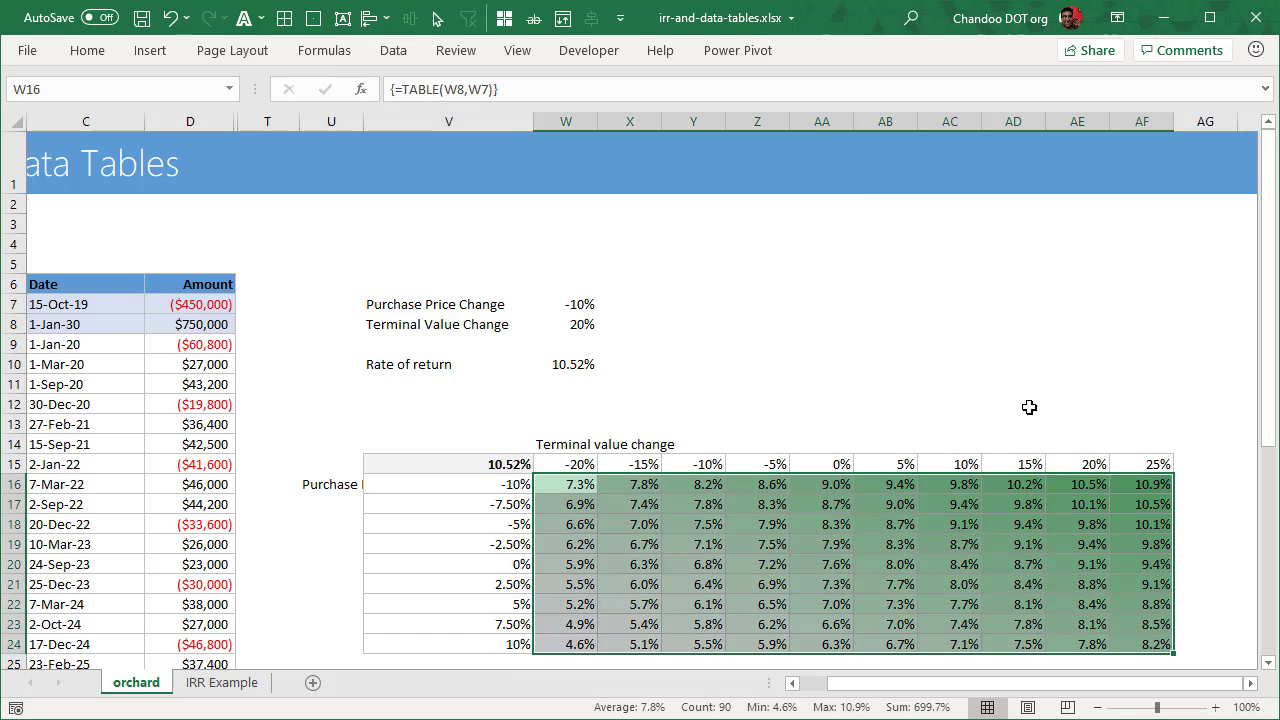
left_click(1061, 384)
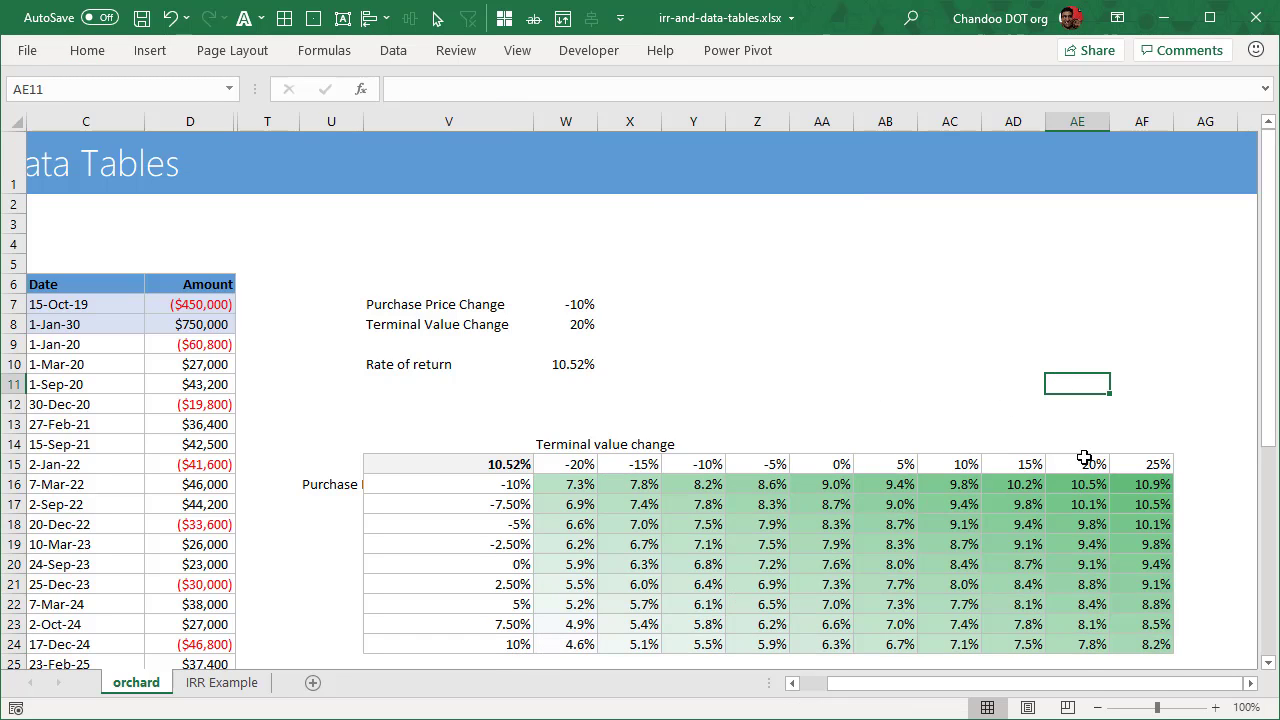
left_click(1145, 480)
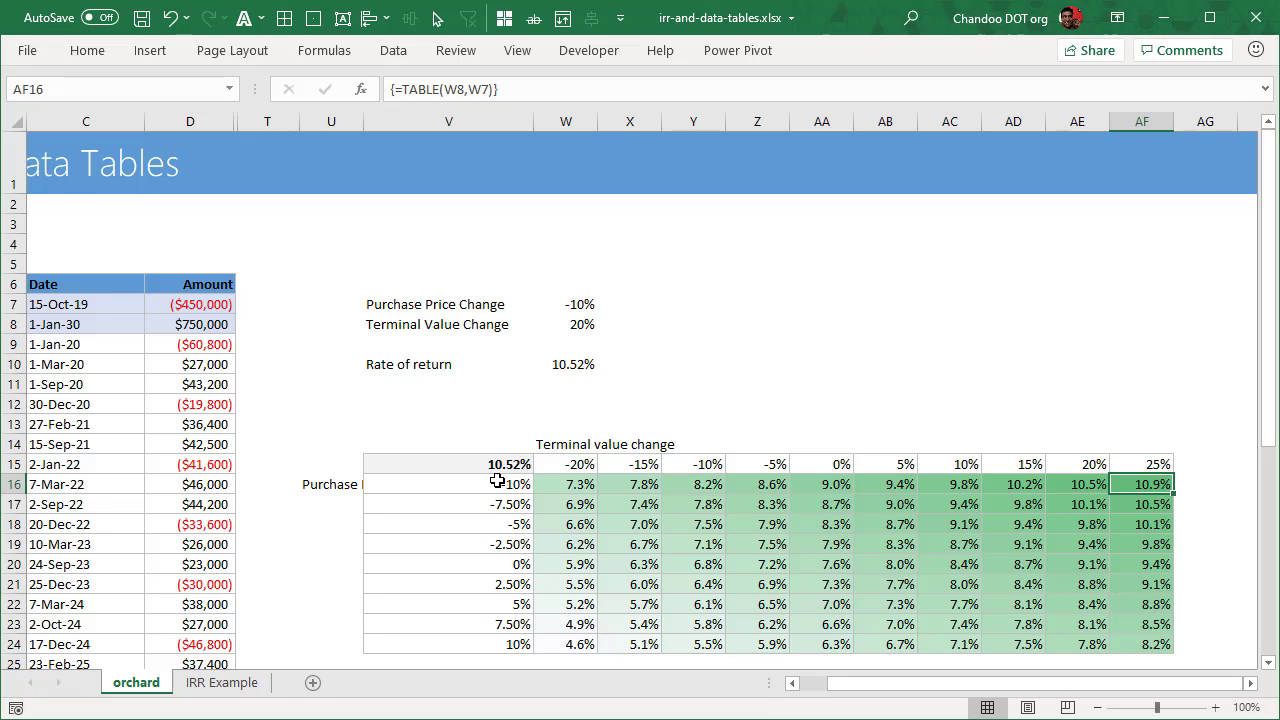
scroll(431, 464, "down", 1)
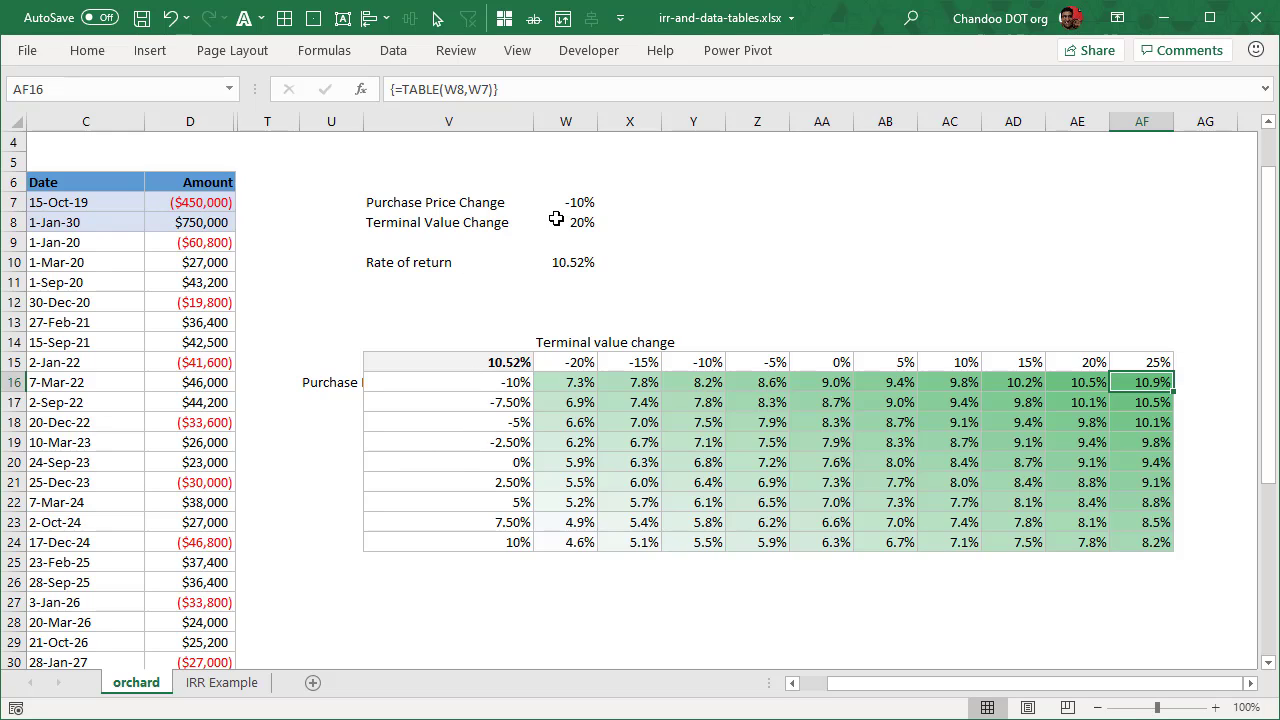
left_click(585, 201)
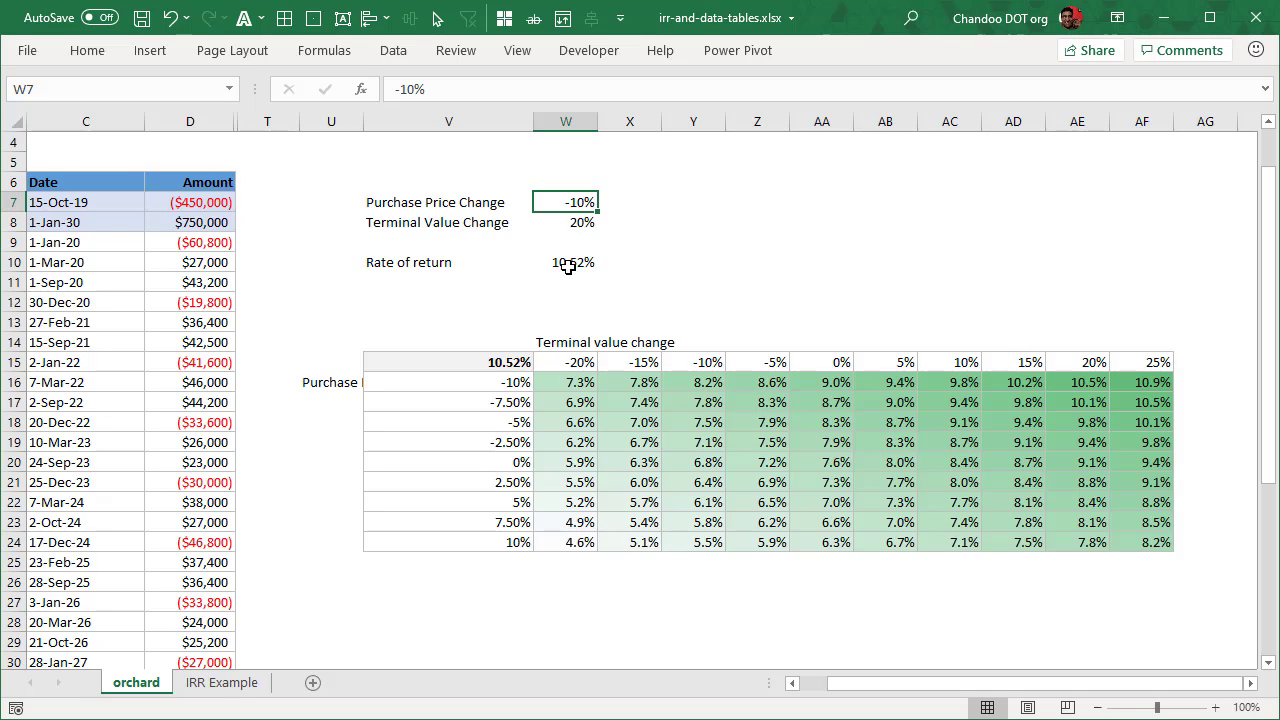
left_click(584, 220)
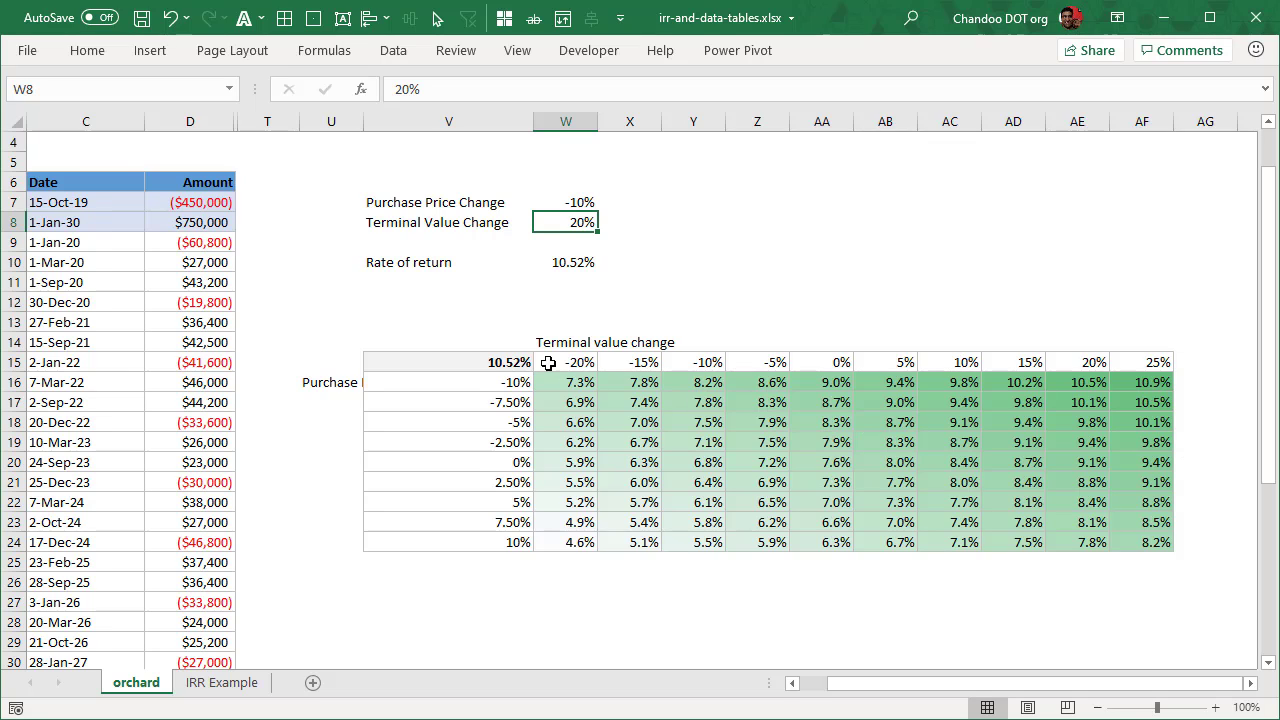
left_click_drag(560, 362, 1160, 368)
left_click(897, 688)
left_click_drag(897, 688, 830, 700)
left_click(190, 243)
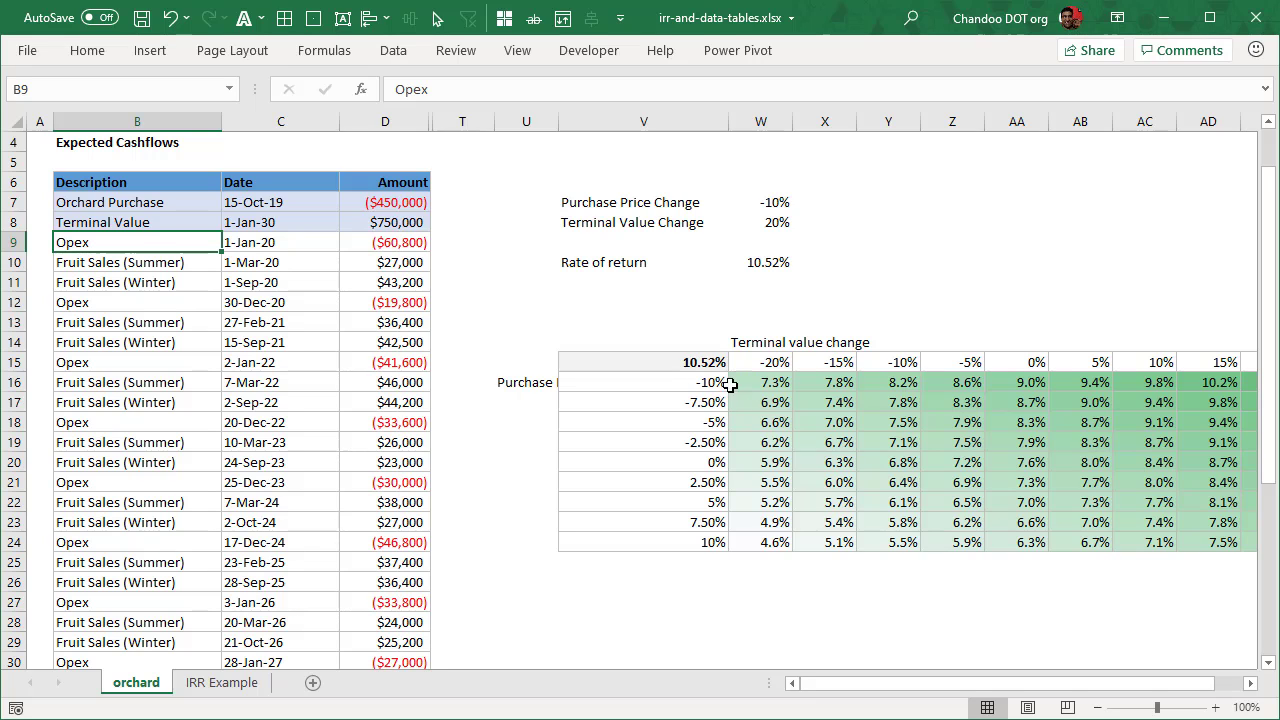
left_click_drag(832, 683, 860, 683)
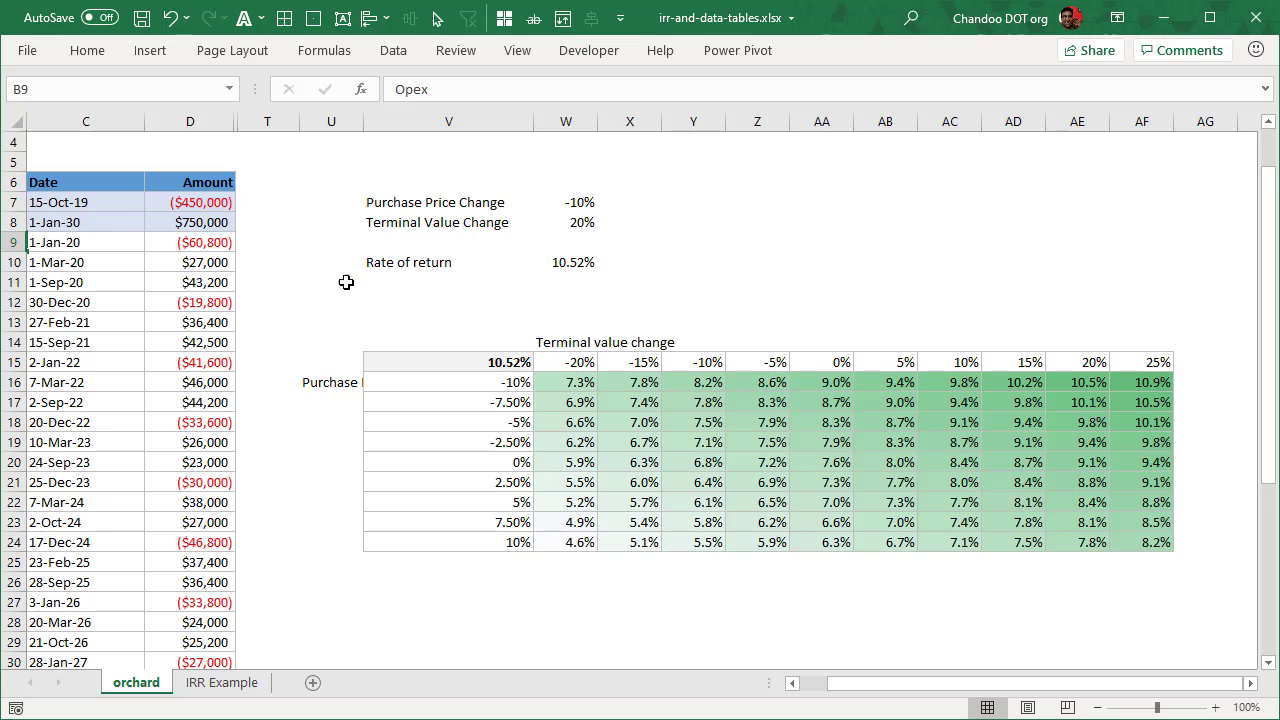
left_click(180, 247)
scroll(166, 400, "down", 6)
scroll(168, 340, "up", 7)
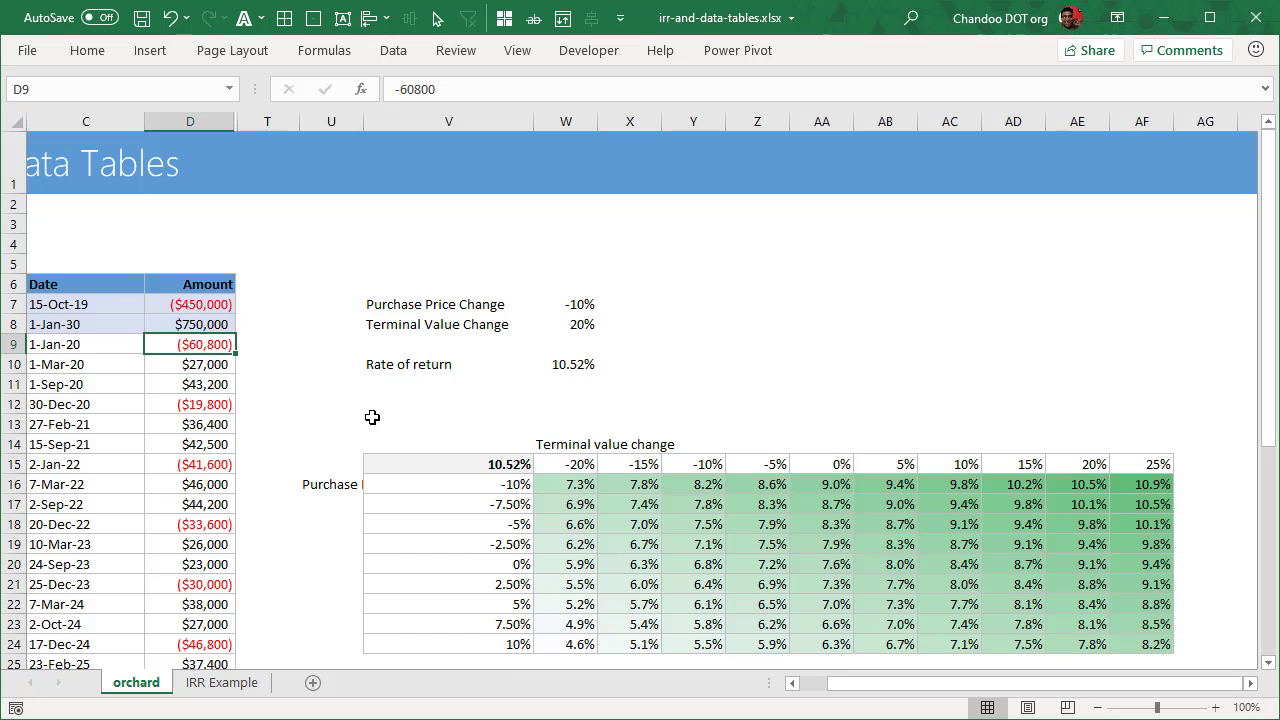
scroll(432, 446, "down", 2)
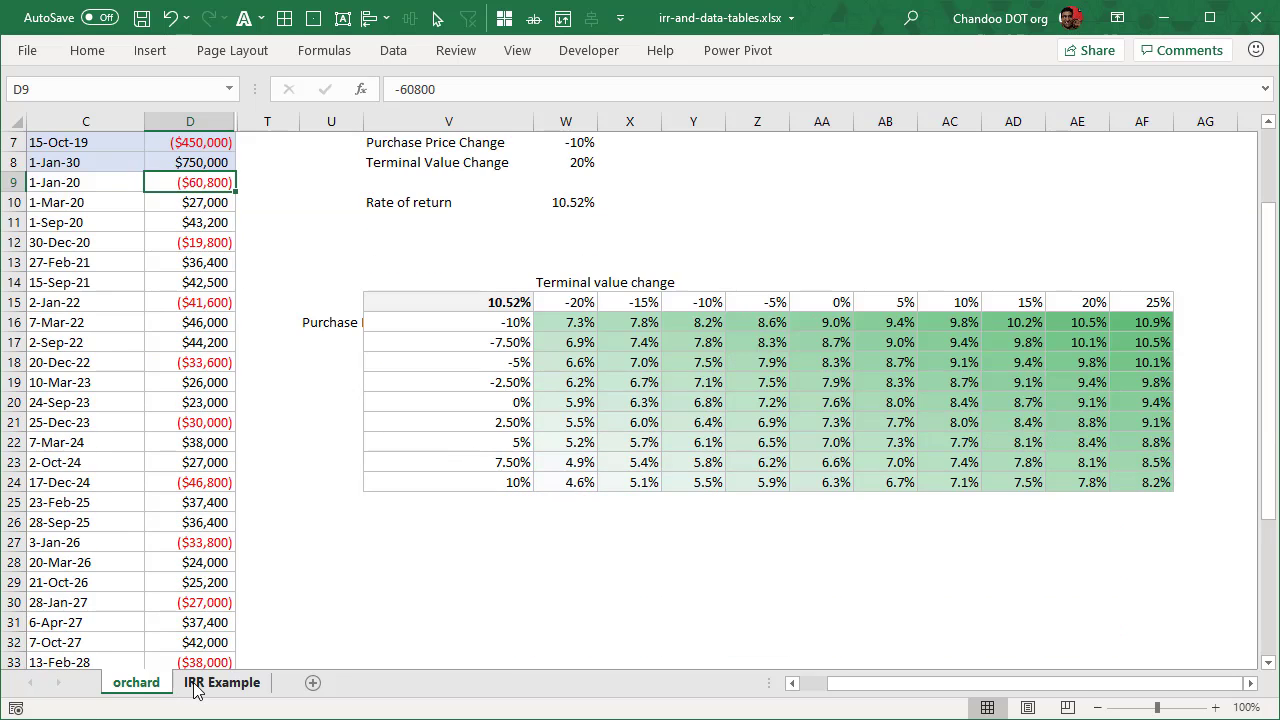
scroll(342, 550, "up", 2)
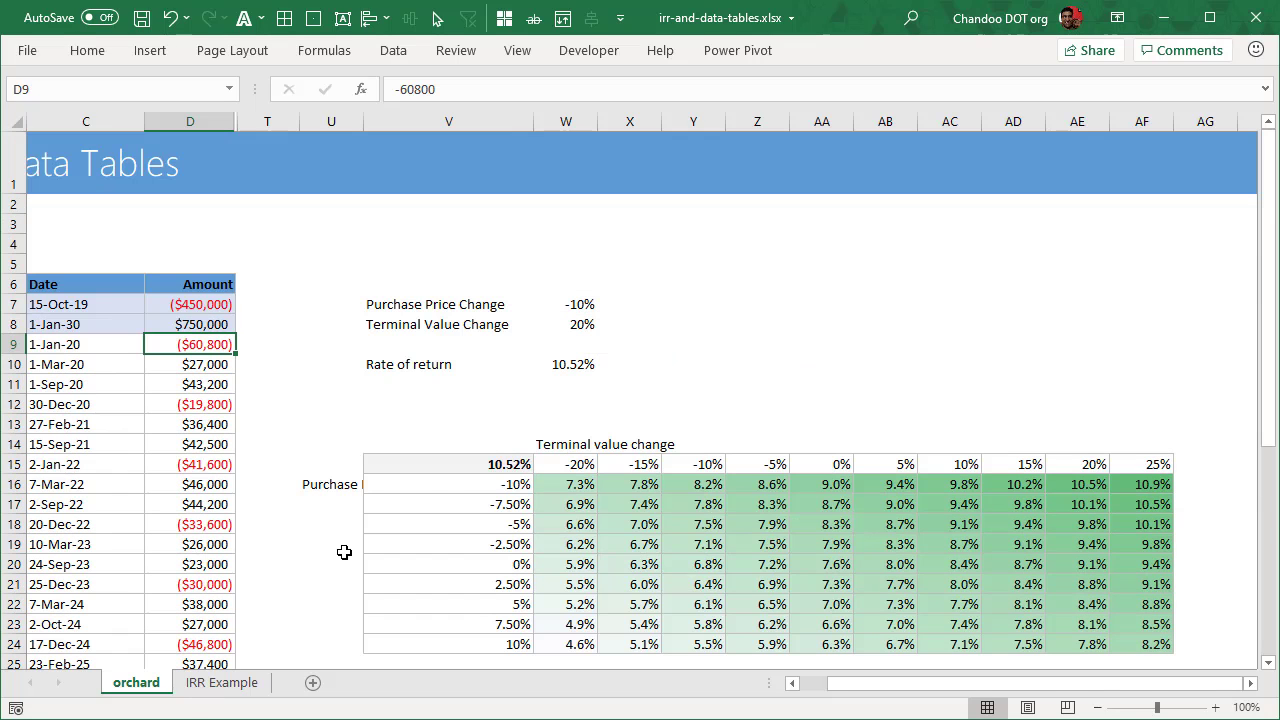
- Unhide columns E through S to reveal the prebuilt IRR data table
left_click_drag(255, 121, 211, 127)
right_click(211, 127)
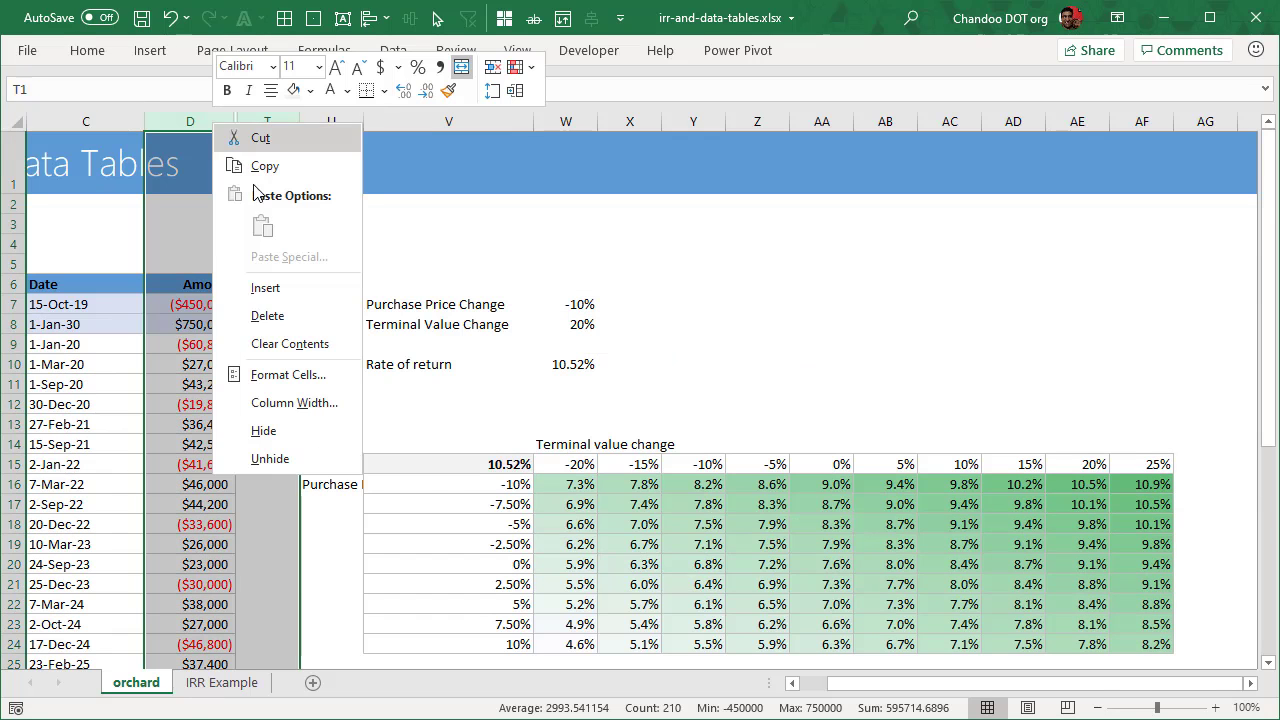
left_click(292, 458)
left_click(820, 246)
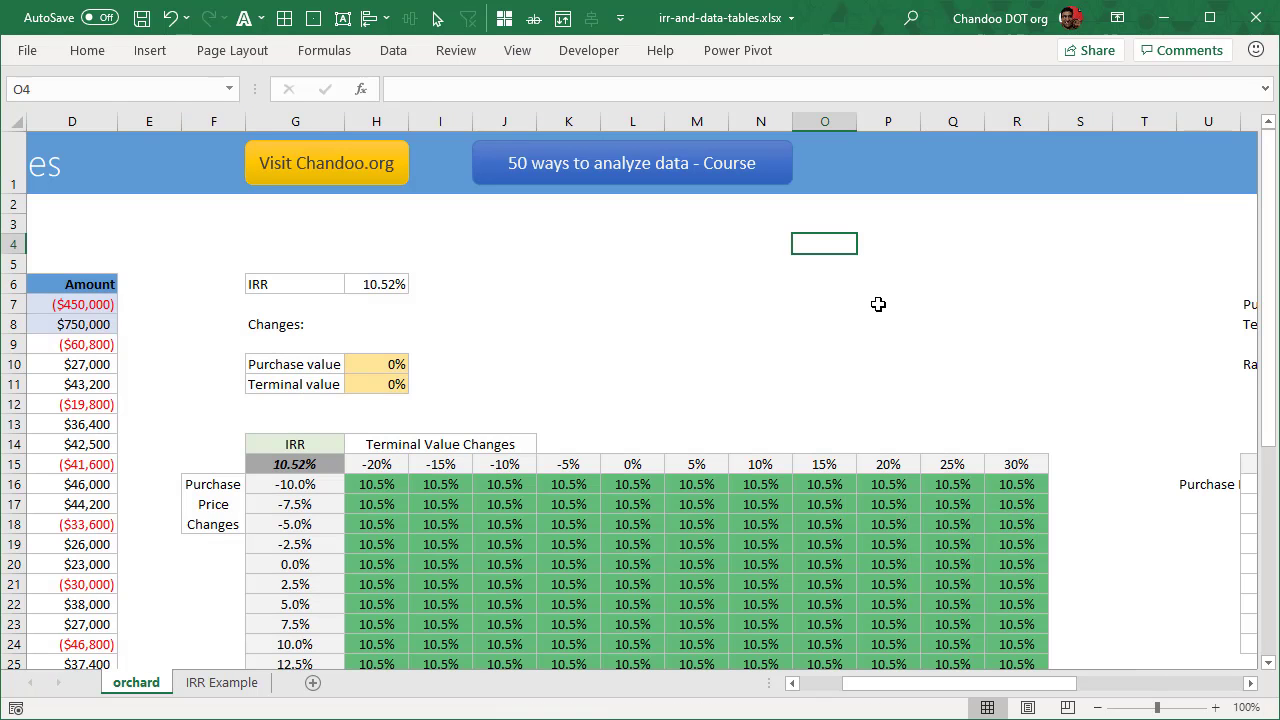